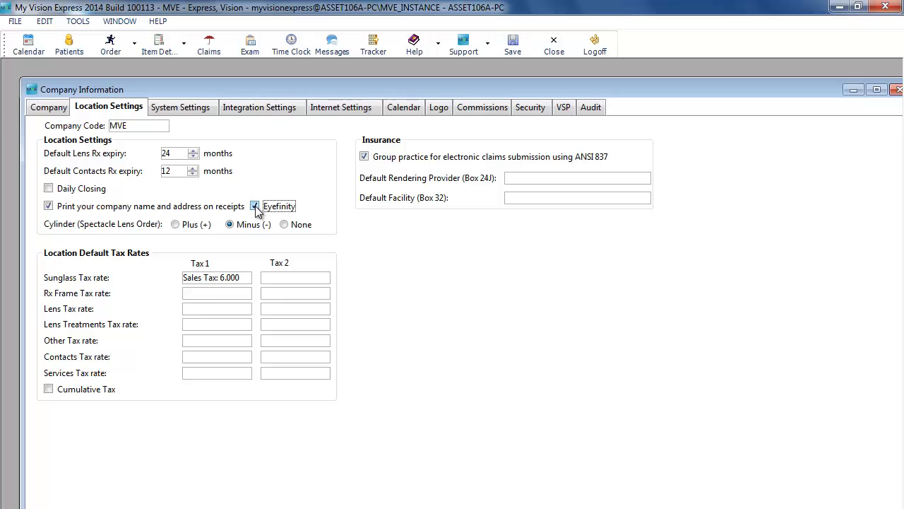
Review the VSP credentials in the company's VSP settings and save the company information
{"action": "left_click", "coordinate": [566, 110]}
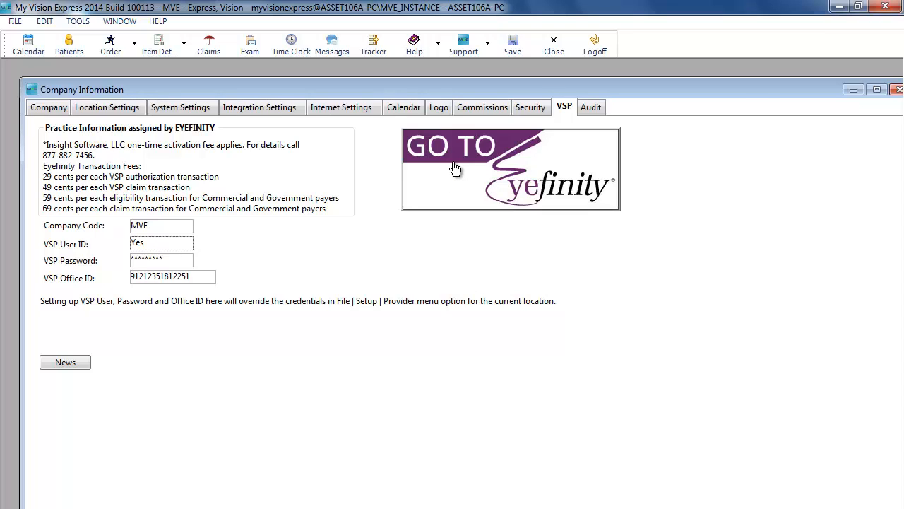
{"action": "double_click", "coordinate": [209, 279]}
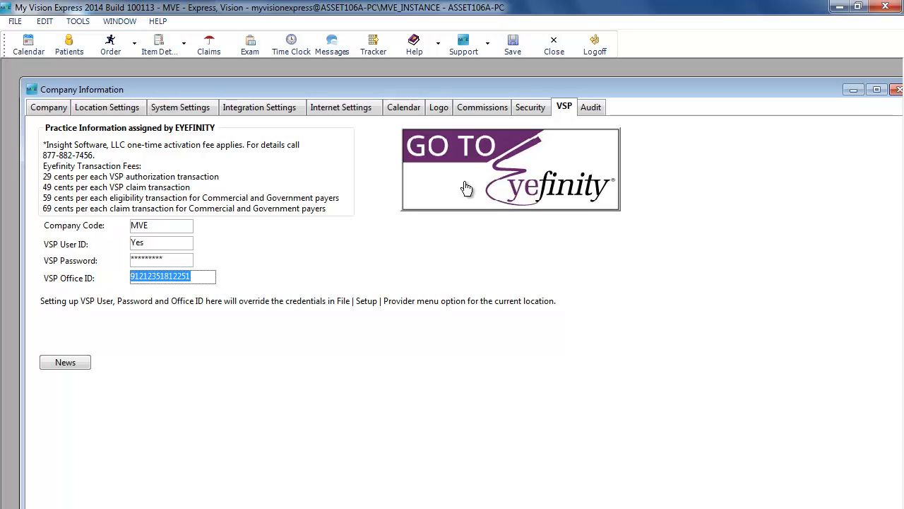
{"action": "left_click", "coordinate": [513, 51]}
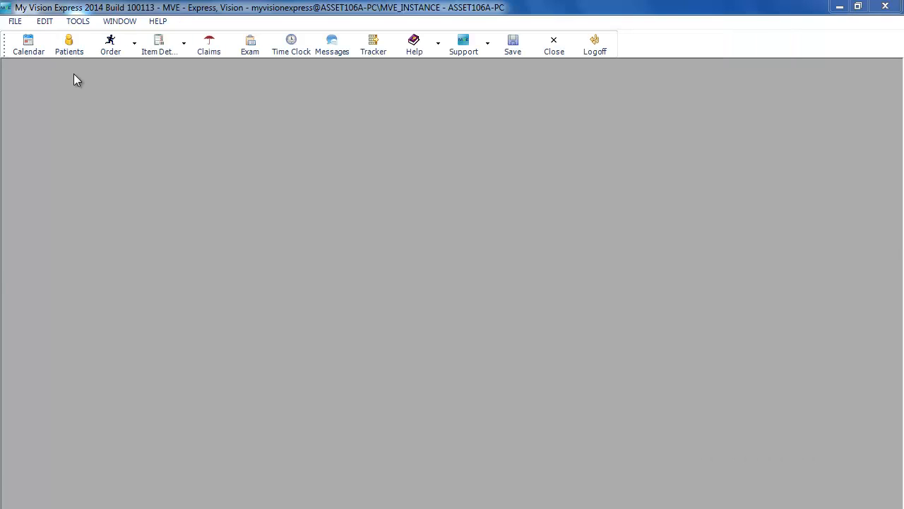
Open the insurance Facility Address setup and add a new facility record
{"action": "left_click", "coordinate": [15, 23]}
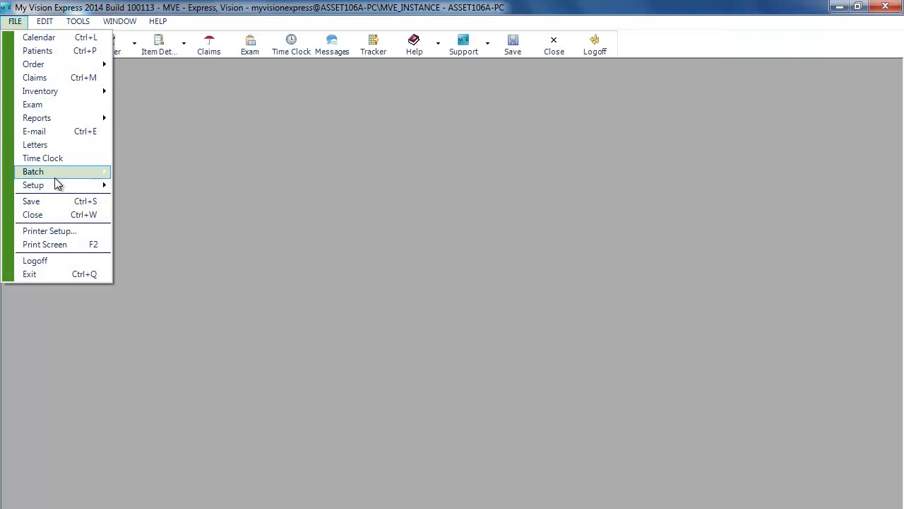
{"action": "mouse_move", "coordinate": [55, 185]}
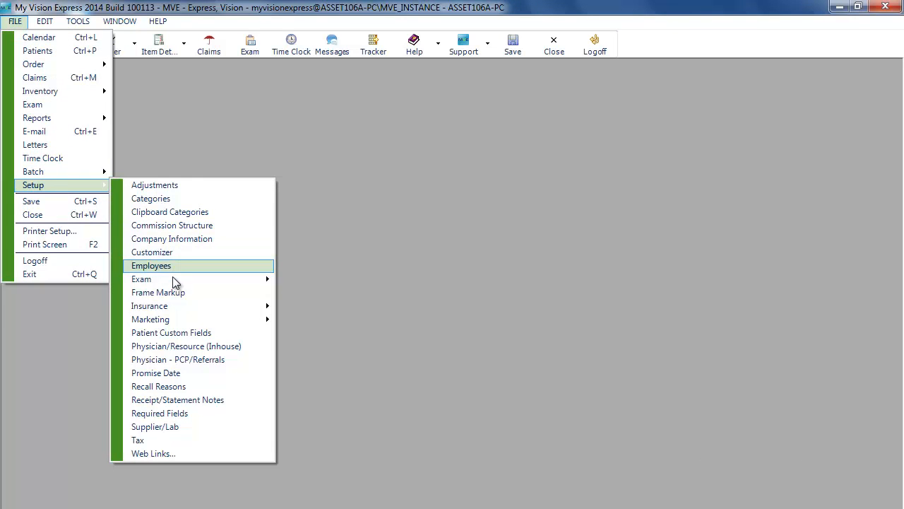
{"action": "mouse_move", "coordinate": [176, 308]}
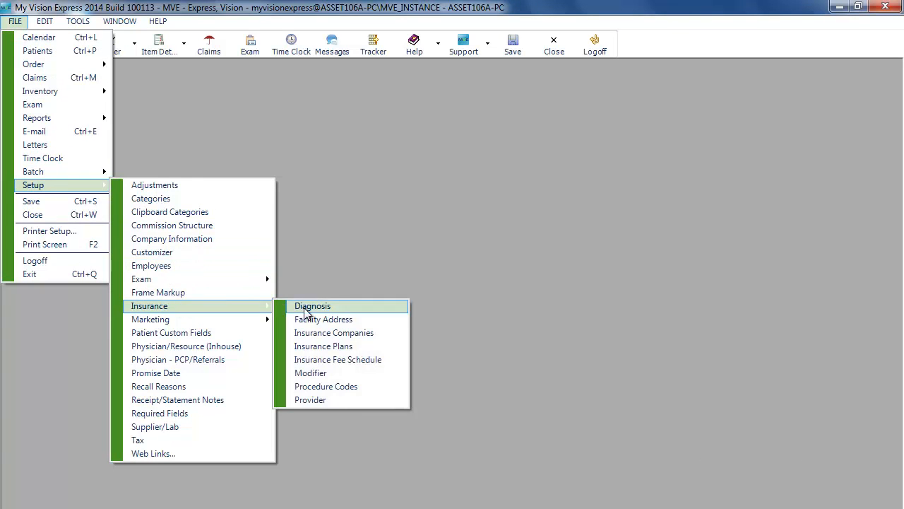
{"action": "left_click", "coordinate": [321, 321]}
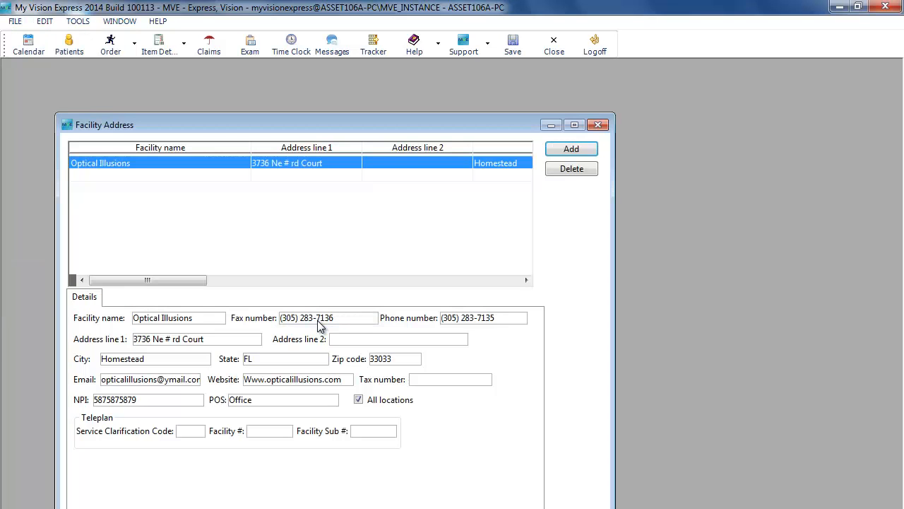
{"action": "left_click_drag", "start_coordinate": [407, 124], "coordinate": [444, 89]}
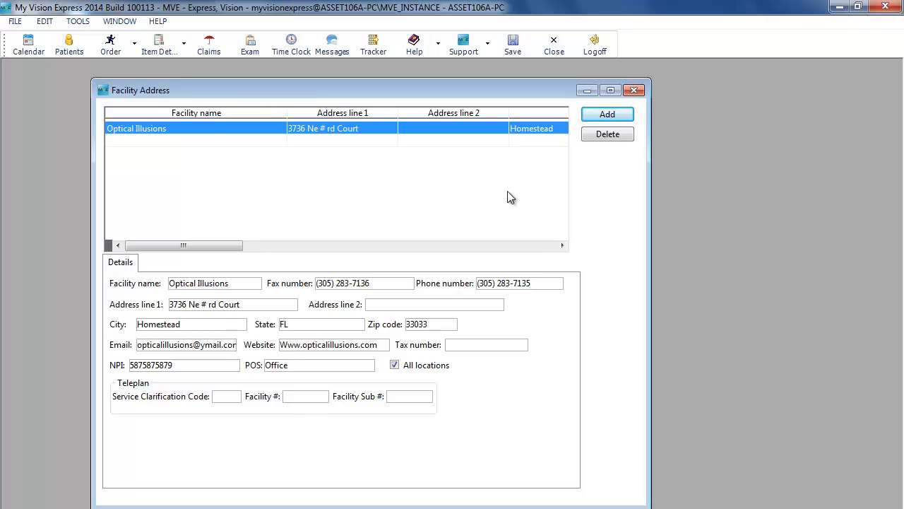
{"action": "left_click", "coordinate": [615, 118]}
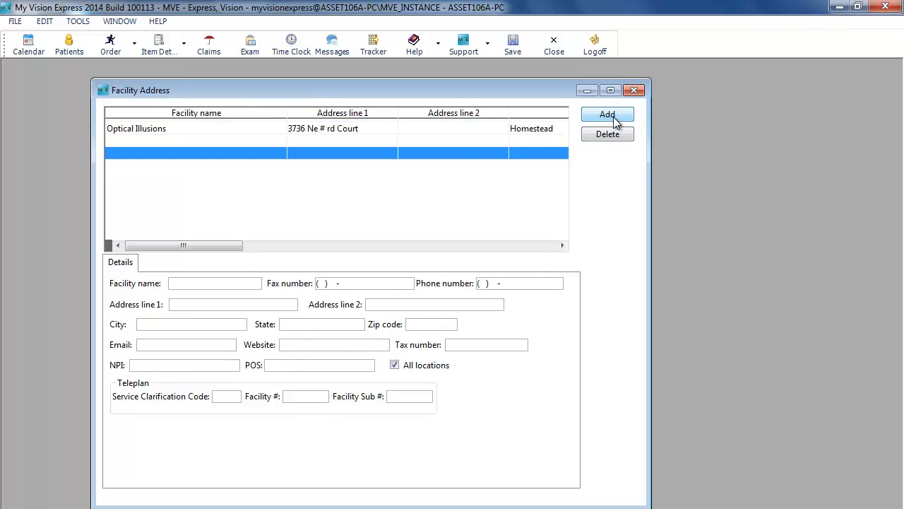
Set the new facility's place of service to Office
{"action": "left_click", "coordinate": [234, 284]}
{"action": "left_click", "coordinate": [424, 328]}
{"action": "left_click", "coordinate": [328, 366]}
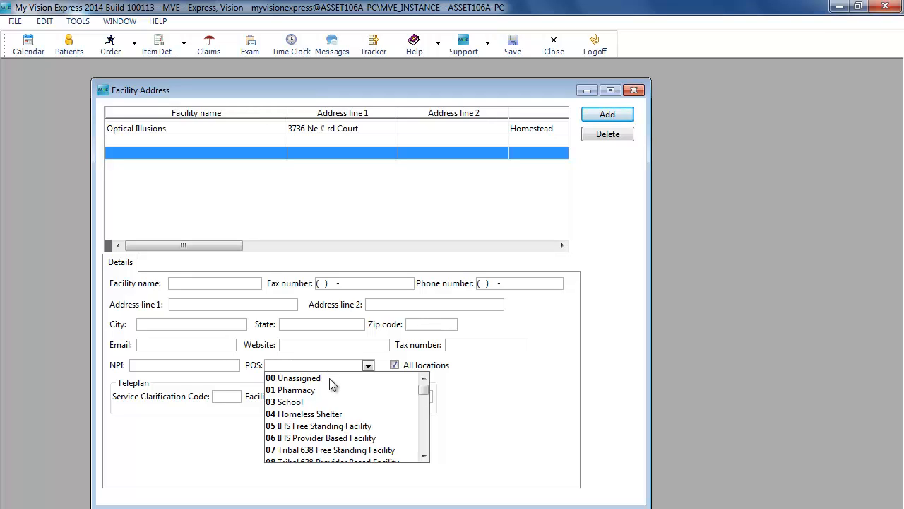
{"action": "scroll", "coordinate": [329, 378], "scroll_direction": "down", "scroll_amount": 1}
{"action": "left_click", "coordinate": [297, 450]}
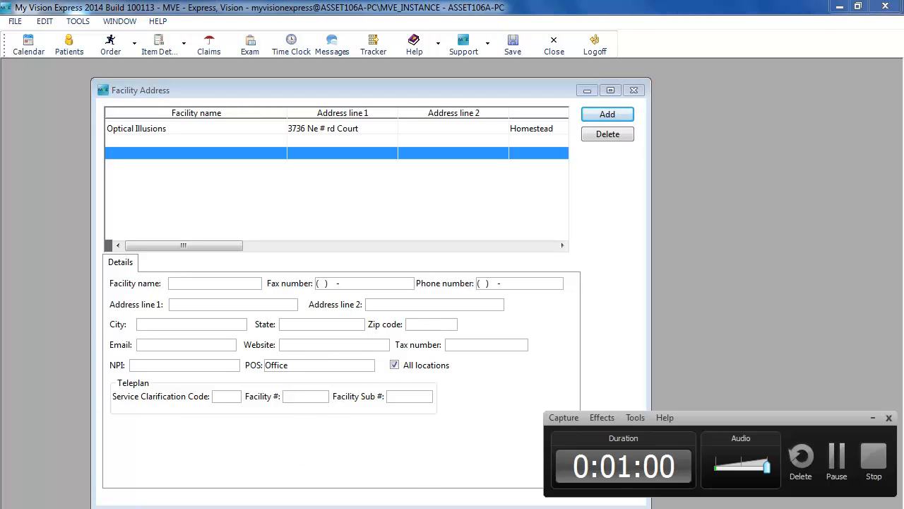
{"action": "left_click", "coordinate": [834, 463]}
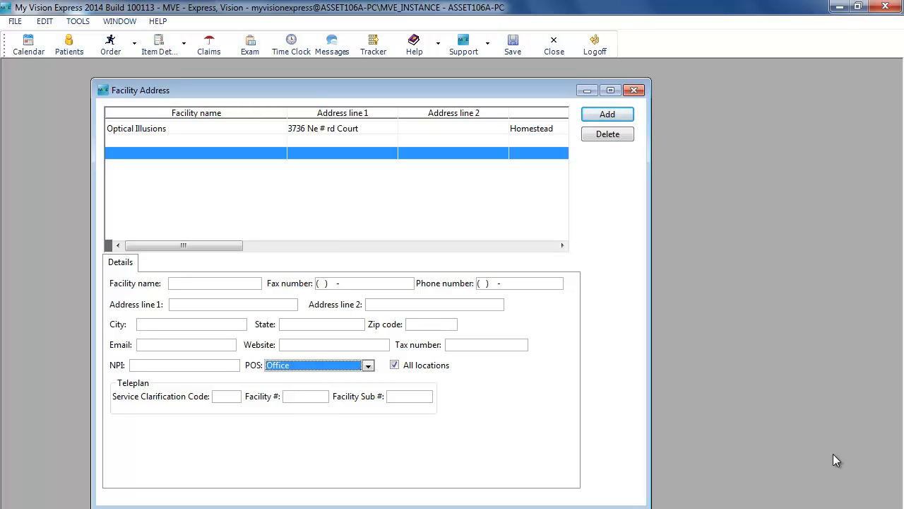
Clear All locations, link the new facility to the My Vision Express location, and close the facility setup
{"action": "left_click", "coordinate": [395, 366]}
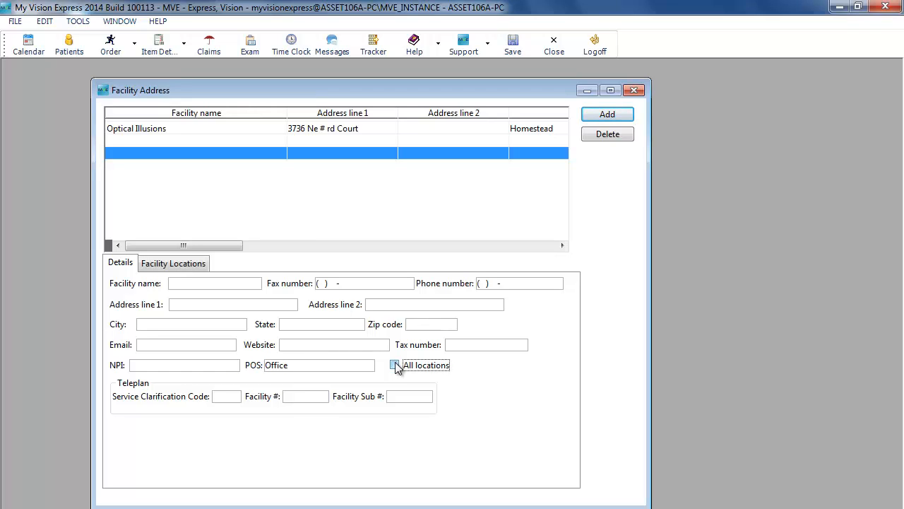
{"action": "left_click", "coordinate": [189, 265]}
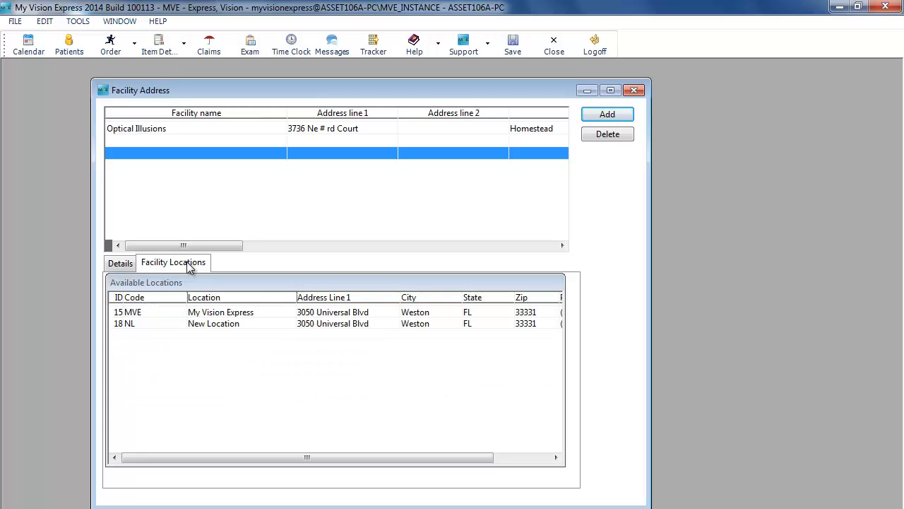
{"action": "left_click", "coordinate": [228, 312]}
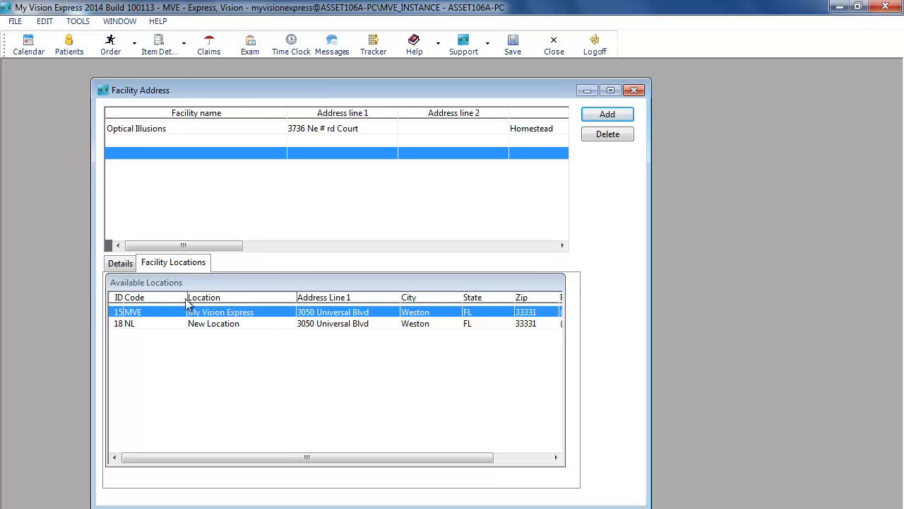
{"action": "left_click", "coordinate": [121, 271]}
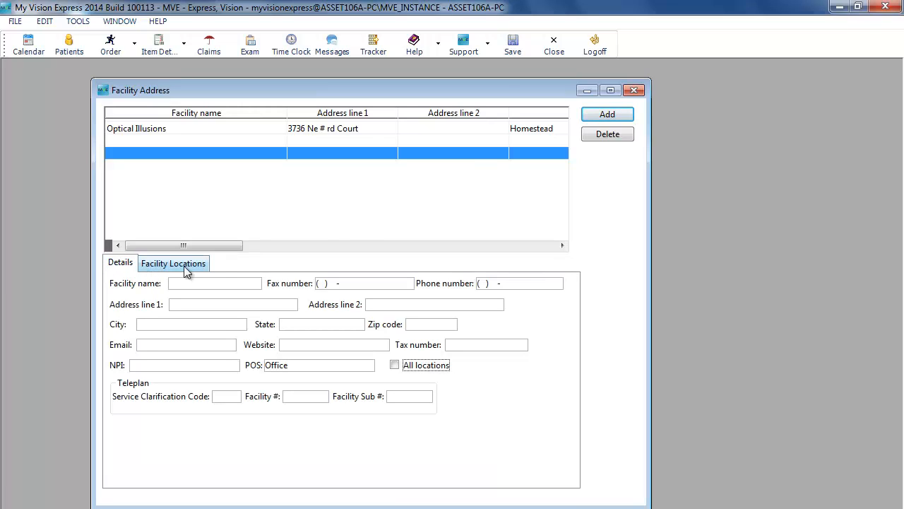
{"action": "left_click", "coordinate": [554, 51]}
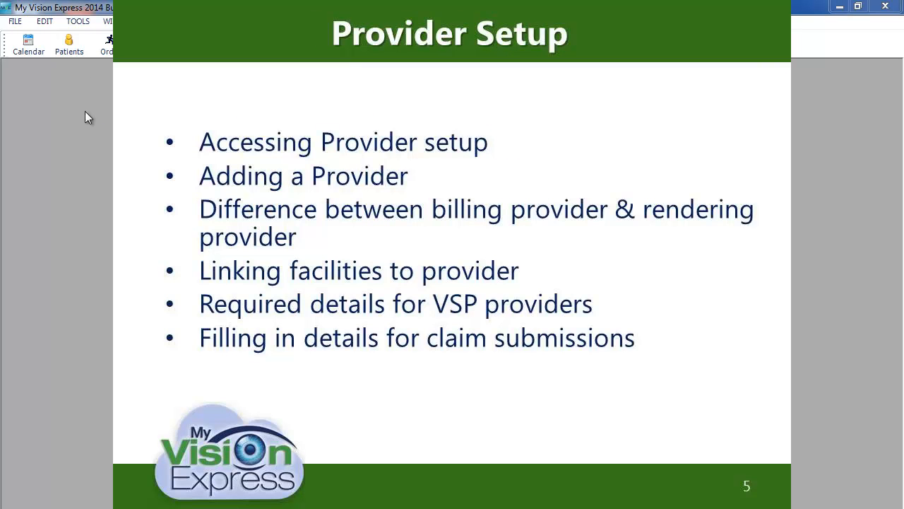
Open the insurance Provider setup and add a new provider record
{"action": "left_click", "coordinate": [16, 23]}
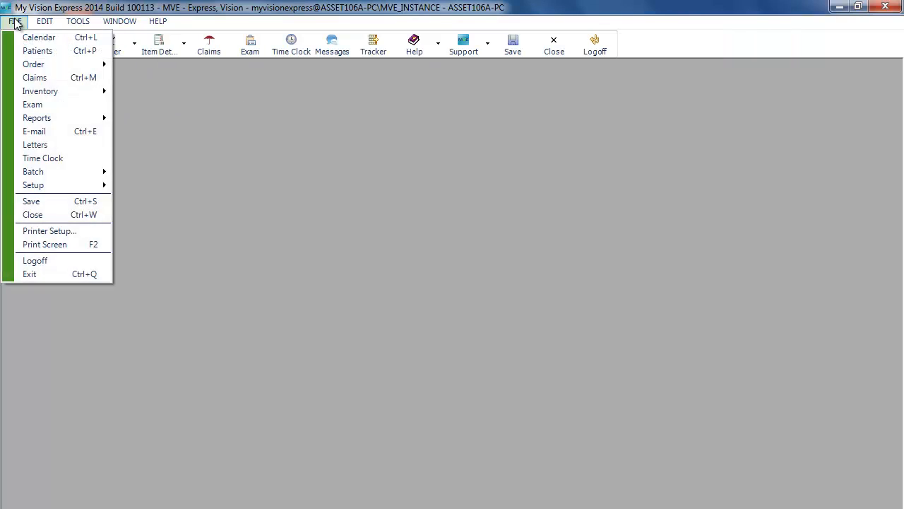
{"action": "mouse_move", "coordinate": [46, 192]}
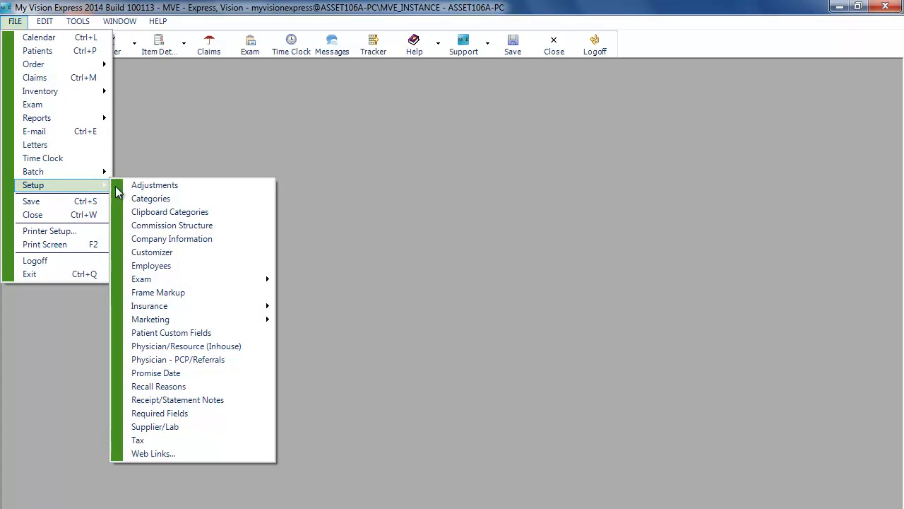
{"action": "mouse_move", "coordinate": [171, 313]}
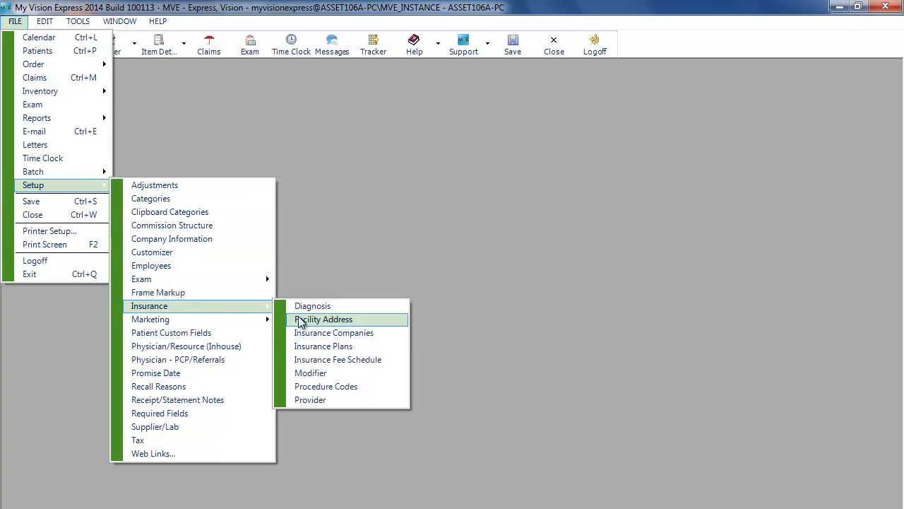
{"action": "left_click", "coordinate": [329, 400]}
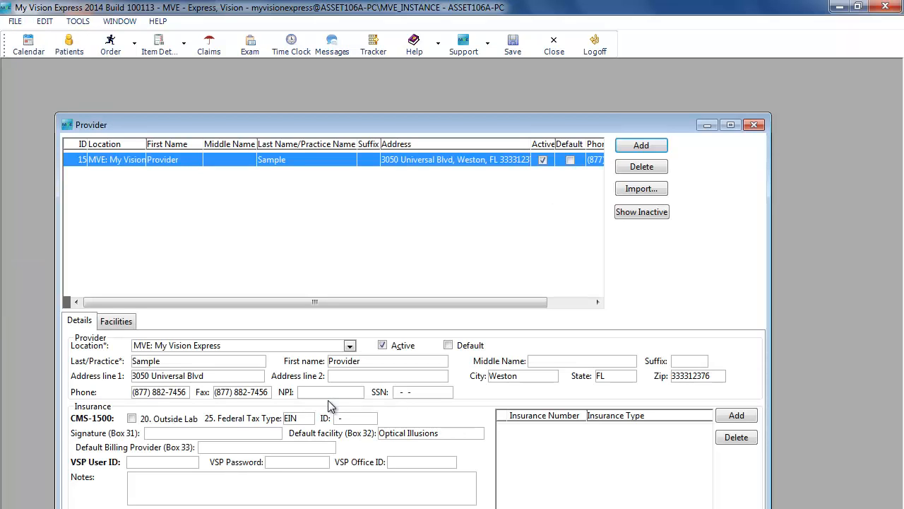
{"action": "left_click_drag", "start_coordinate": [426, 126], "coordinate": [424, 94]}
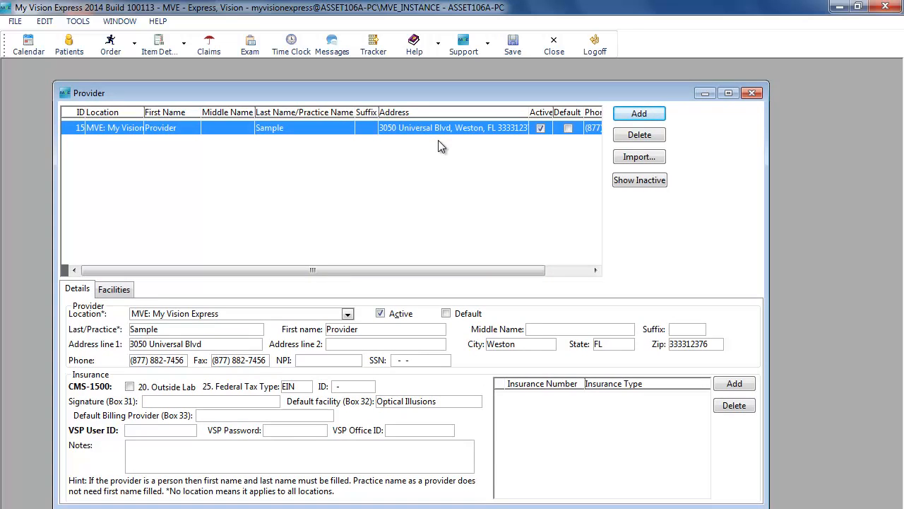
{"action": "left_click", "coordinate": [648, 115]}
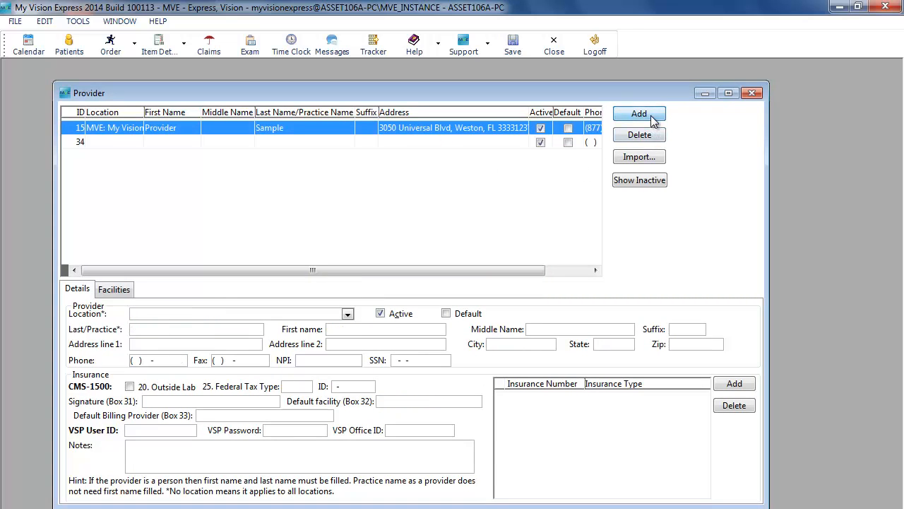
Set the new provider's location to NL: New Location, last name to Last and first name to First
{"action": "left_click", "coordinate": [348, 315]}
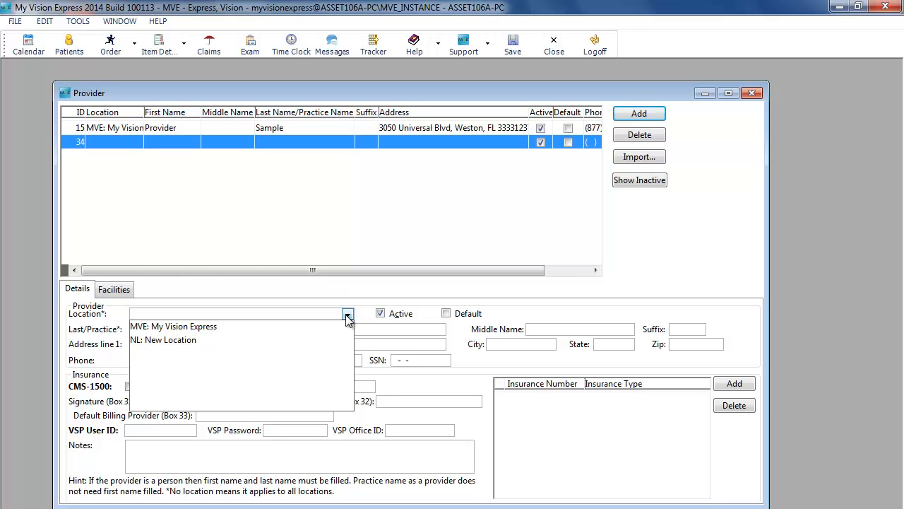
{"action": "left_click", "coordinate": [207, 340]}
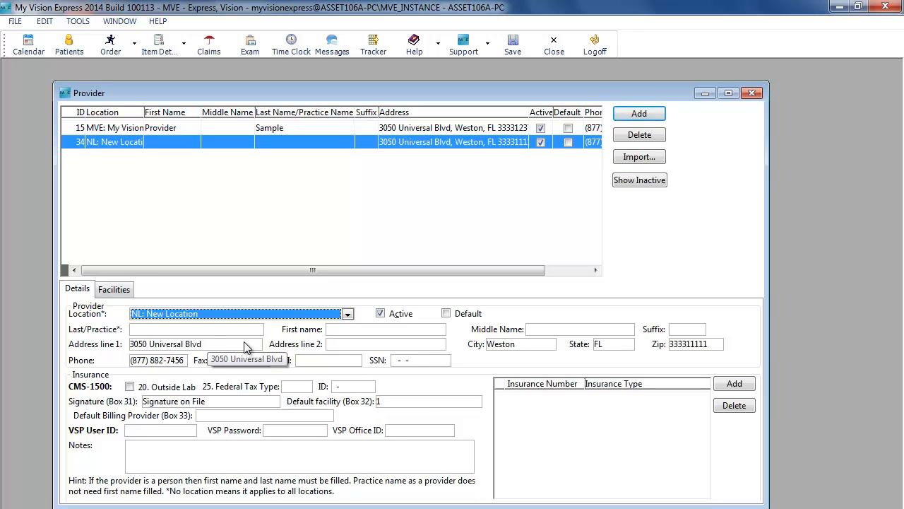
{"action": "left_click", "coordinate": [226, 334]}
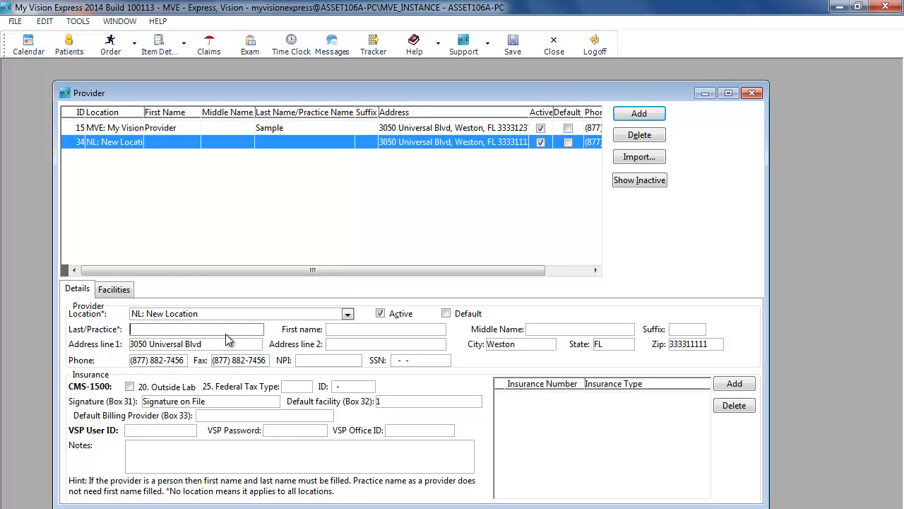
{"action": "type", "text": "Last"}
{"action": "key", "text": "Tab"}
{"action": "type", "text": "First"}
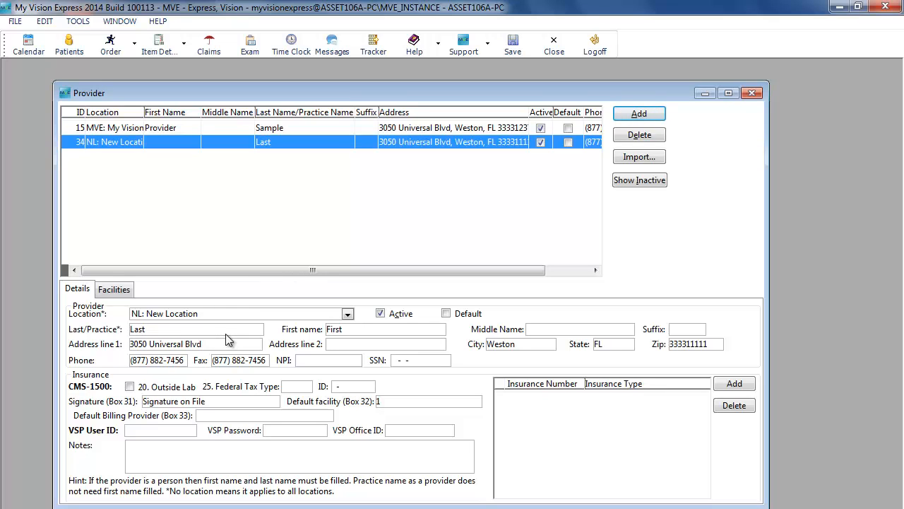
Set the provider's federal tax type to EIN and open the provider's facilities list
{"action": "left_click", "coordinate": [316, 362]}
{"action": "double_click", "coordinate": [717, 348]}
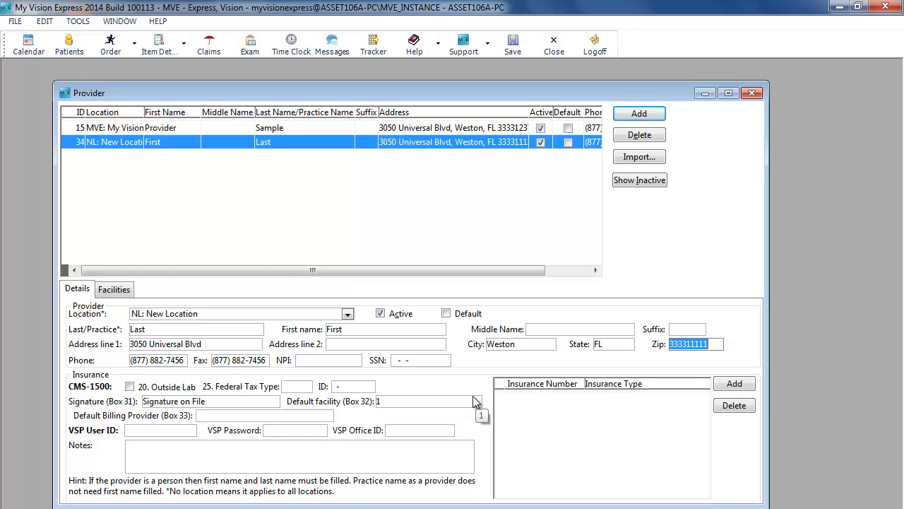
{"action": "left_click", "coordinate": [306, 387]}
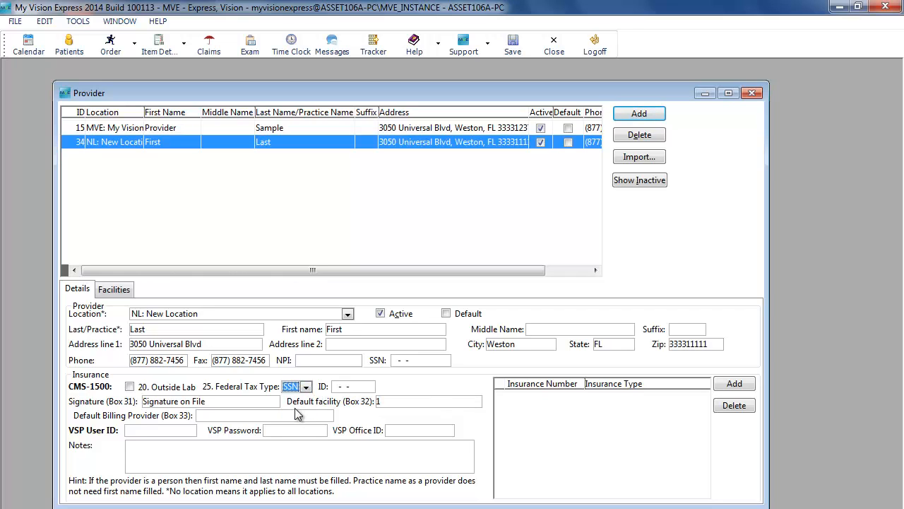
{"action": "left_click", "coordinate": [366, 389]}
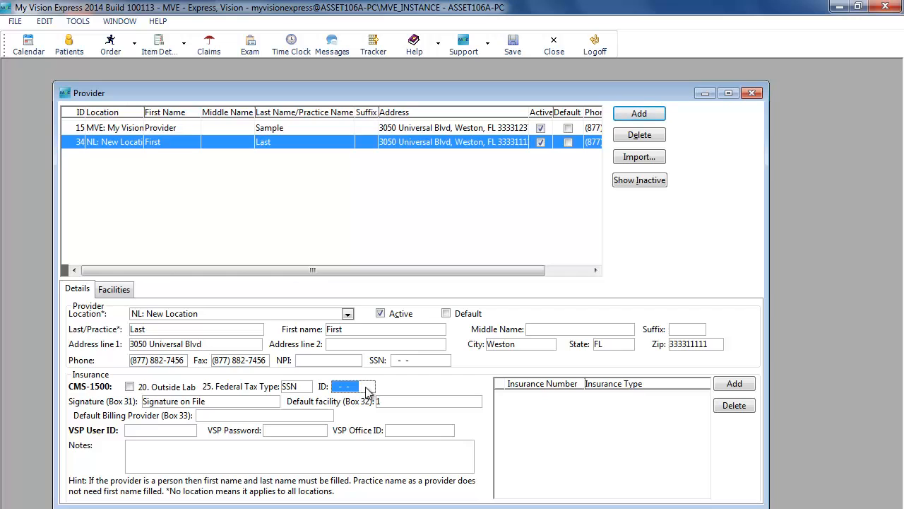
{"action": "left_click", "coordinate": [308, 389]}
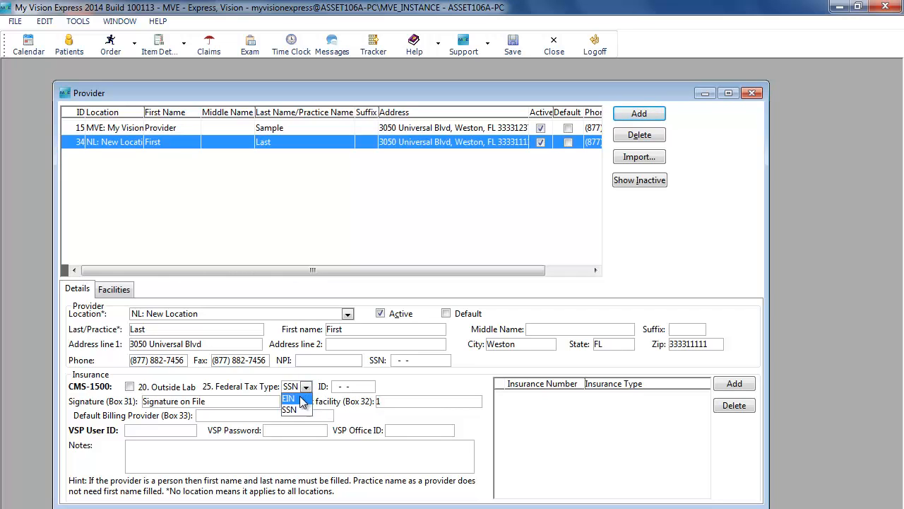
{"action": "left_click", "coordinate": [289, 398]}
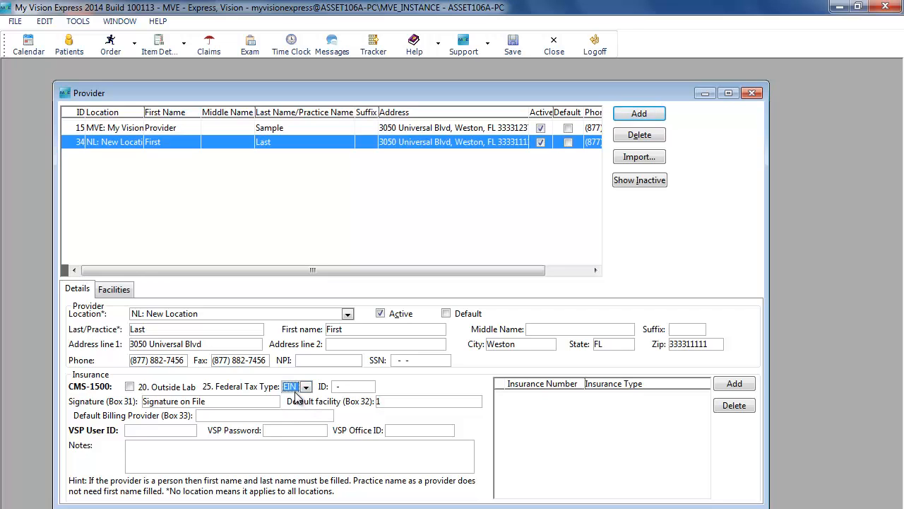
{"action": "left_click", "coordinate": [366, 390]}
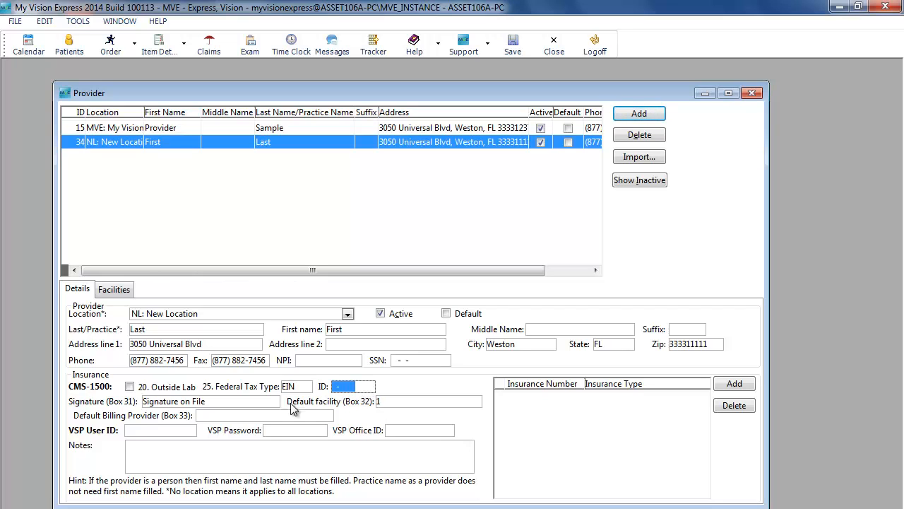
{"action": "left_click", "coordinate": [257, 405]}
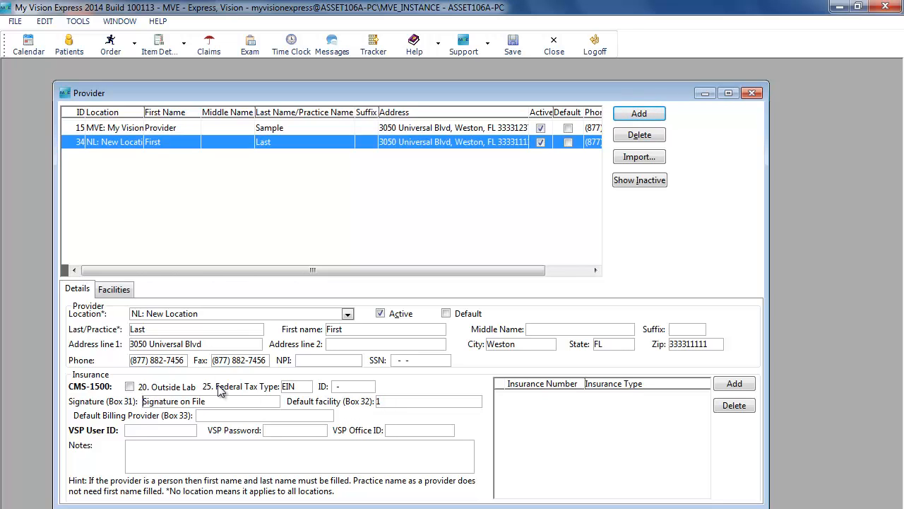
{"action": "left_click", "coordinate": [114, 289]}
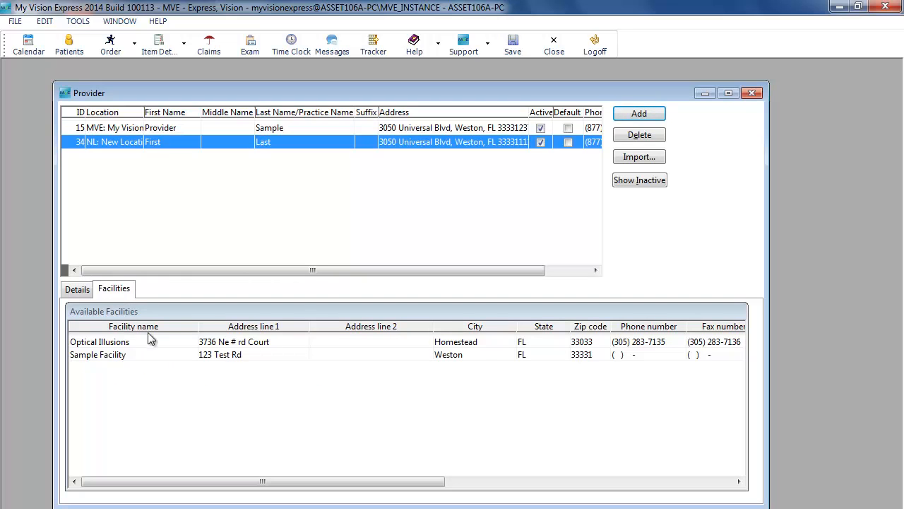
Select both Optical Illusions and Sample Facility for the provider and set the default facility (Box 32) to Optical Illusions
{"action": "left_click", "coordinate": [222, 344]}
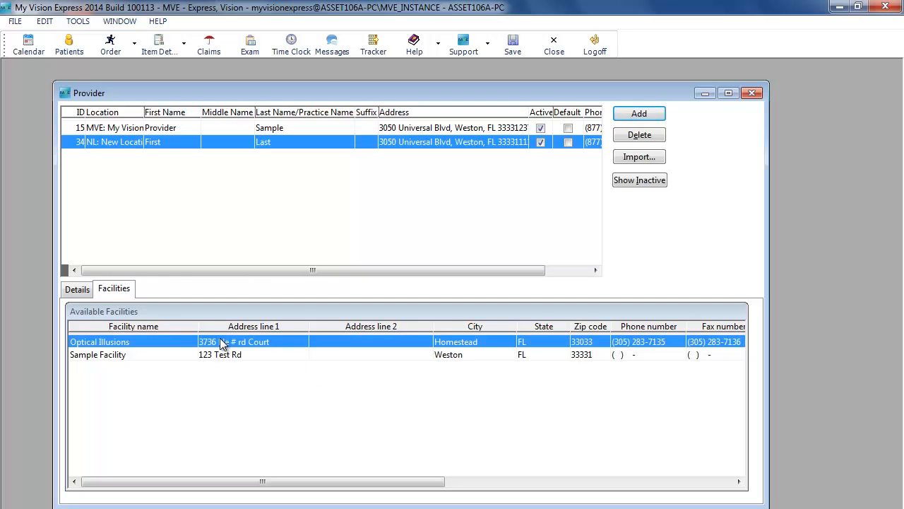
{"action": "left_click", "coordinate": [240, 356], "text": "ctrl"}
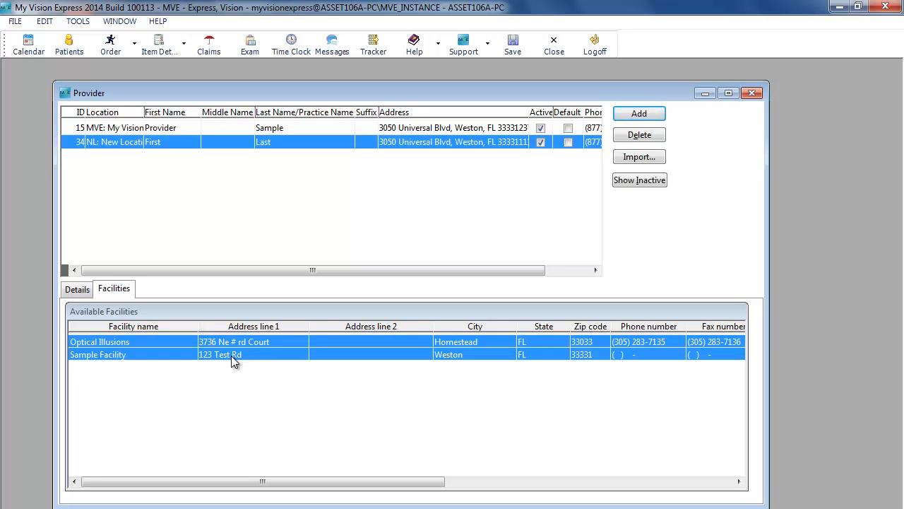
{"action": "left_click", "coordinate": [78, 289]}
{"action": "left_click", "coordinate": [426, 401]}
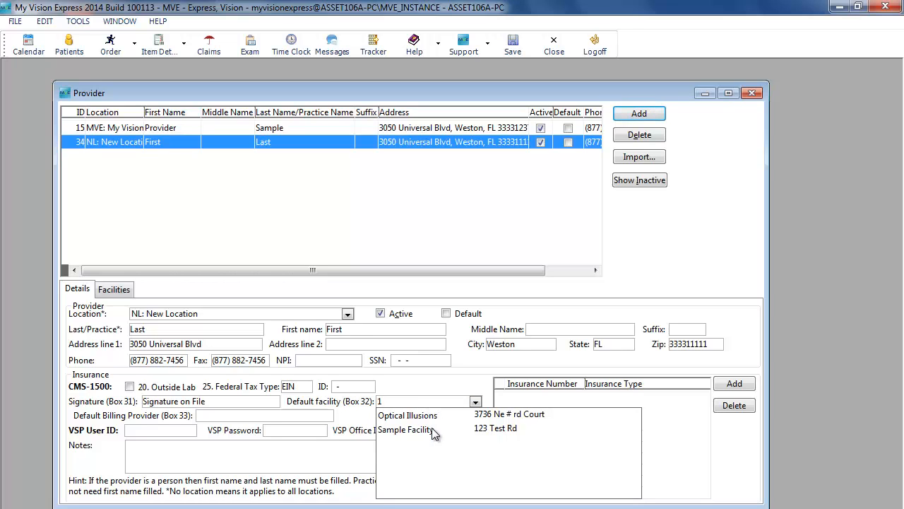
{"action": "left_click", "coordinate": [476, 409]}
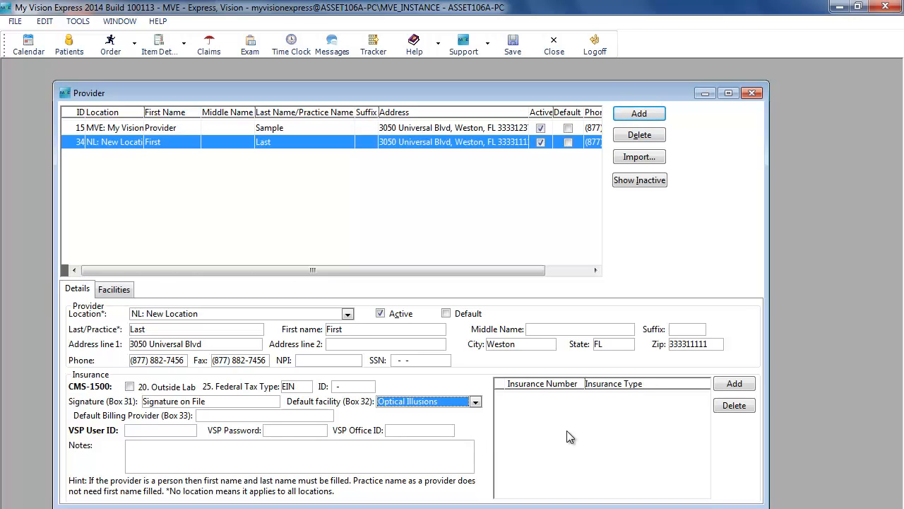
Add a provider insurance number row with the insurance type Provider Taxonomy - ZZ
{"action": "left_click", "coordinate": [728, 393]}
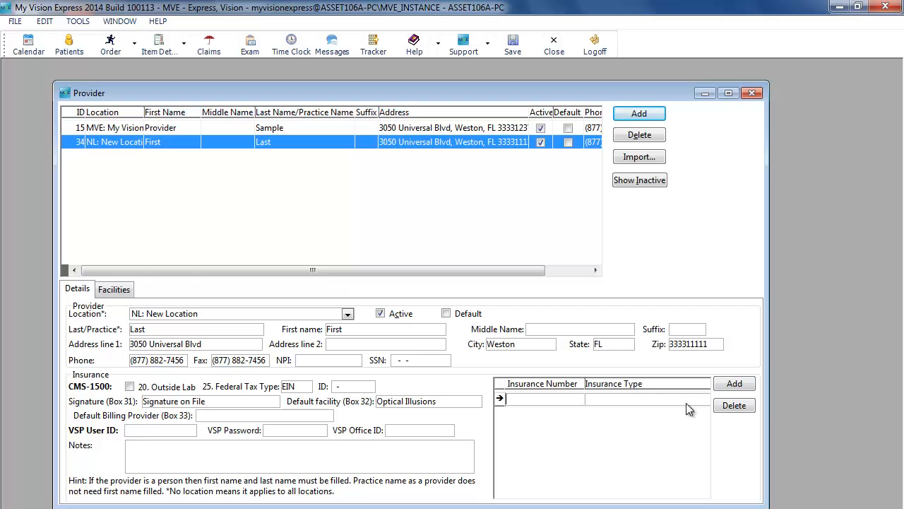
{"action": "left_click", "coordinate": [686, 399]}
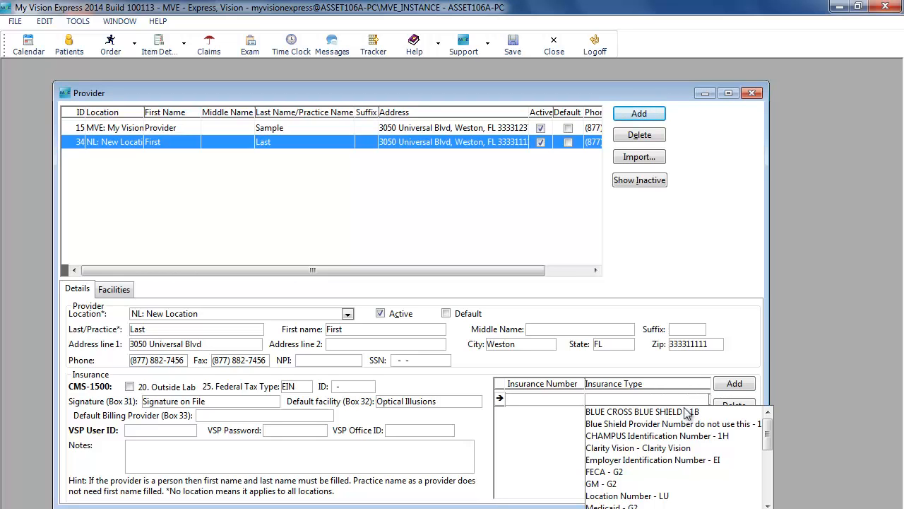
{"action": "scroll", "coordinate": [681, 479], "scroll_direction": "down", "scroll_amount": 3}
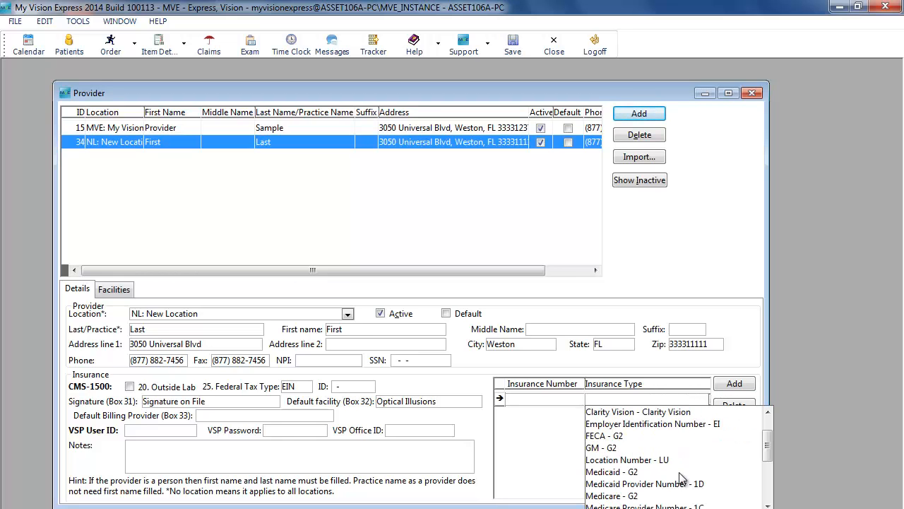
{"action": "left_click", "coordinate": [671, 485]}
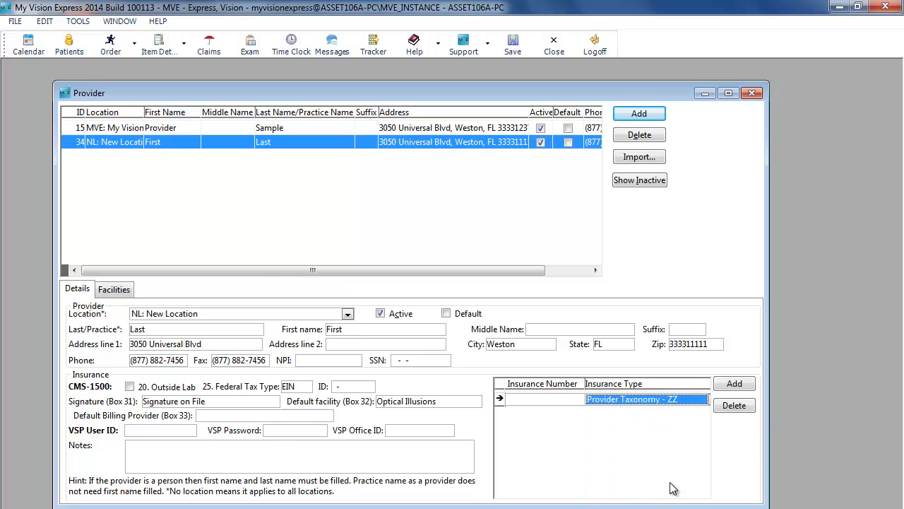
{"action": "left_click", "coordinate": [524, 402]}
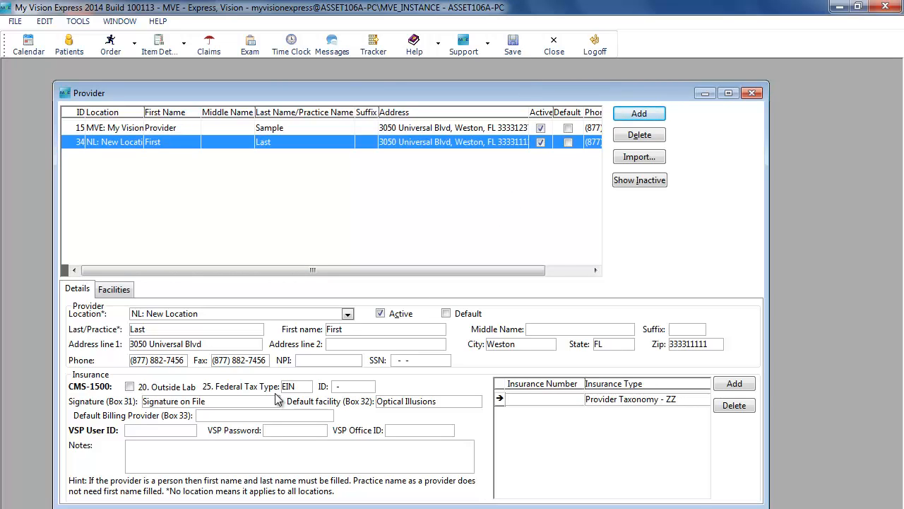
Check the Default Billing Provider (Box 33) options and close the provider setup
{"action": "left_click", "coordinate": [246, 417]}
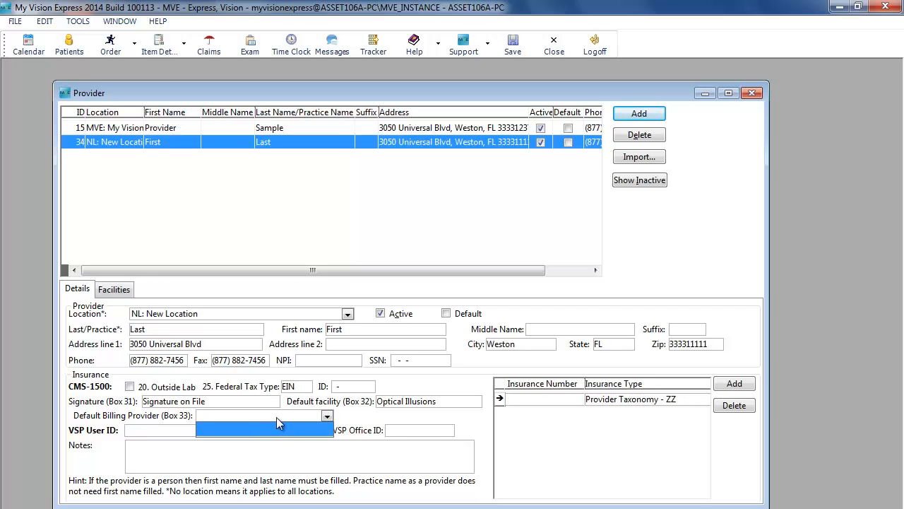
{"action": "left_click", "coordinate": [328, 417]}
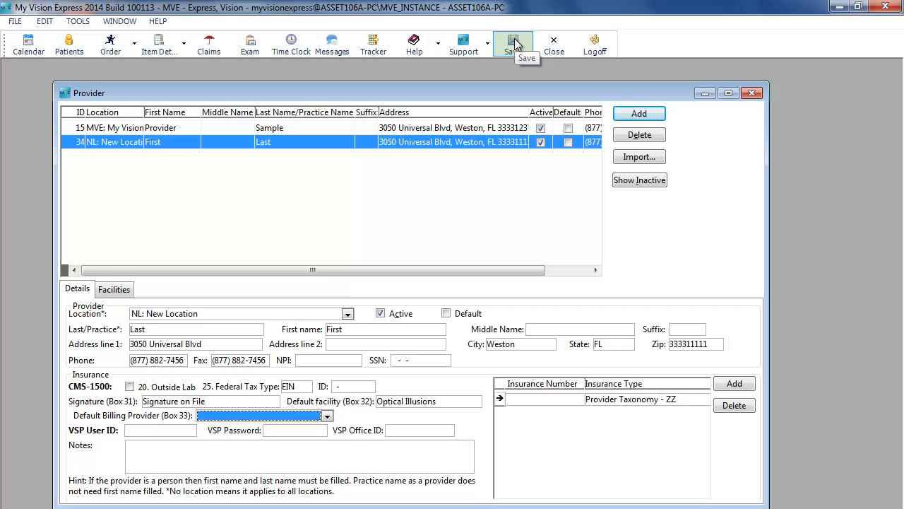
{"action": "left_click", "coordinate": [554, 48]}
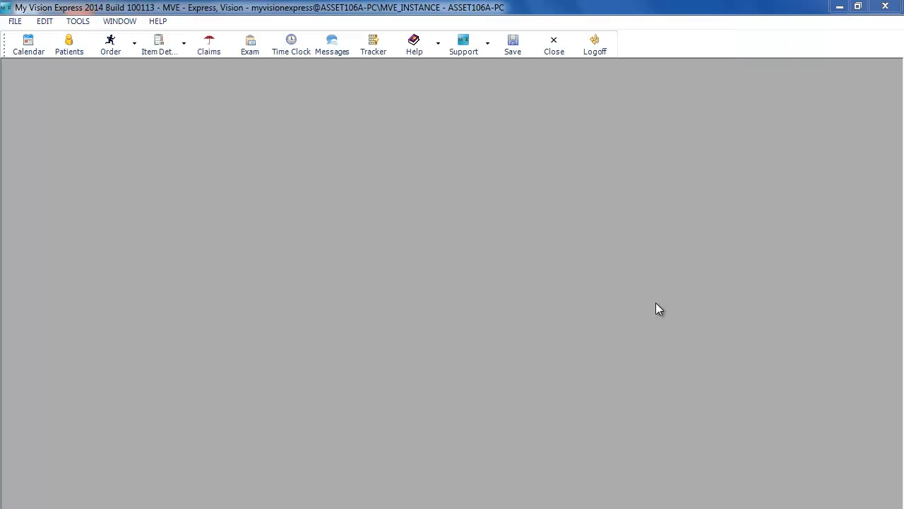
Open the Physician/Resource (Inhouse) setup and set First Last's default rendering provider (Box 24J) to First Last
{"action": "left_click", "coordinate": [15, 22]}
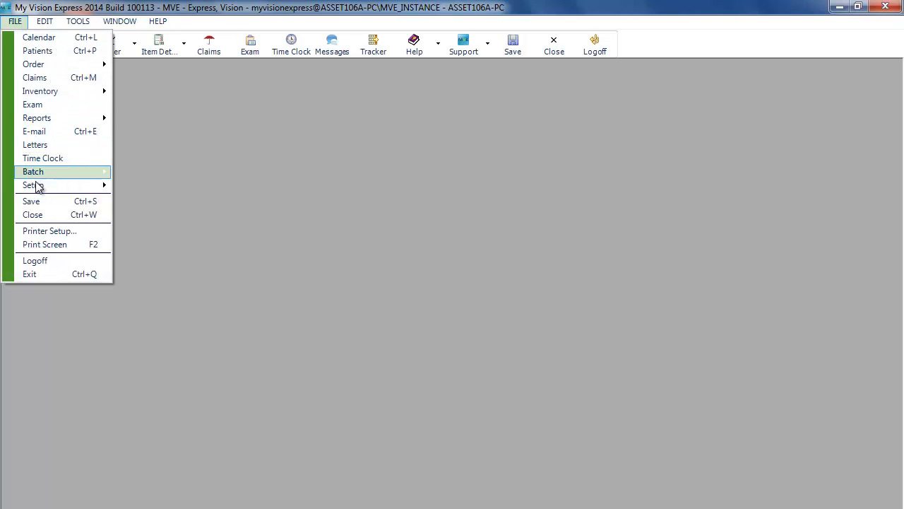
{"action": "mouse_move", "coordinate": [28, 185]}
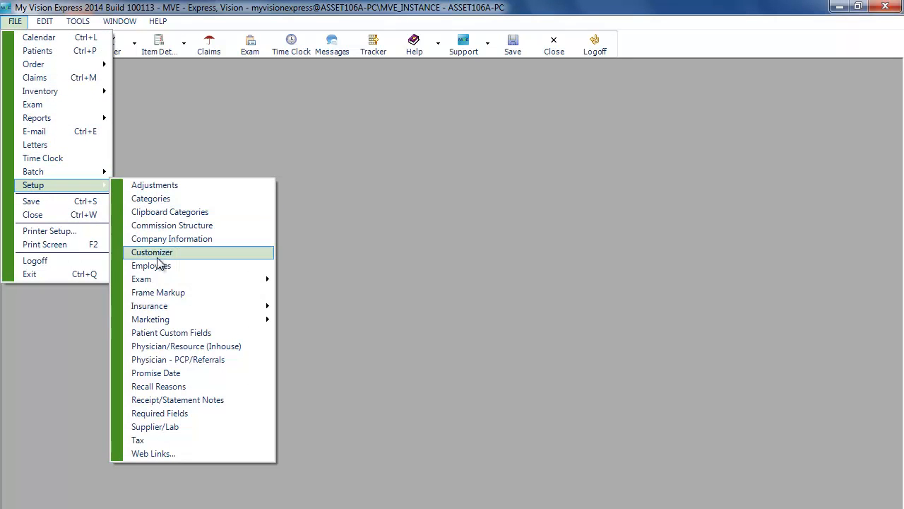
{"action": "left_click", "coordinate": [227, 349]}
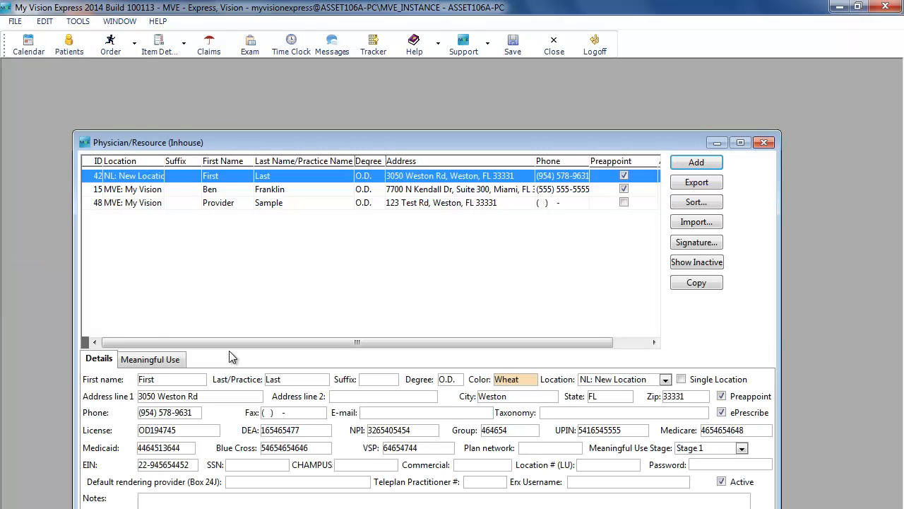
{"action": "left_click_drag", "start_coordinate": [403, 140], "coordinate": [395, 110]}
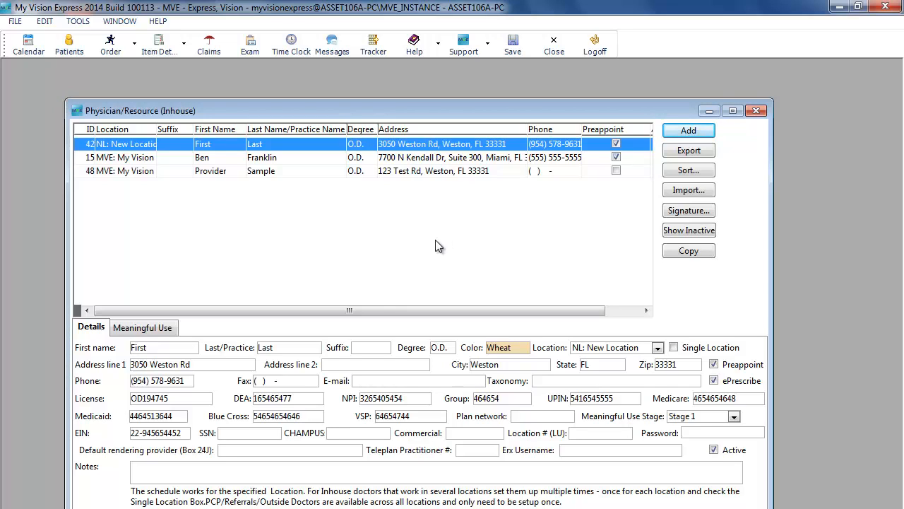
{"action": "left_click", "coordinate": [336, 453]}
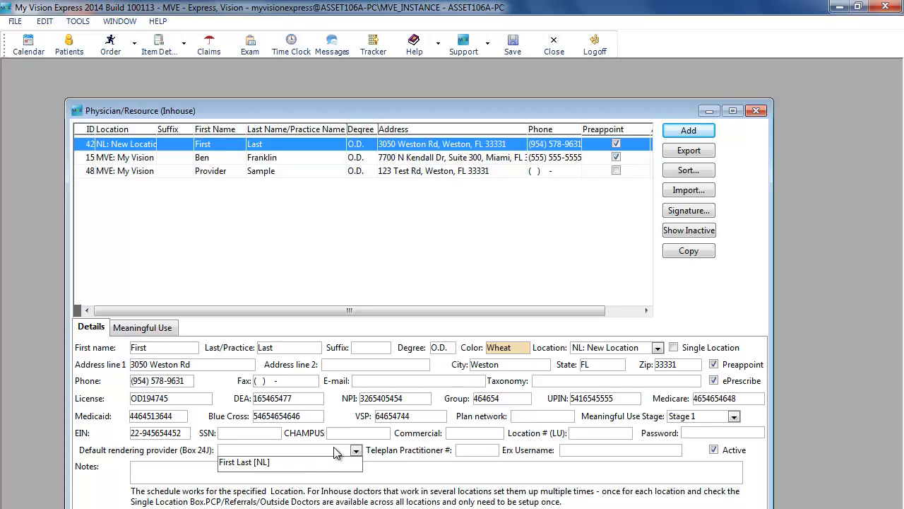
{"action": "left_click", "coordinate": [309, 462]}
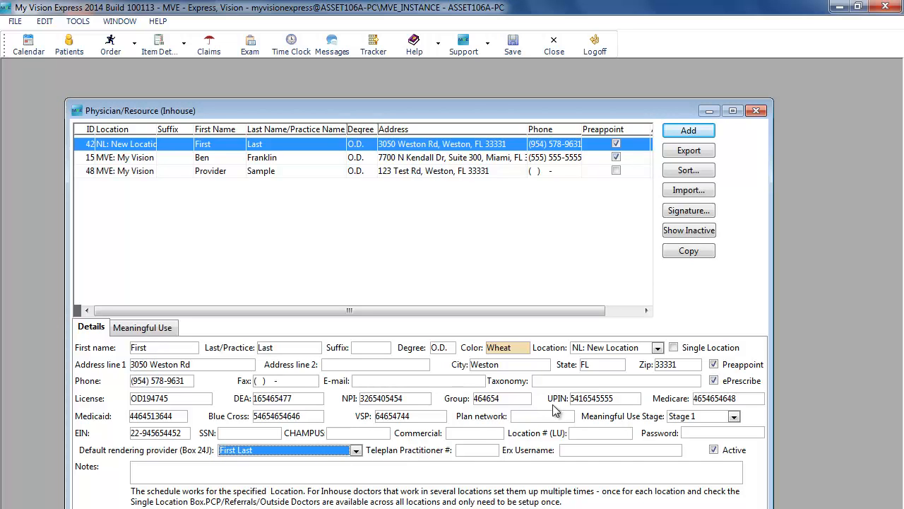
Set First Last's taxonomy to Optometry - 152W00000X
{"action": "left_click", "coordinate": [593, 386]}
{"action": "scroll", "coordinate": [613, 442], "scroll_direction": "down", "scroll_amount": 10}
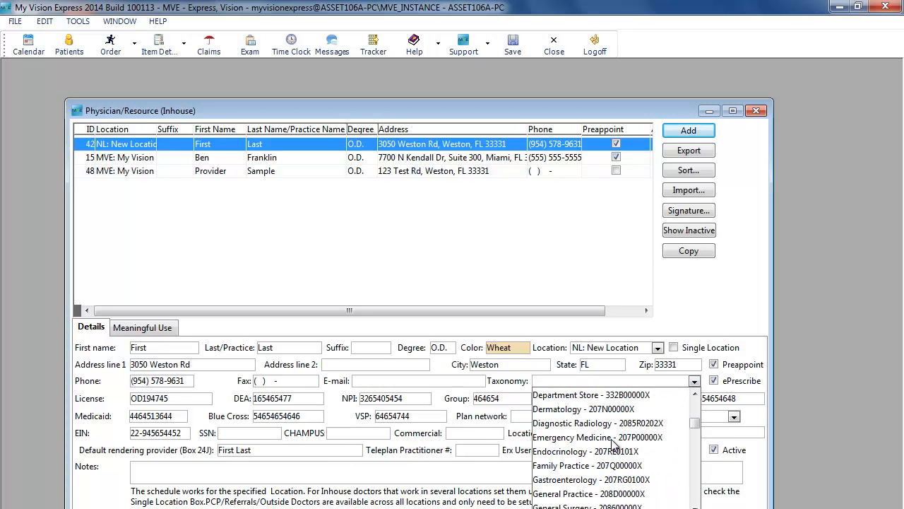
{"action": "scroll", "coordinate": [613, 441], "scroll_direction": "down", "scroll_amount": 6}
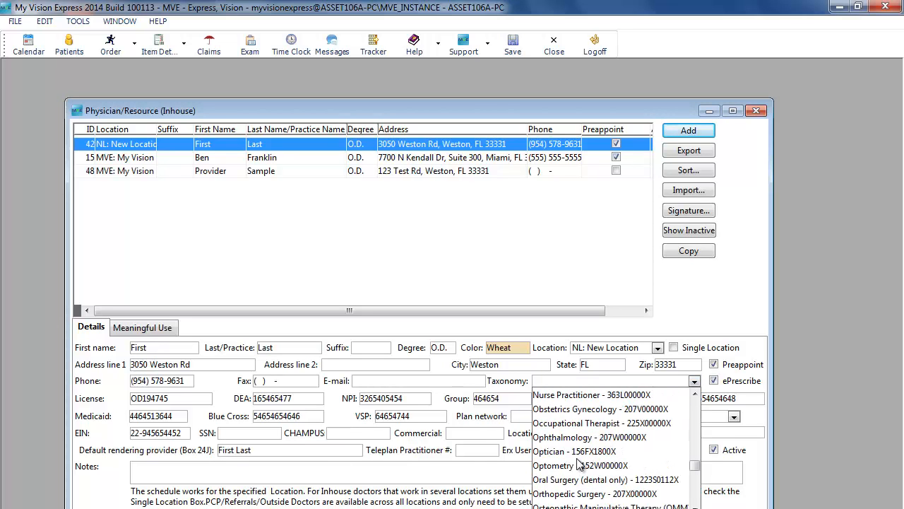
{"action": "left_click", "coordinate": [573, 466]}
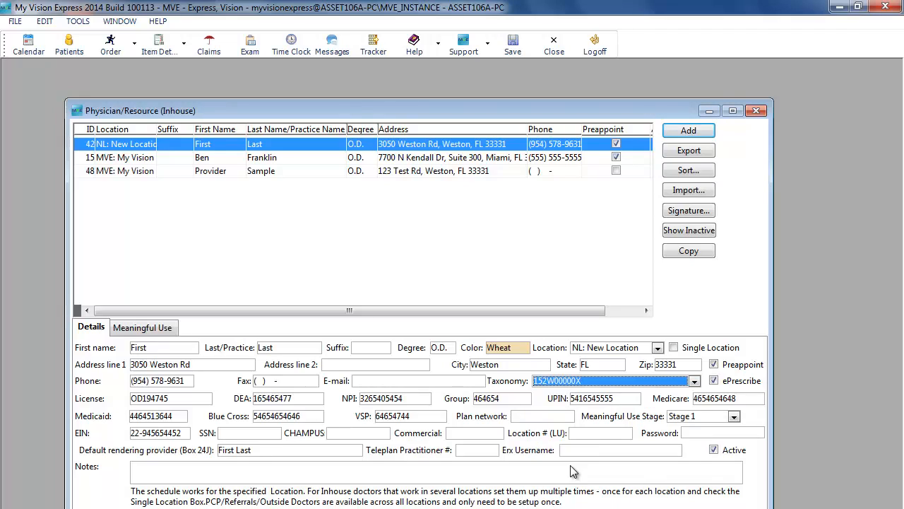
Set Ben Franklin's default rendering provider (Box 24J) to Provider Sample
{"action": "left_click", "coordinate": [330, 156]}
{"action": "left_click", "coordinate": [289, 453]}
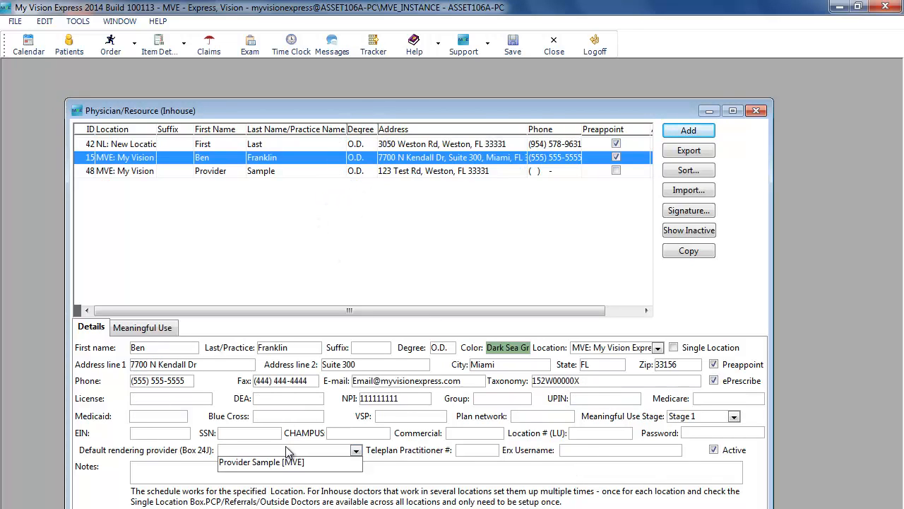
{"action": "left_click", "coordinate": [295, 466]}
Set the Provider Sample record's default rendering provider (Box 24J) to Provider Sample
{"action": "left_click", "coordinate": [354, 171]}
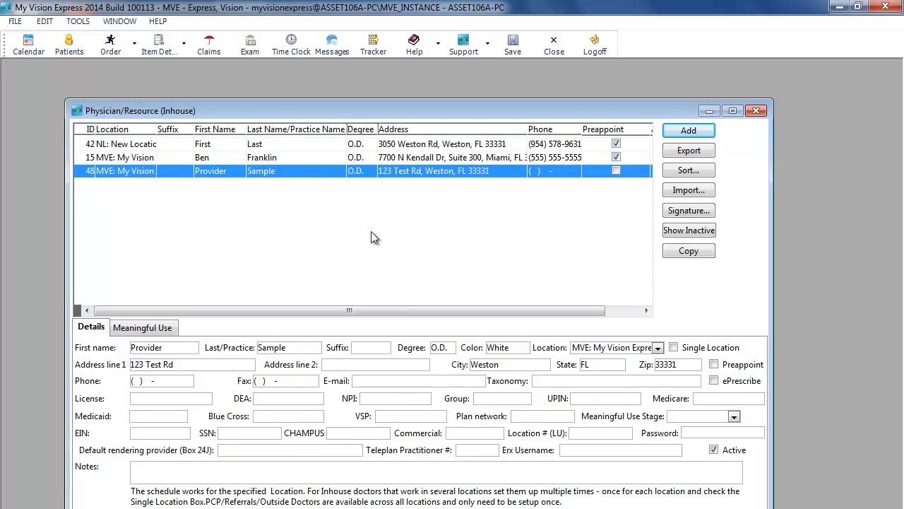
{"action": "left_click", "coordinate": [318, 453]}
{"action": "left_click", "coordinate": [358, 453]}
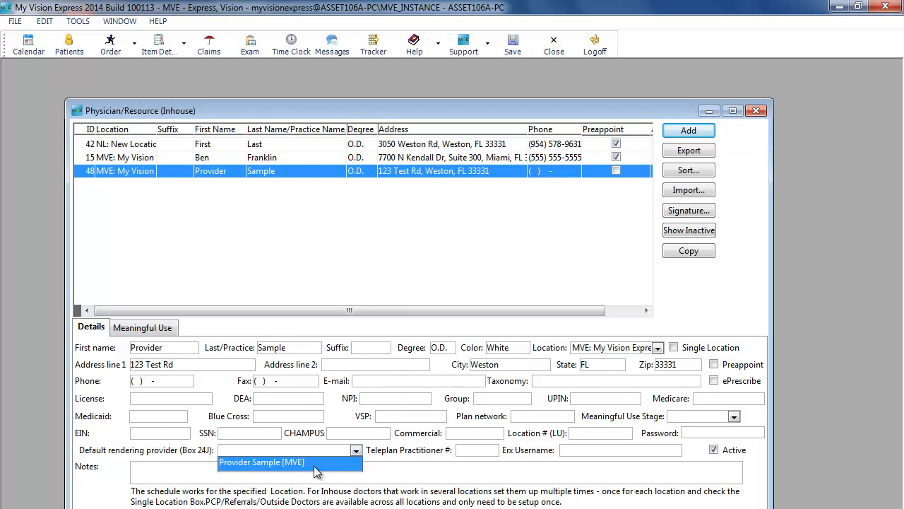
{"action": "left_click", "coordinate": [311, 467]}
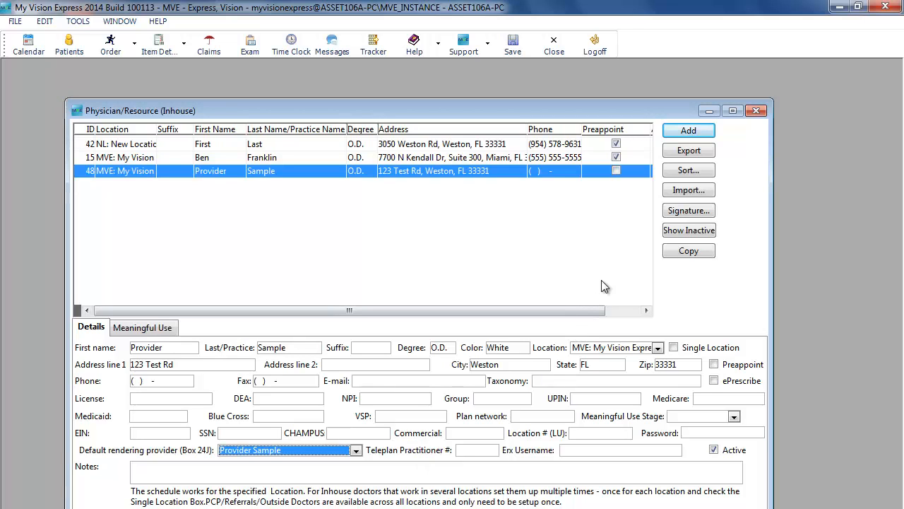
Add a new in-house physician record, cancel the import lookup service without importing, and close the physician setup
{"action": "left_click", "coordinate": [689, 131]}
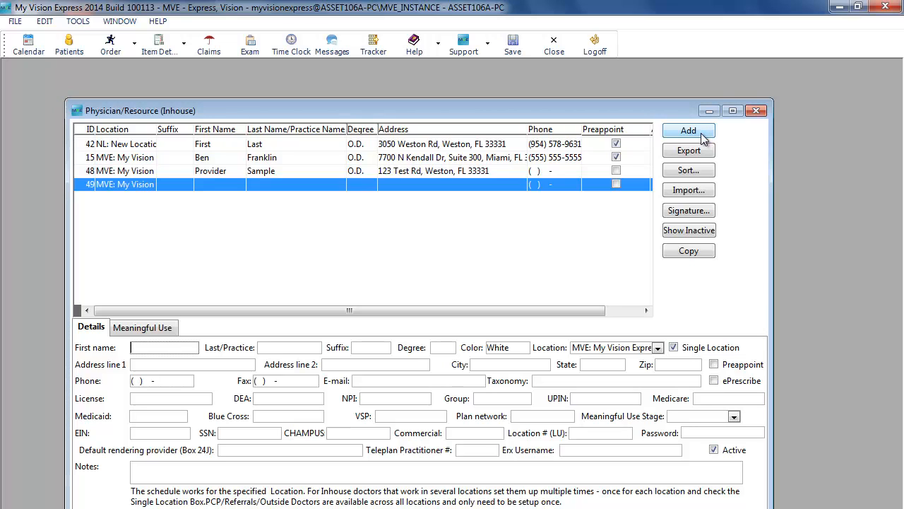
{"action": "left_click", "coordinate": [698, 199]}
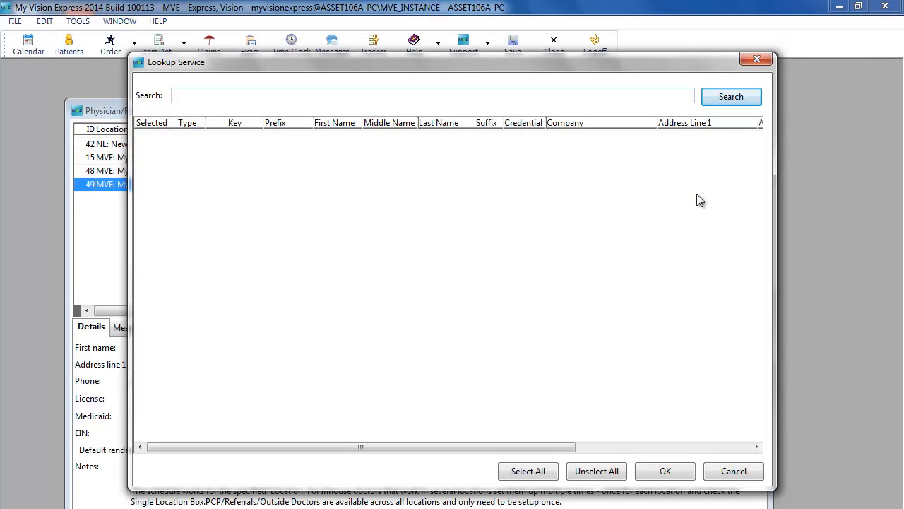
{"action": "left_click", "coordinate": [751, 473]}
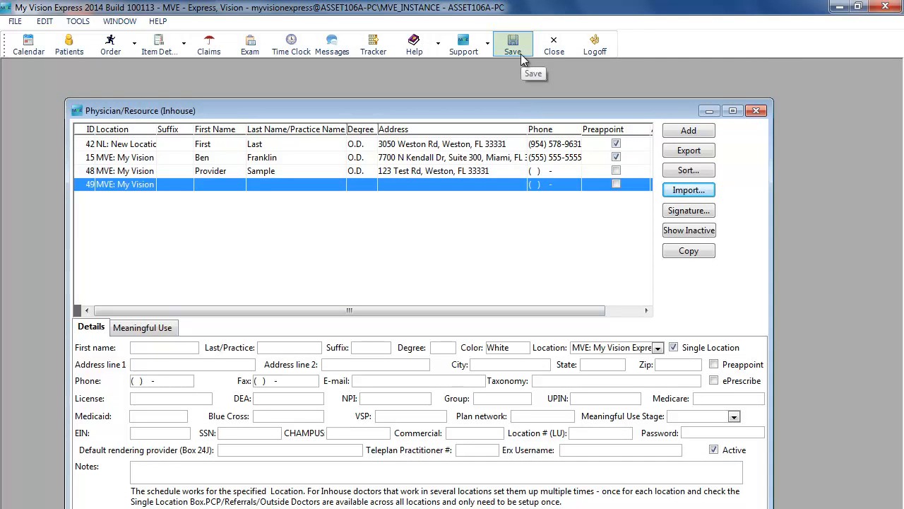
{"action": "left_click", "coordinate": [553, 55]}
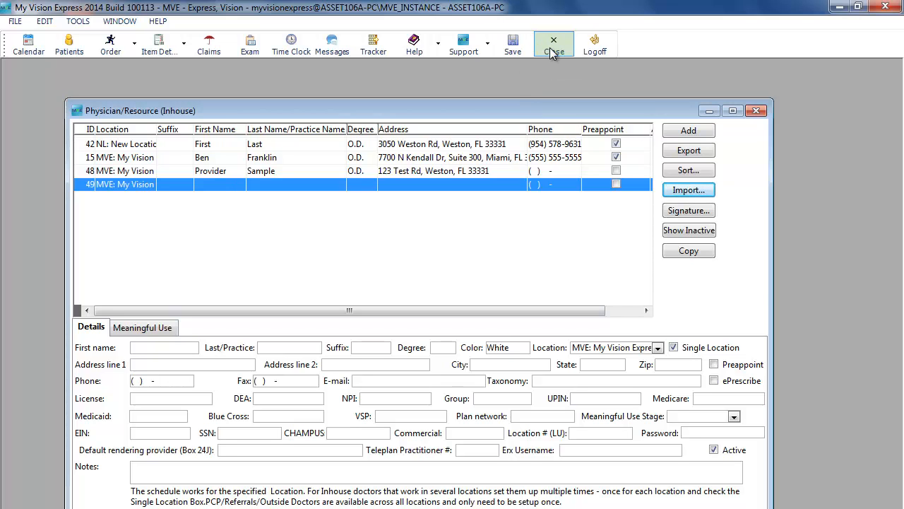
{"action": "left_click", "coordinate": [416, 230]}
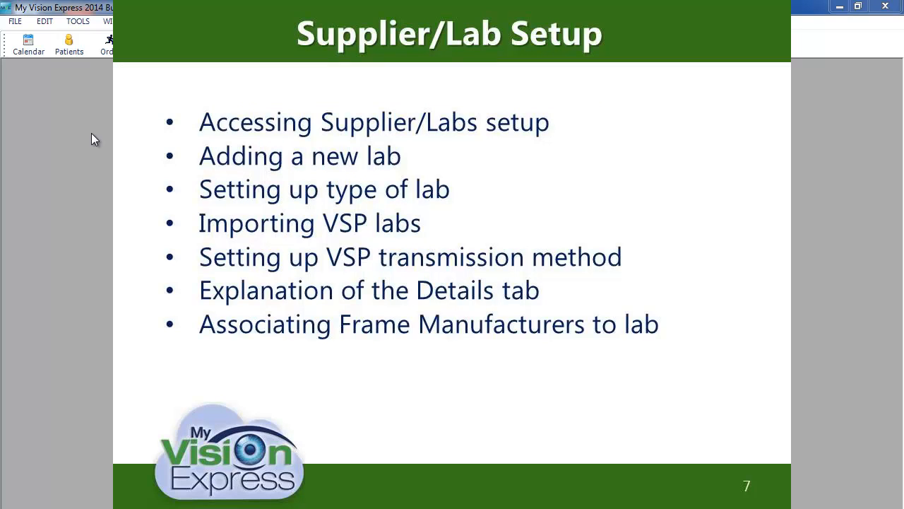
Open the Supplier/Lab setup window
{"action": "left_click", "coordinate": [13, 21]}
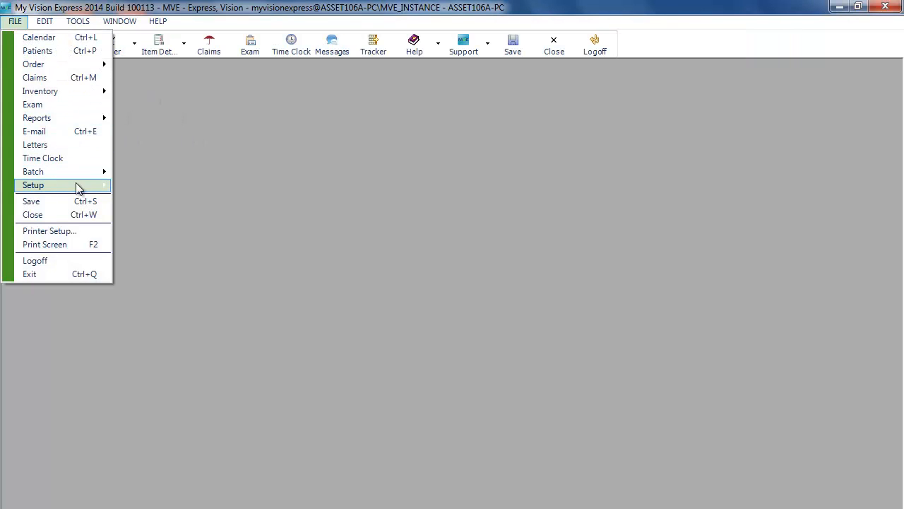
{"action": "mouse_move", "coordinate": [77, 188]}
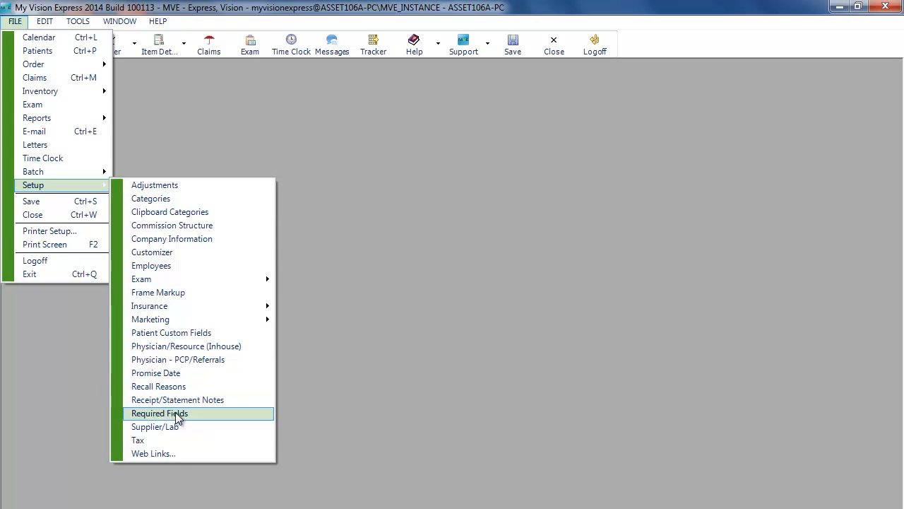
{"action": "left_click", "coordinate": [182, 426]}
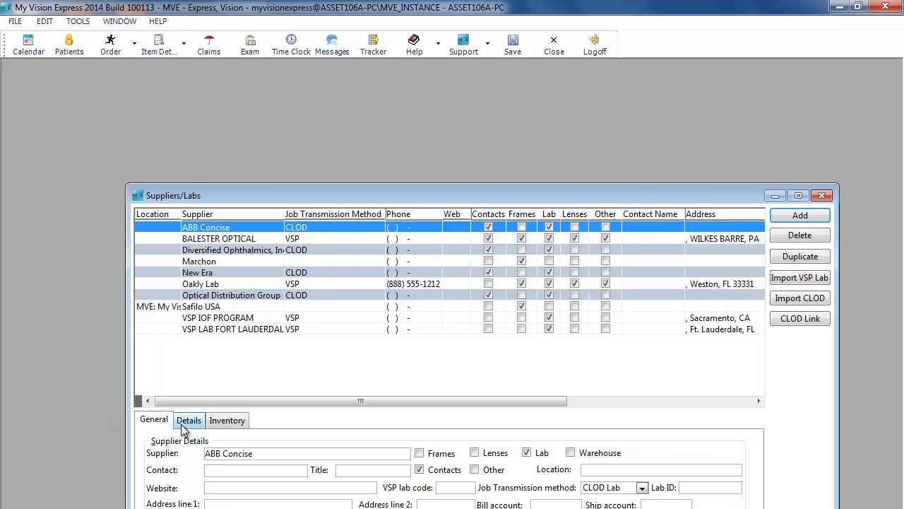
Refresh the VSP lab list and import CARL ZEISS VISION FLORIDA ZEISS/ VSP LAB TAMPA BAY as a supplier
{"action": "left_click_drag", "start_coordinate": [544, 191], "coordinate": [527, 92]}
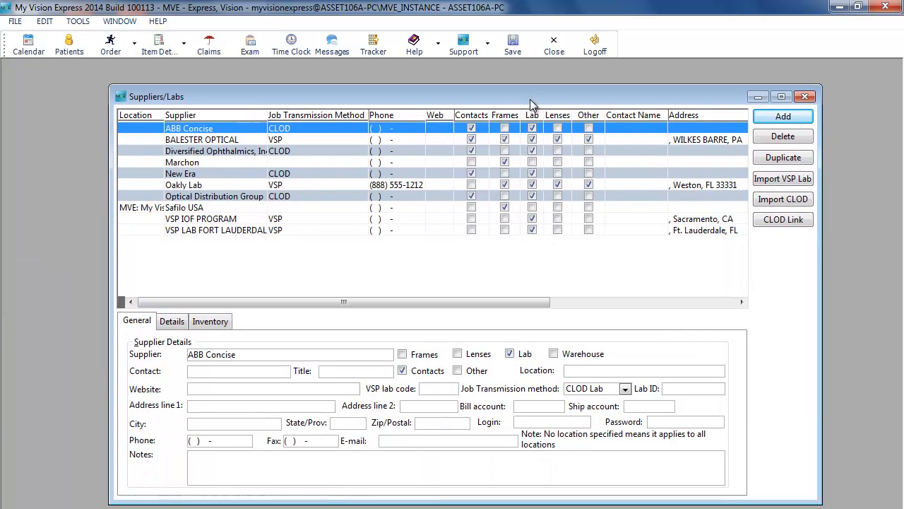
{"action": "left_click", "coordinate": [799, 182]}
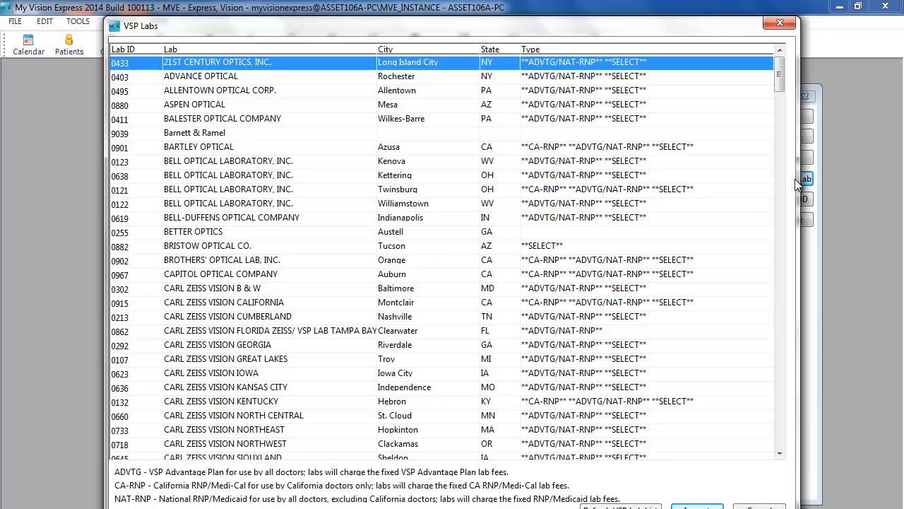
{"action": "left_click", "coordinate": [632, 506]}
{"action": "left_click", "coordinate": [456, 232]}
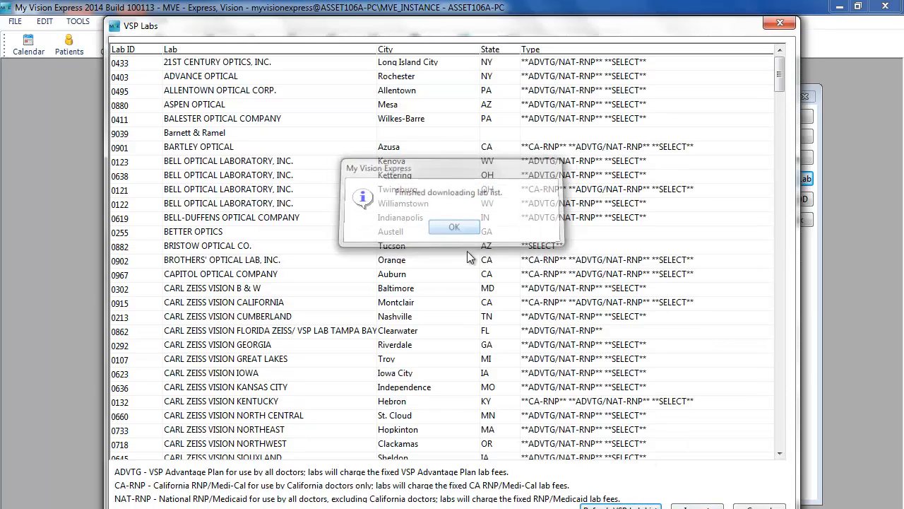
{"action": "left_click", "coordinate": [453, 333]}
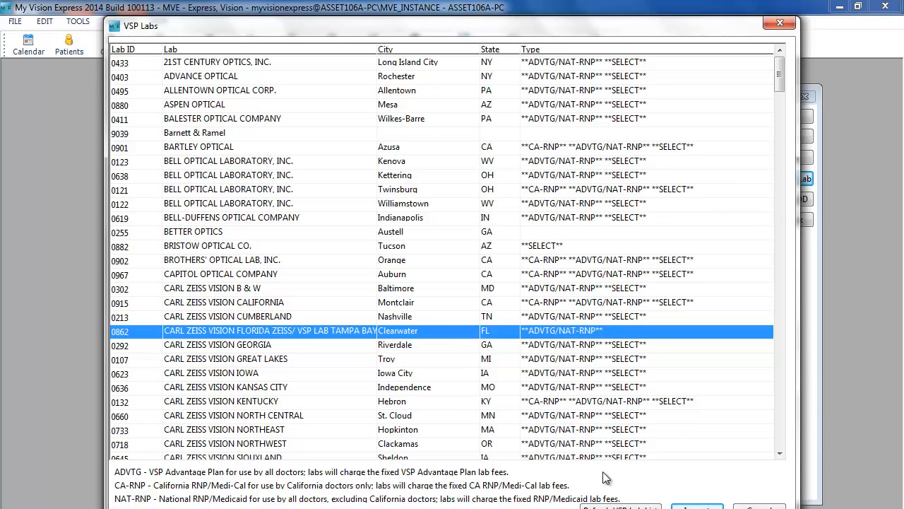
{"action": "left_click", "coordinate": [696, 506]}
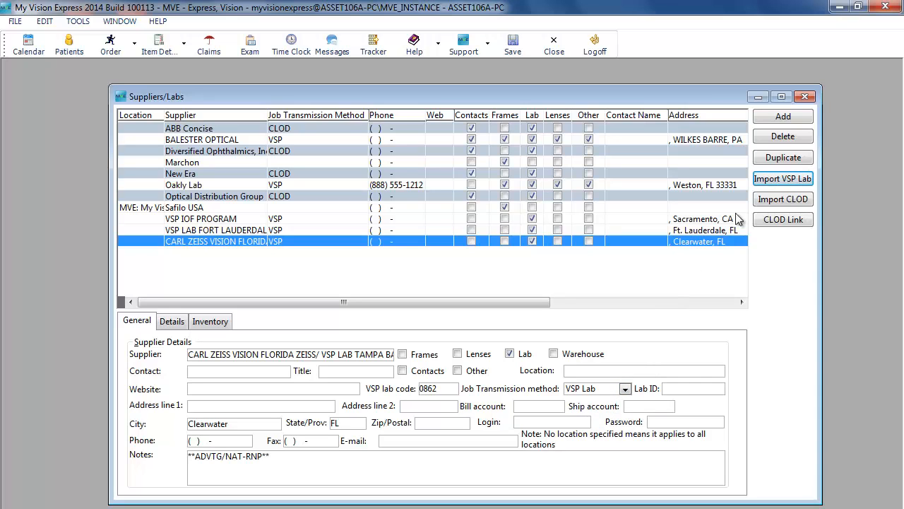
Add a new supplier record marked as a Lab with the Job Transmission method set to VSP Lab
{"action": "left_click", "coordinate": [806, 120]}
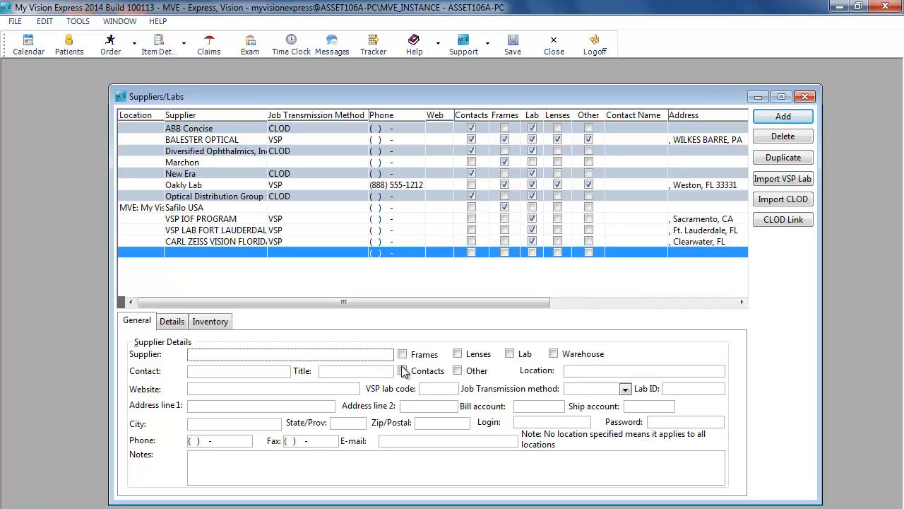
{"action": "left_click", "coordinate": [509, 354]}
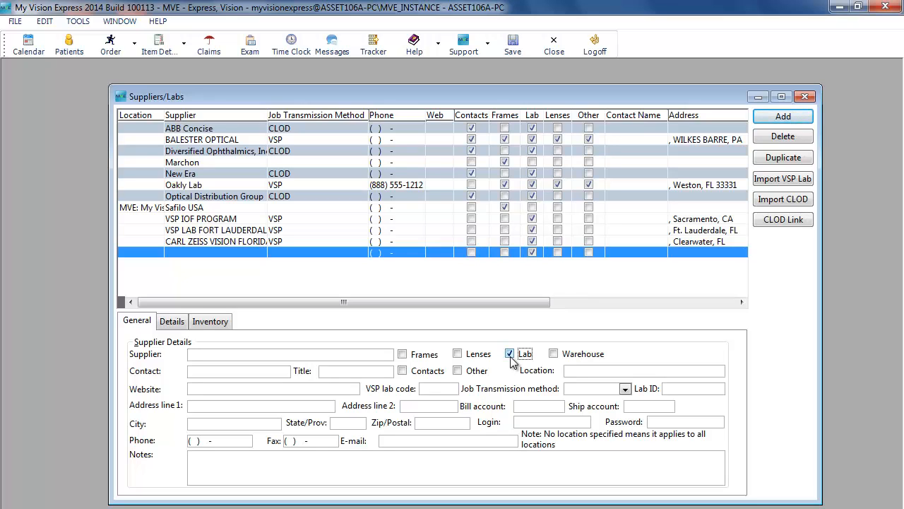
{"action": "left_click", "coordinate": [602, 391]}
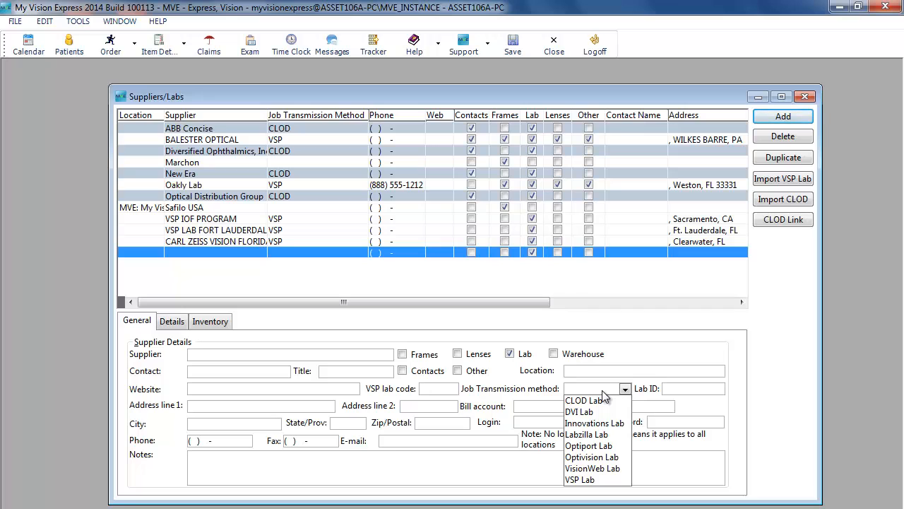
{"action": "left_click", "coordinate": [590, 480]}
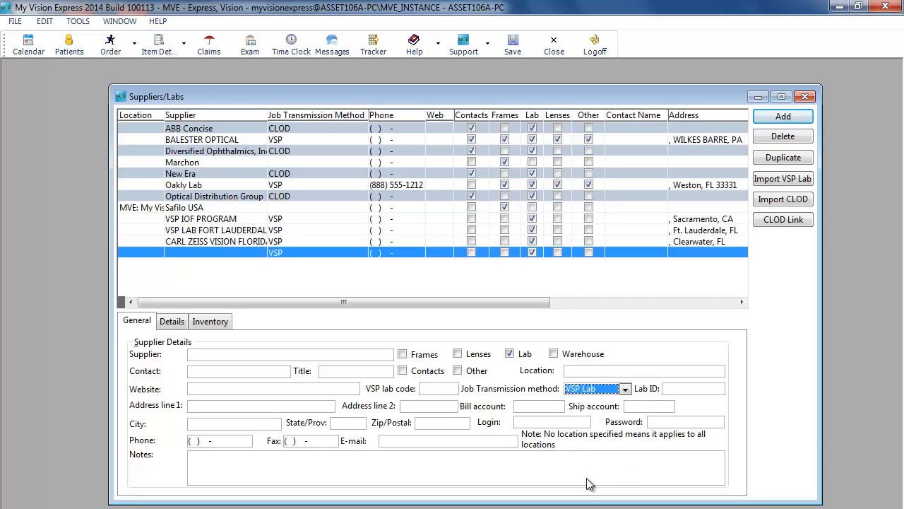
{"action": "left_click", "coordinate": [452, 390]}
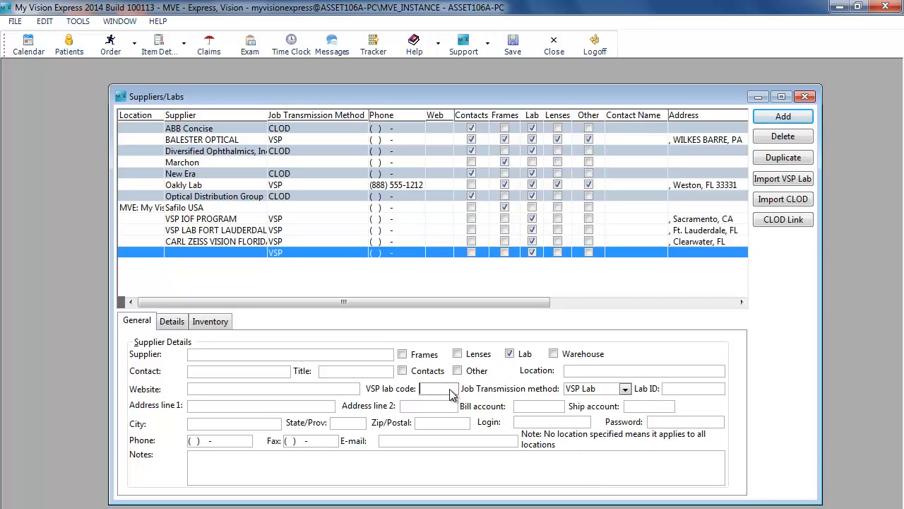
Change the new lab's Job Transmission method to Labzilla Lab and check the Lab ID field's hint
{"action": "left_click", "coordinate": [602, 390]}
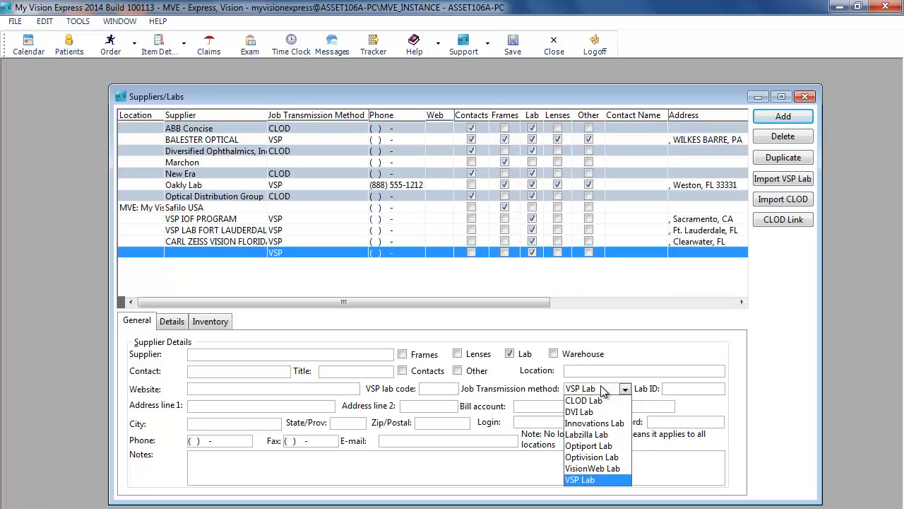
{"action": "left_click", "coordinate": [585, 434]}
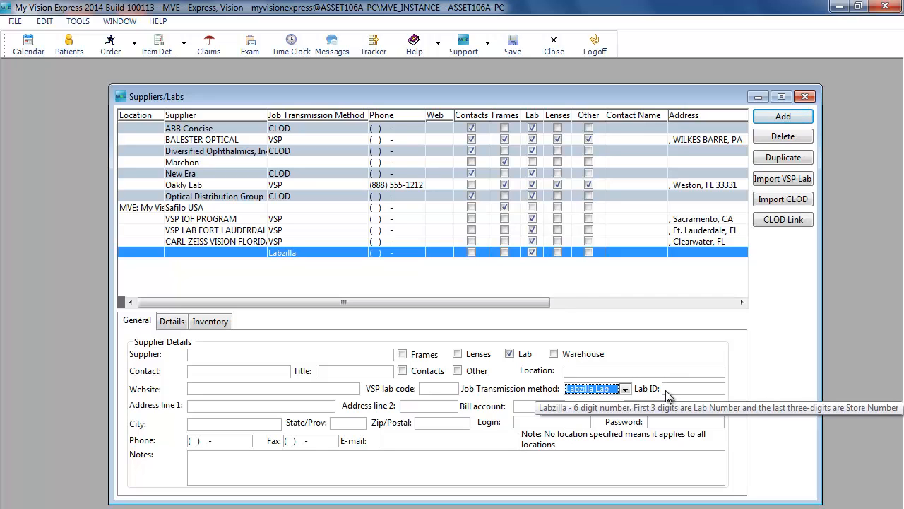
{"action": "left_click", "coordinate": [665, 390]}
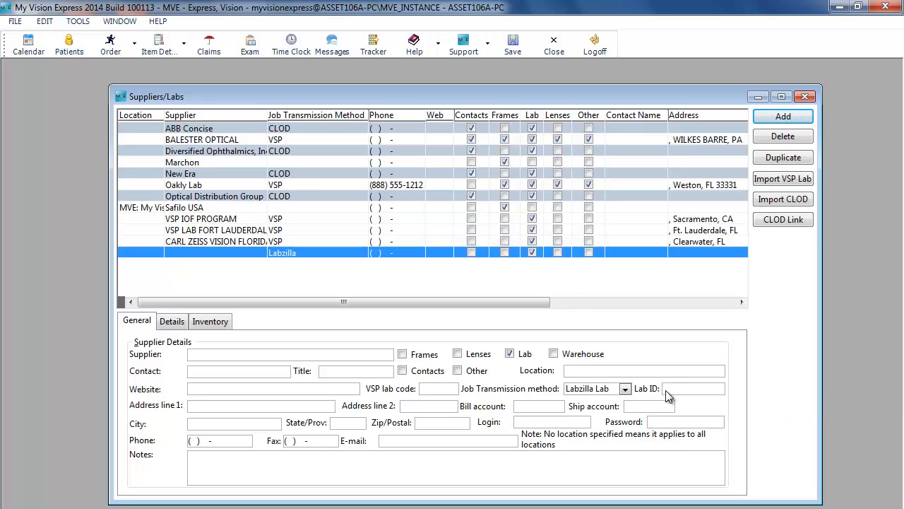
Change the Job Transmission method to VisionWeb Lab and go through the bill account, ship account, login and password fields
{"action": "left_click", "coordinate": [626, 389]}
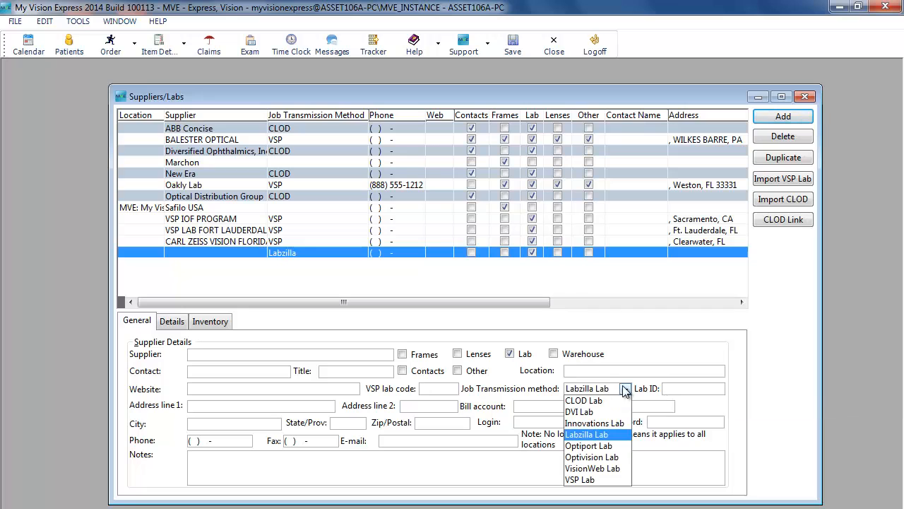
{"action": "left_click", "coordinate": [590, 469]}
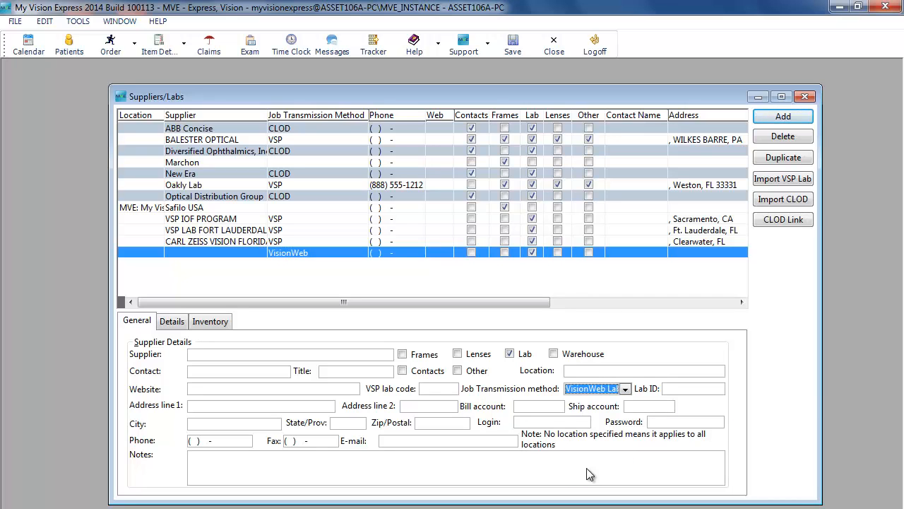
{"action": "left_click", "coordinate": [549, 407]}
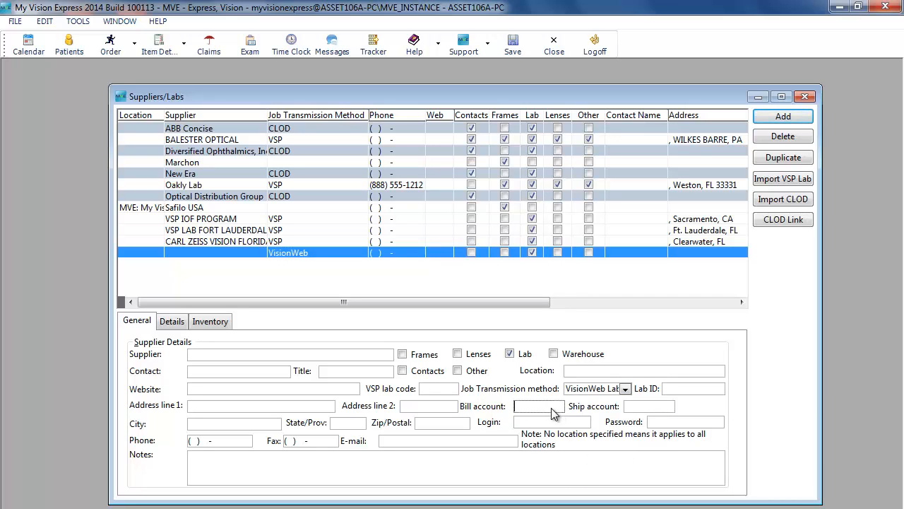
{"action": "left_click", "coordinate": [629, 407]}
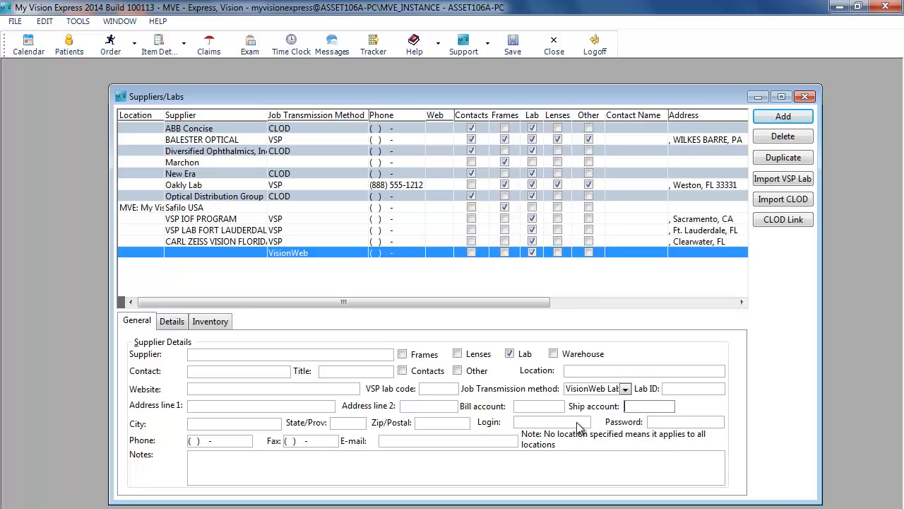
{"action": "left_click", "coordinate": [578, 424]}
{"action": "left_click", "coordinate": [656, 424]}
Change the Job Transmission method to Optivision Lab and select the E-mail field
{"action": "left_click", "coordinate": [625, 391]}
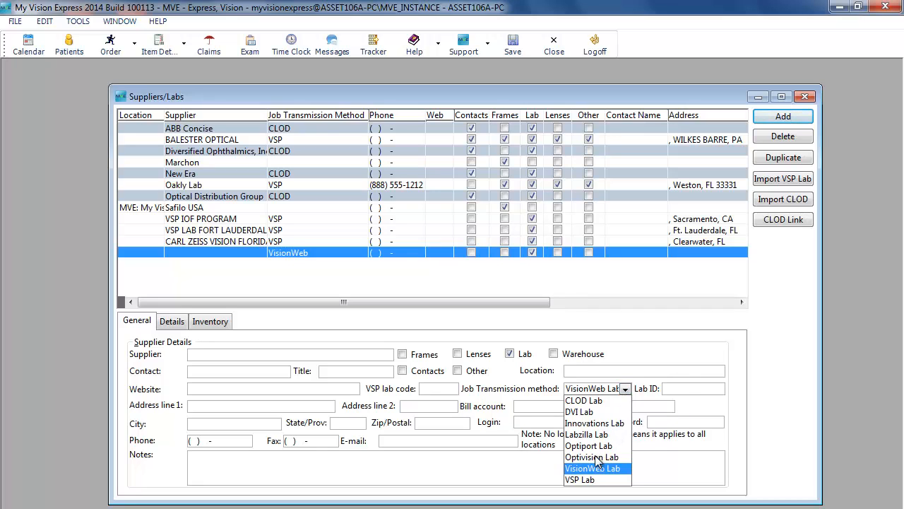
{"action": "left_click", "coordinate": [597, 463]}
{"action": "left_click", "coordinate": [502, 442]}
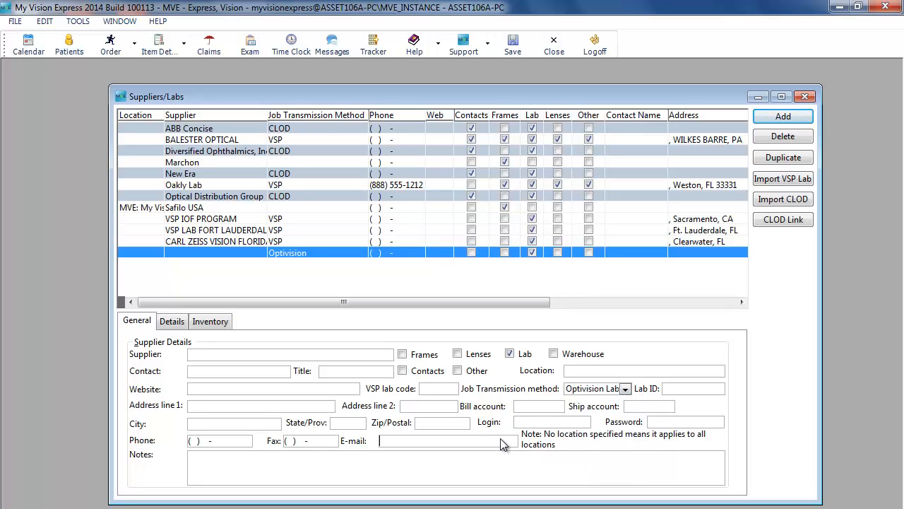
Change the Job Transmission method to DVI Lab and select the Login and Lab ID fields
{"action": "left_click", "coordinate": [593, 390]}
{"action": "left_click", "coordinate": [586, 412]}
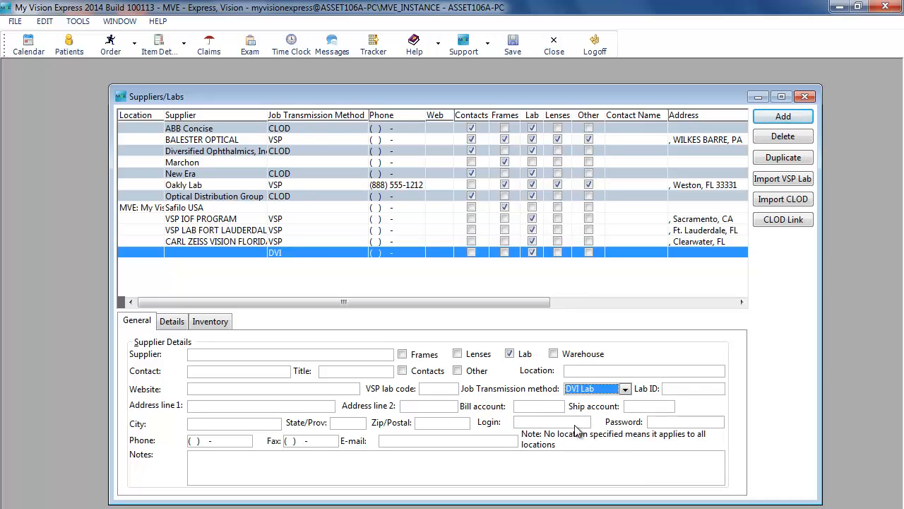
{"action": "left_click", "coordinate": [537, 423]}
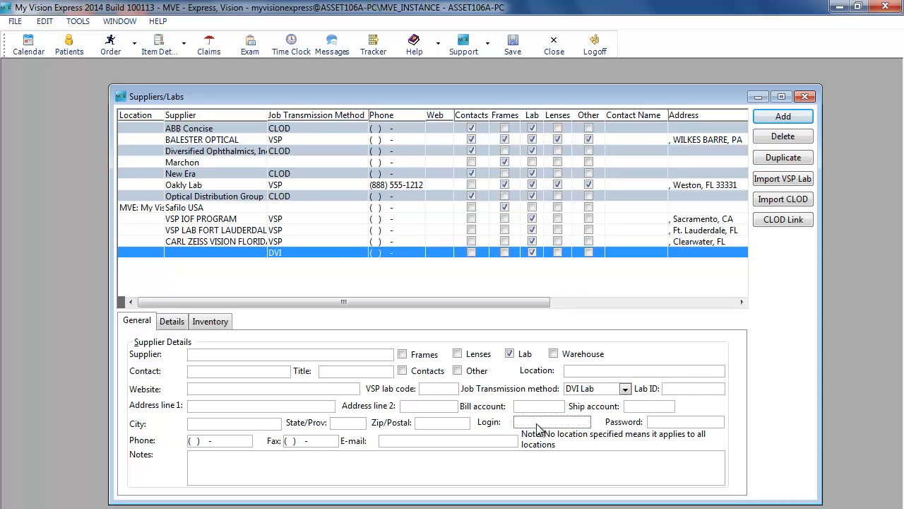
{"action": "left_click", "coordinate": [673, 391]}
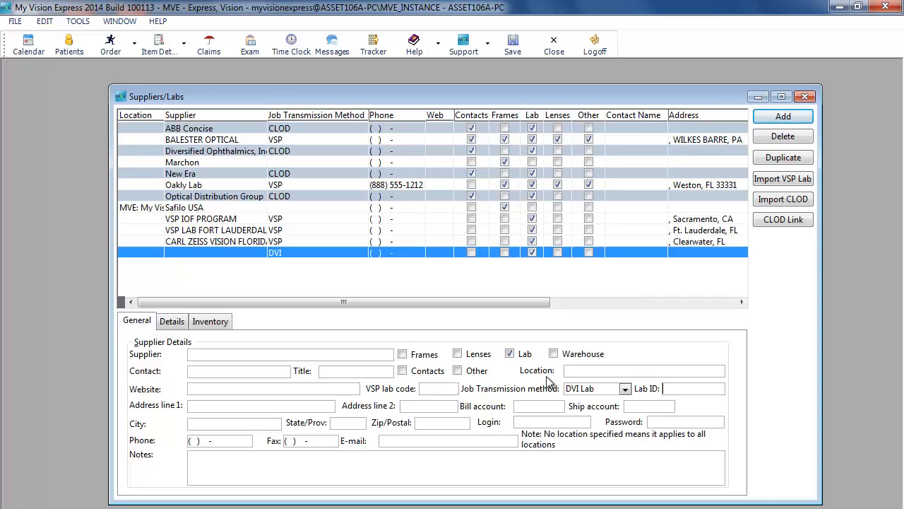
Review the Location options and the Details tab columns for the new lab
{"action": "left_click", "coordinate": [583, 371]}
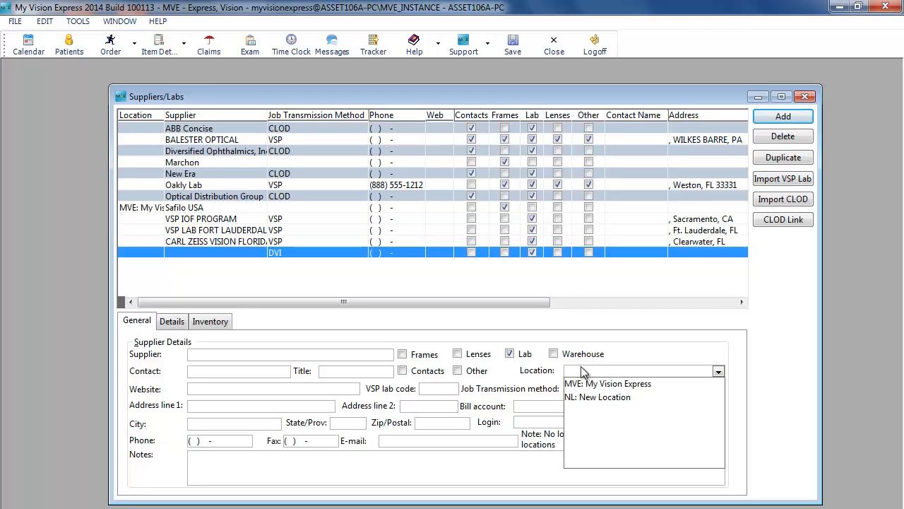
{"action": "left_click", "coordinate": [657, 357]}
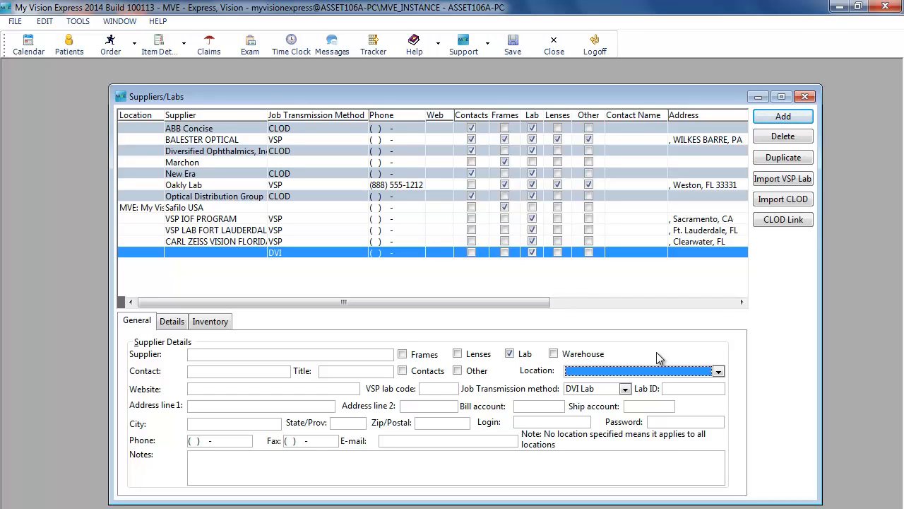
{"action": "left_click", "coordinate": [176, 323]}
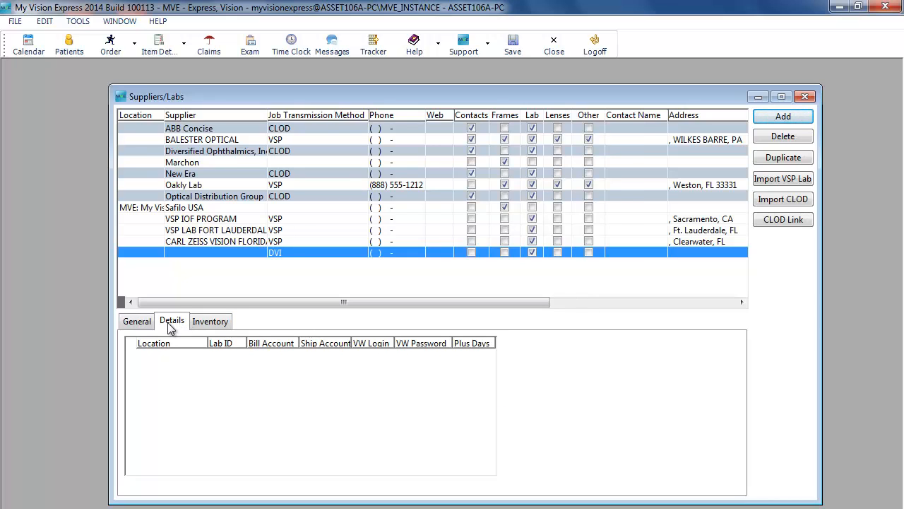
{"action": "left_click", "coordinate": [138, 322]}
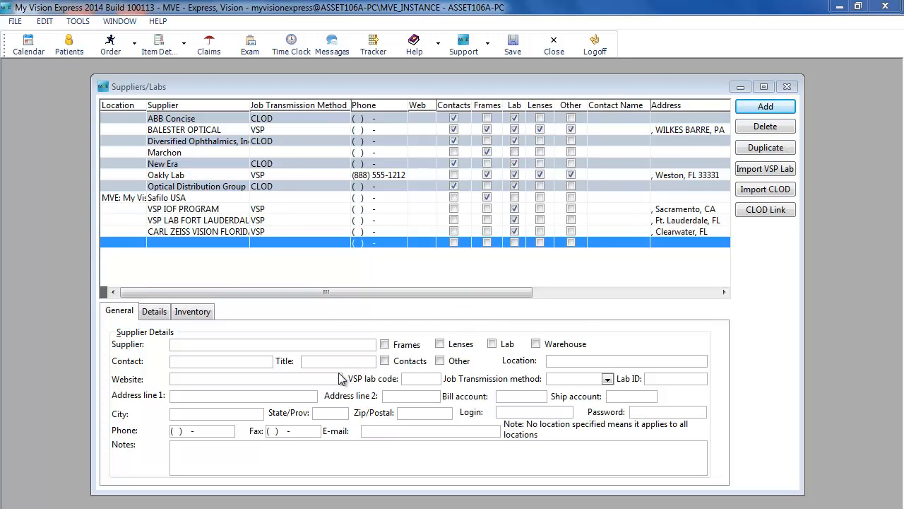
Mark the new supplier for Frames, associate Marchon, Oakley and Safilo USA frame manufacturers, and close the Suppliers/Labs window
{"action": "left_click", "coordinate": [386, 345]}
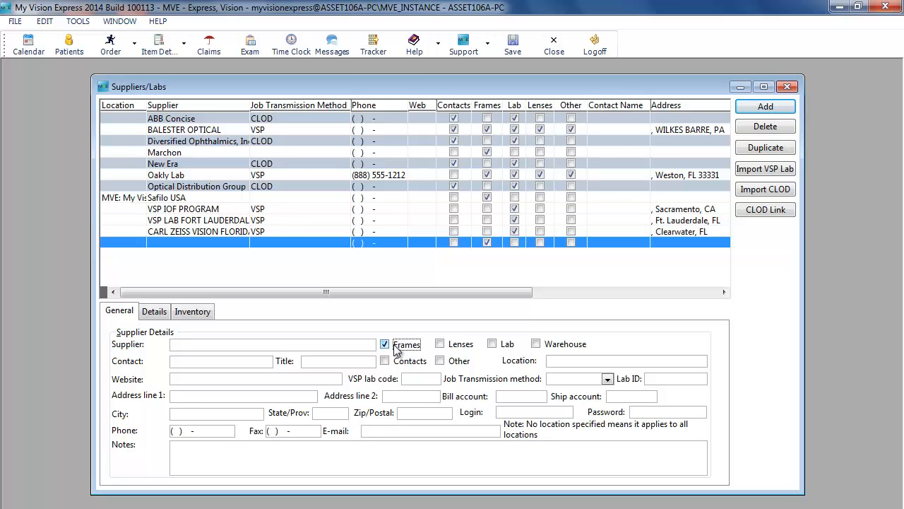
{"action": "left_click", "coordinate": [209, 312]}
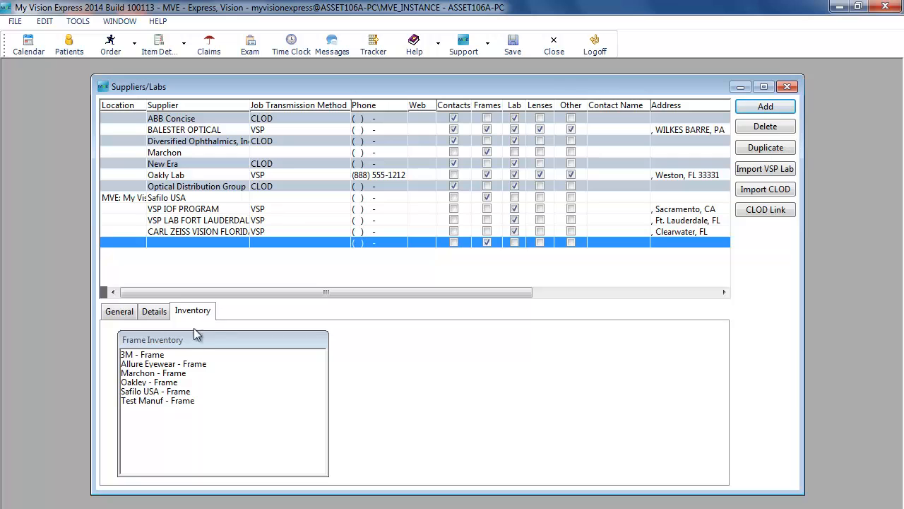
{"action": "left_click", "coordinate": [162, 373]}
{"action": "left_click", "coordinate": [151, 385], "text": "ctrl"}
{"action": "left_click", "coordinate": [150, 392], "text": "ctrl"}
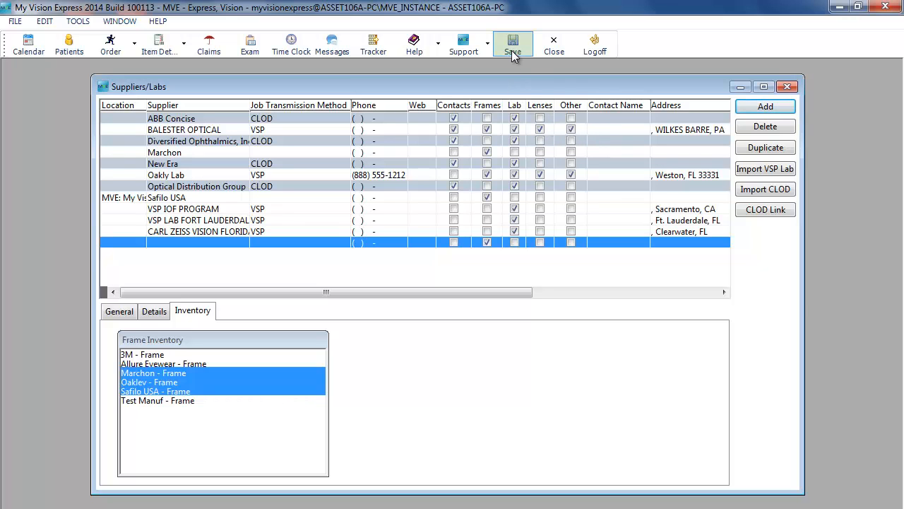
{"action": "left_click", "coordinate": [554, 50]}
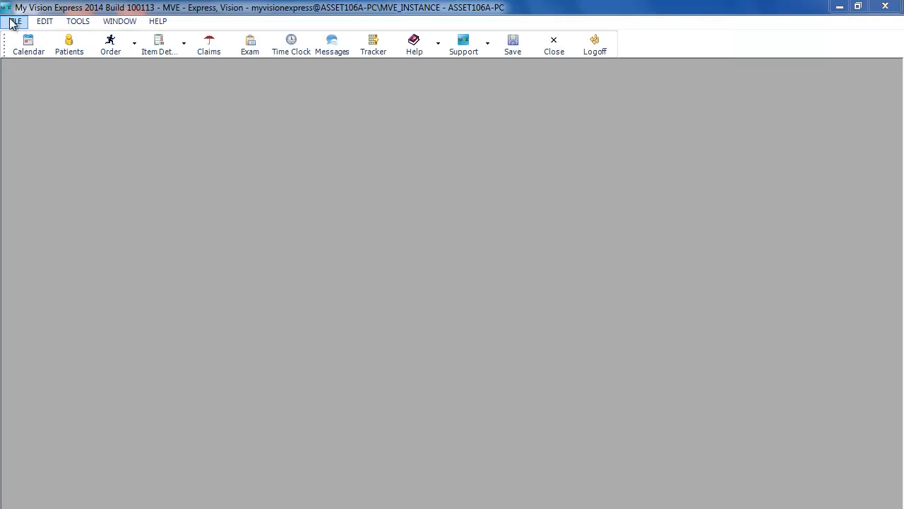
Open the insurance Procedure Codes setup and import all VSP option codes
{"action": "left_click", "coordinate": [14, 22]}
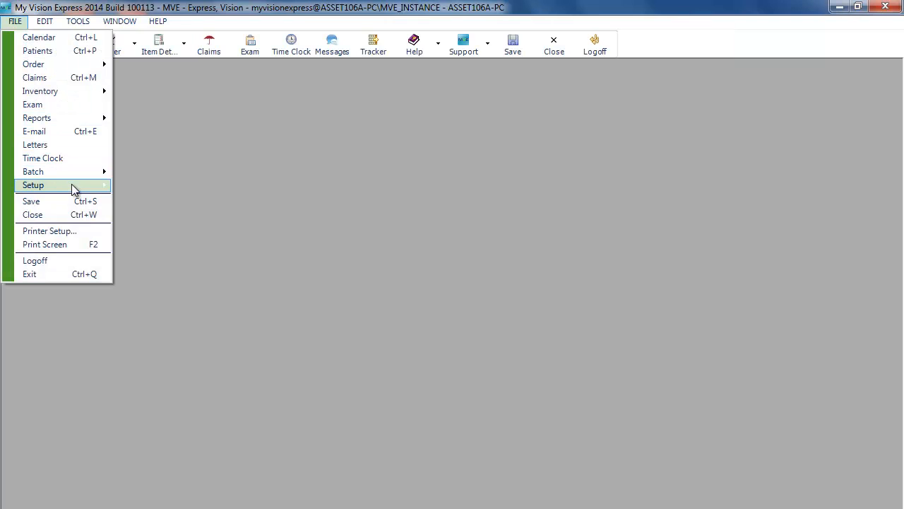
{"action": "mouse_move", "coordinate": [73, 188]}
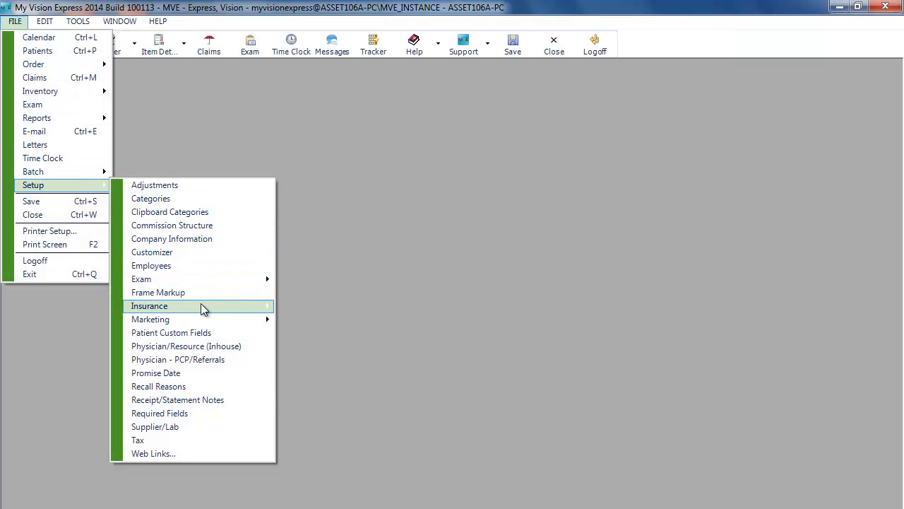
{"action": "mouse_move", "coordinate": [205, 308]}
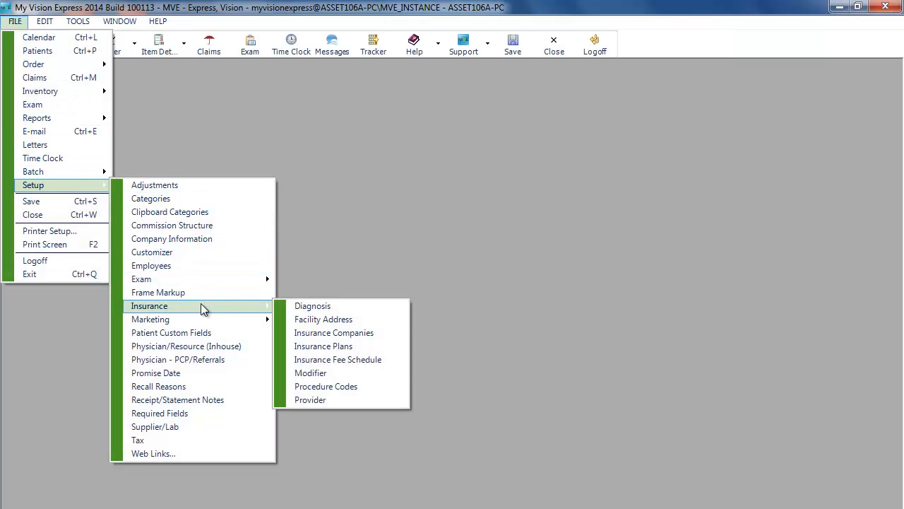
{"action": "left_click", "coordinate": [337, 388]}
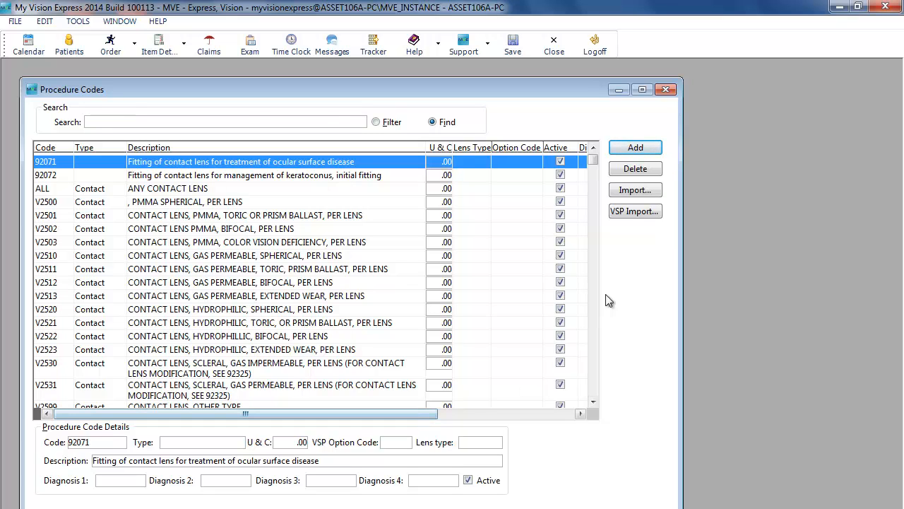
{"action": "left_click", "coordinate": [652, 216]}
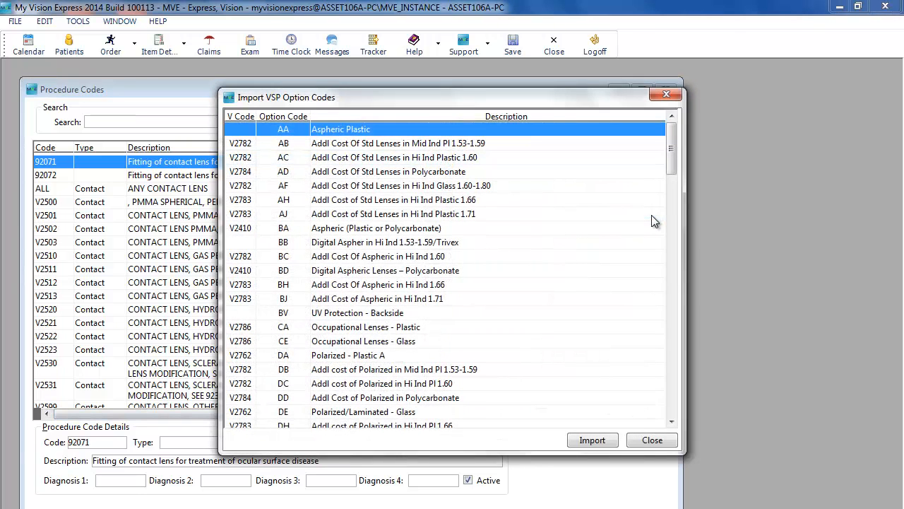
{"action": "left_click", "coordinate": [460, 172]}
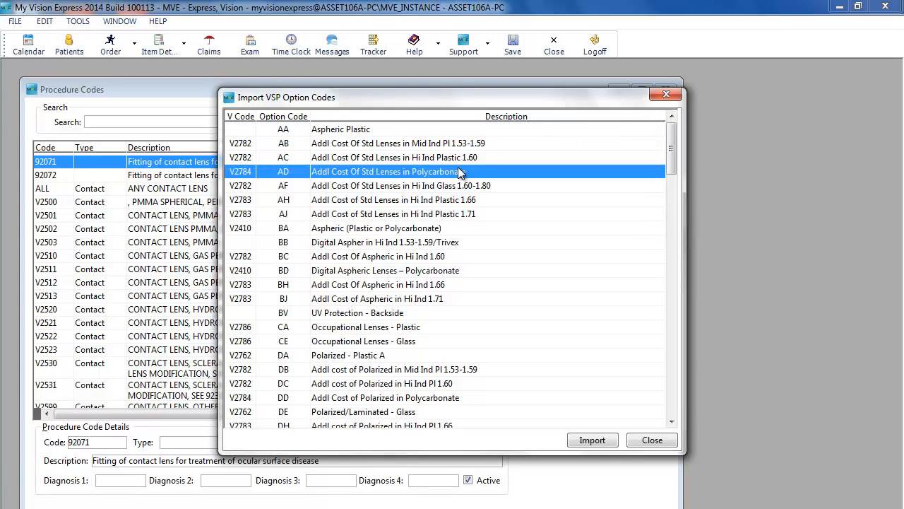
{"action": "key", "text": "ctrl+a"}
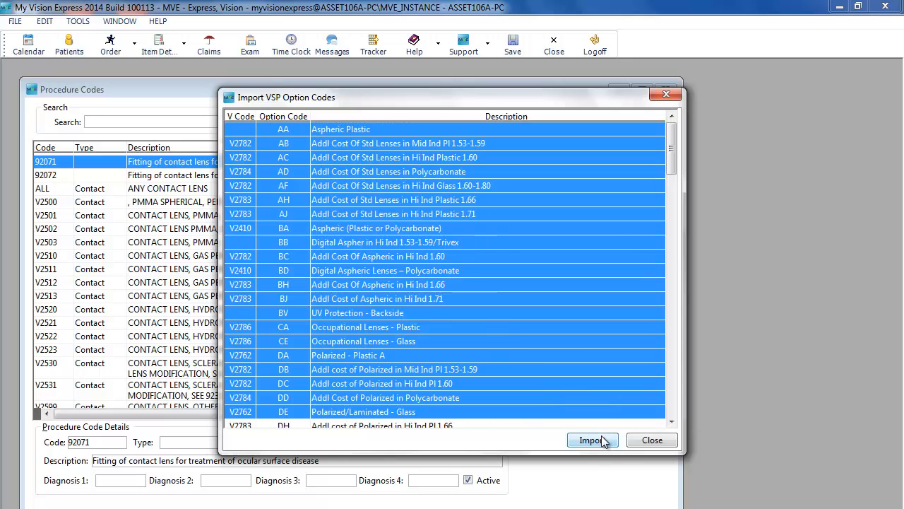
{"action": "left_click", "coordinate": [664, 444]}
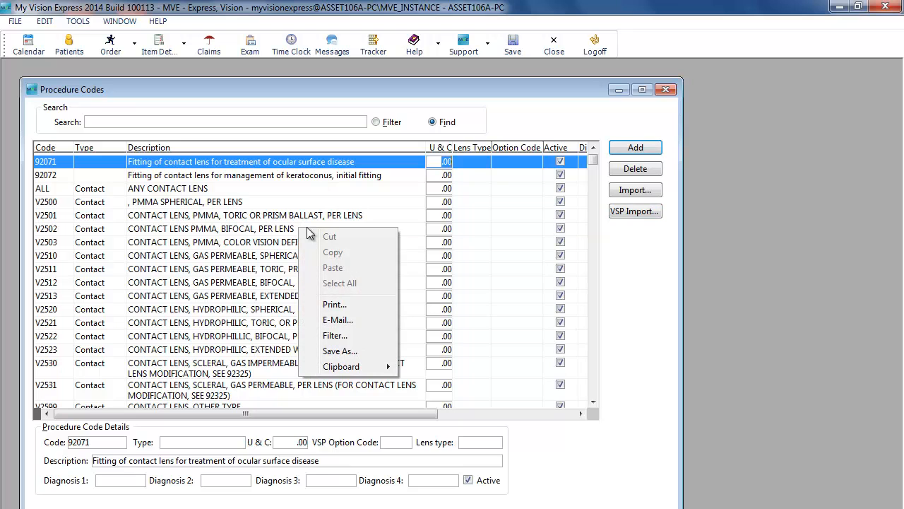
Filter the procedure code list to show only Spectacle type codes
{"action": "left_click", "coordinate": [346, 335]}
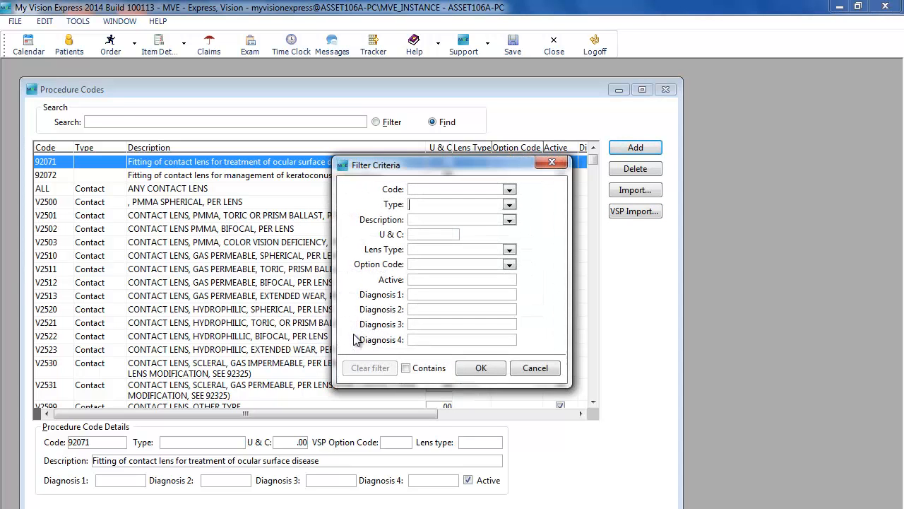
{"action": "left_click", "coordinate": [509, 204]}
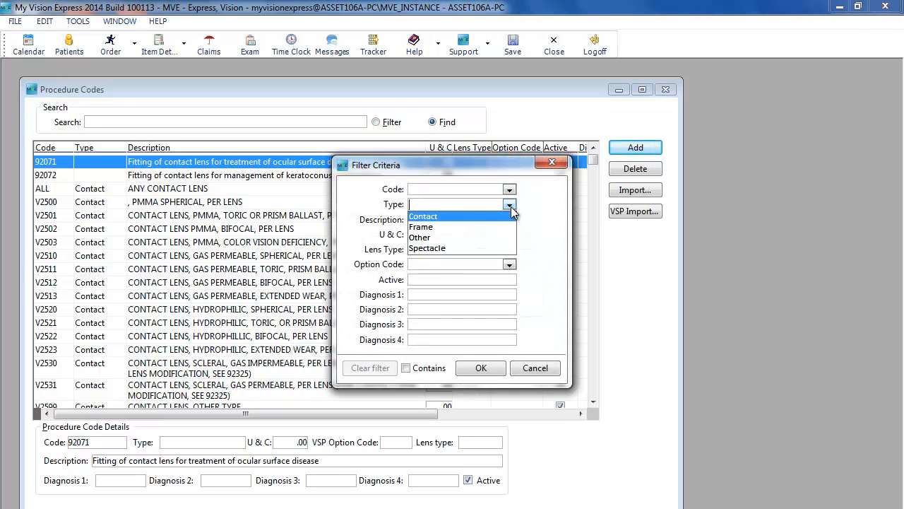
{"action": "left_click", "coordinate": [432, 253]}
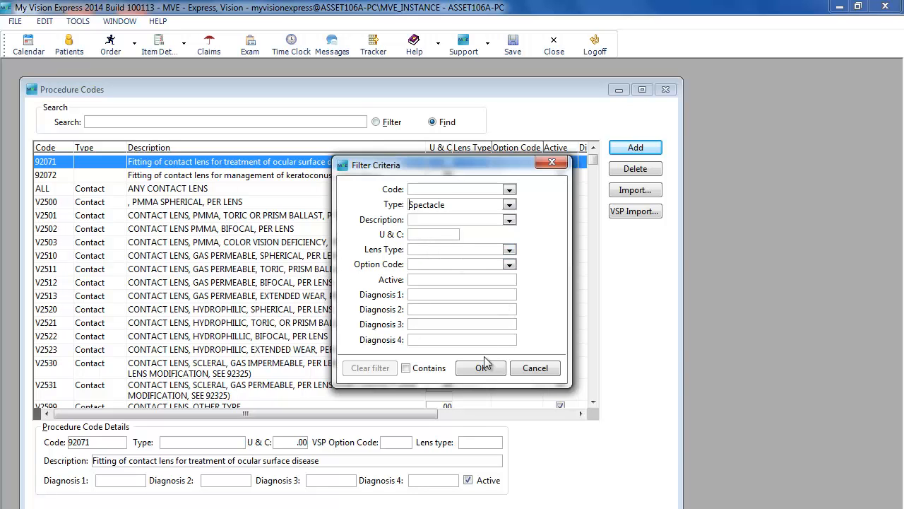
{"action": "left_click", "coordinate": [493, 372]}
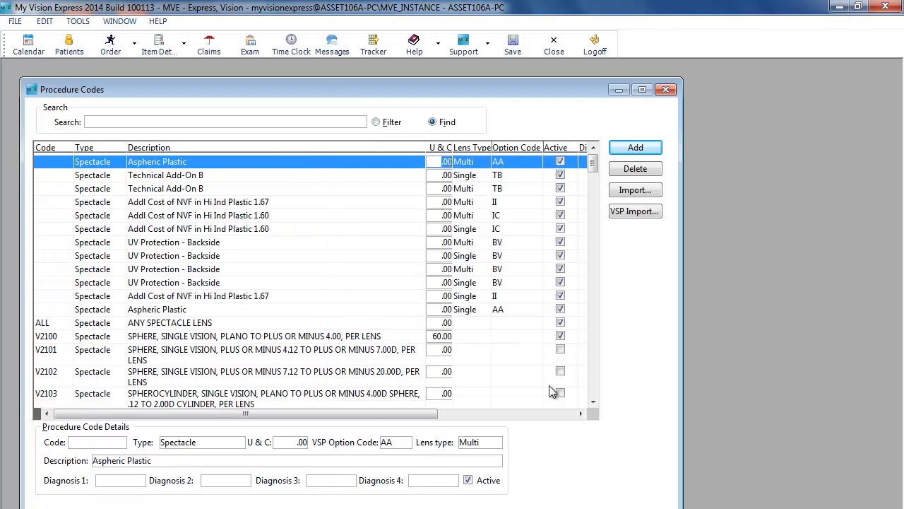
Review the spectacle procedure codes and their U & C fees, such as V2100, V2200 and V2300
{"action": "scroll", "coordinate": [466, 342], "scroll_direction": "down", "scroll_amount": 3}
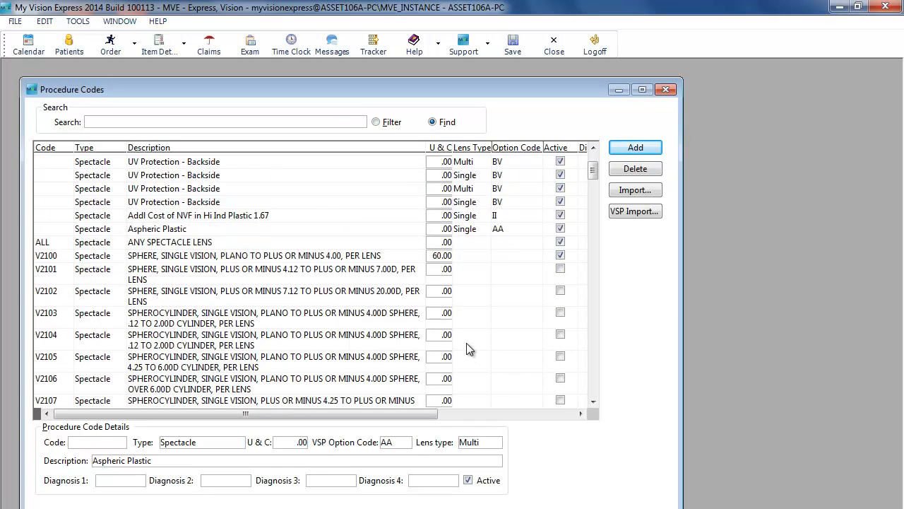
{"action": "scroll", "coordinate": [467, 342], "scroll_direction": "down", "scroll_amount": 1}
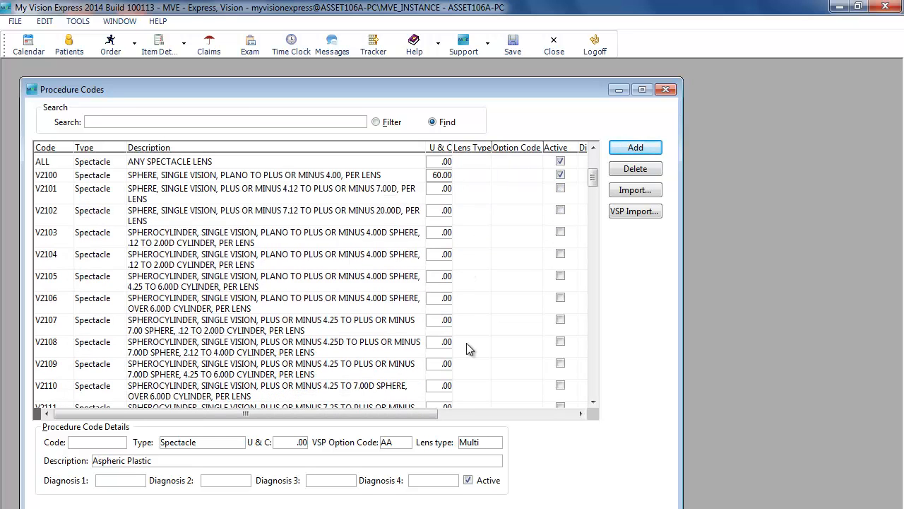
{"action": "left_click", "coordinate": [436, 178]}
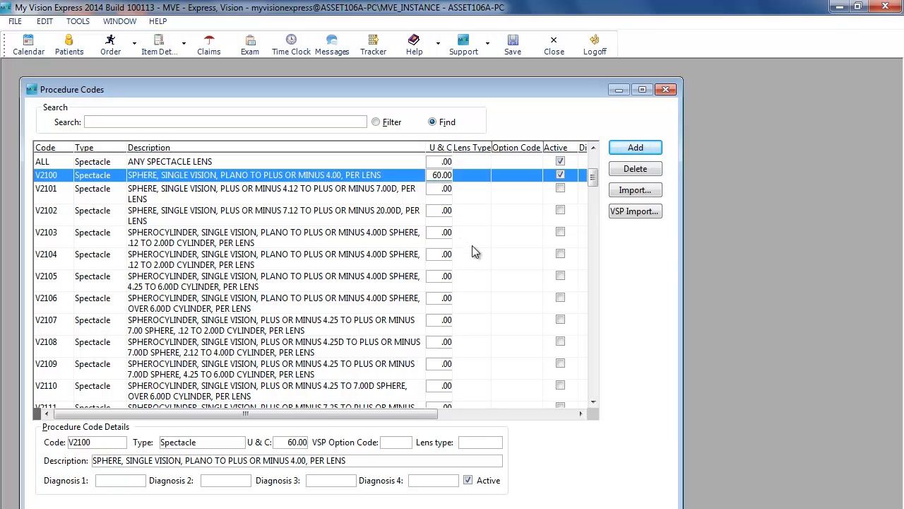
{"action": "scroll", "coordinate": [473, 249], "scroll_direction": "down", "scroll_amount": 5}
{"action": "left_click", "coordinate": [435, 265]}
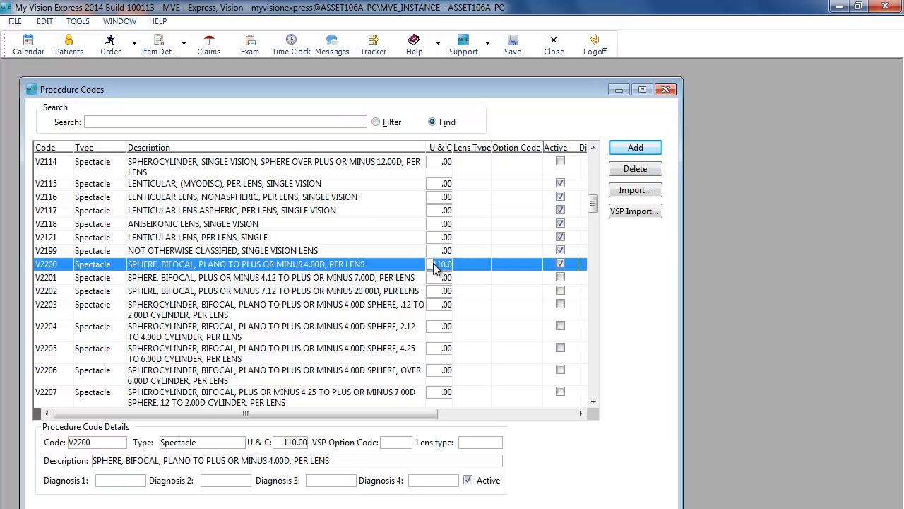
{"action": "scroll", "coordinate": [442, 282], "scroll_direction": "down", "scroll_amount": 6}
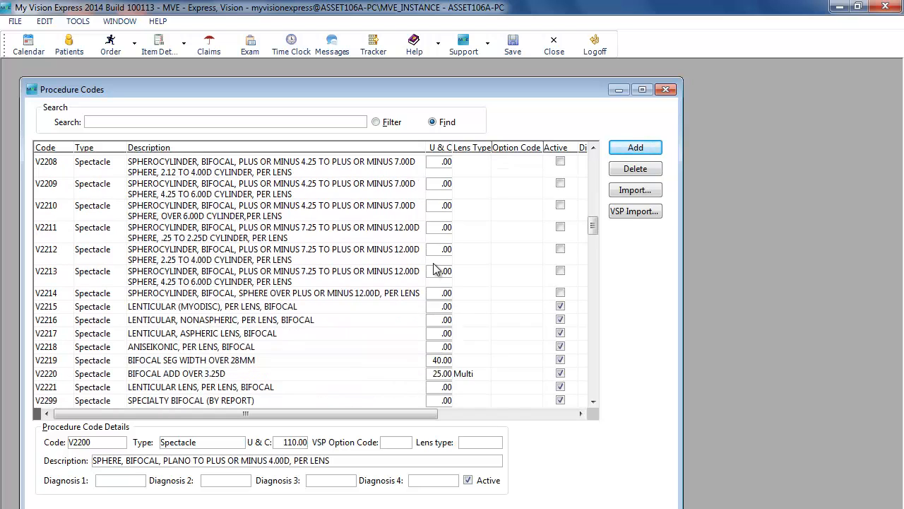
{"action": "scroll", "coordinate": [447, 306], "scroll_direction": "down", "scroll_amount": 1}
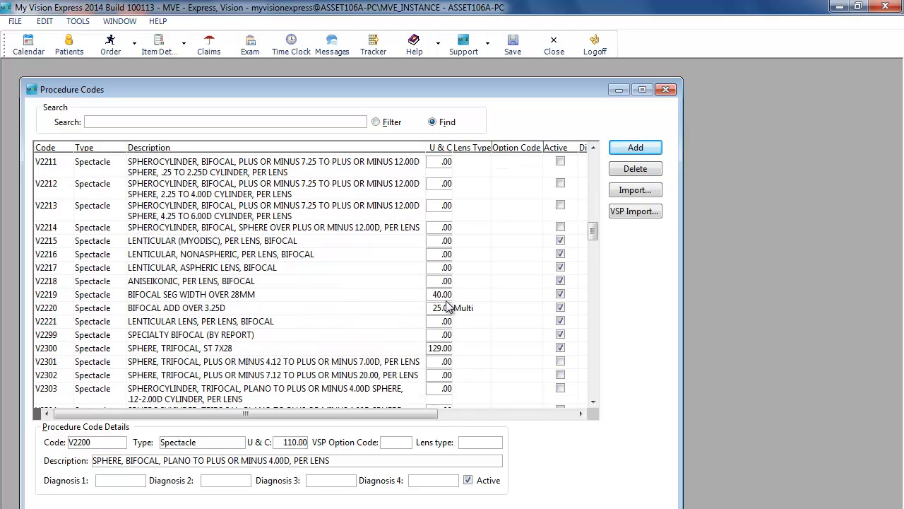
{"action": "left_click", "coordinate": [435, 347]}
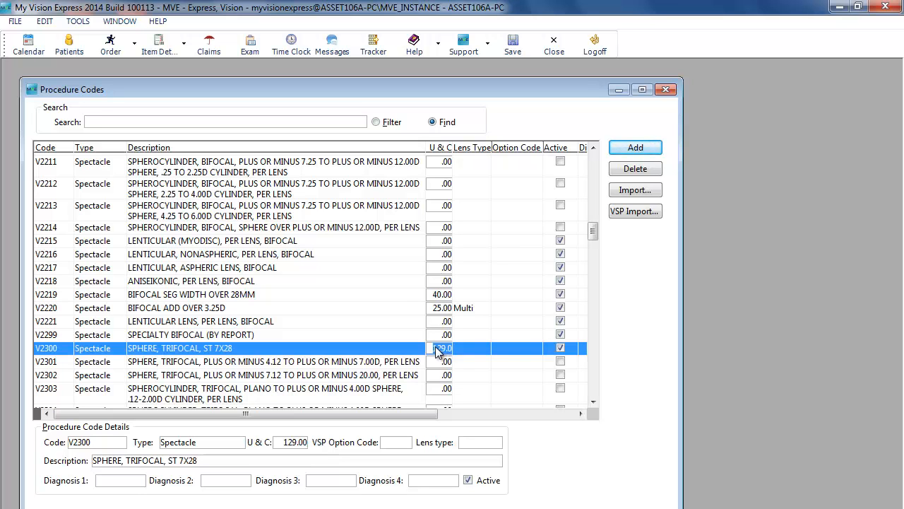
{"action": "scroll", "coordinate": [435, 347], "scroll_direction": "down", "scroll_amount": 10}
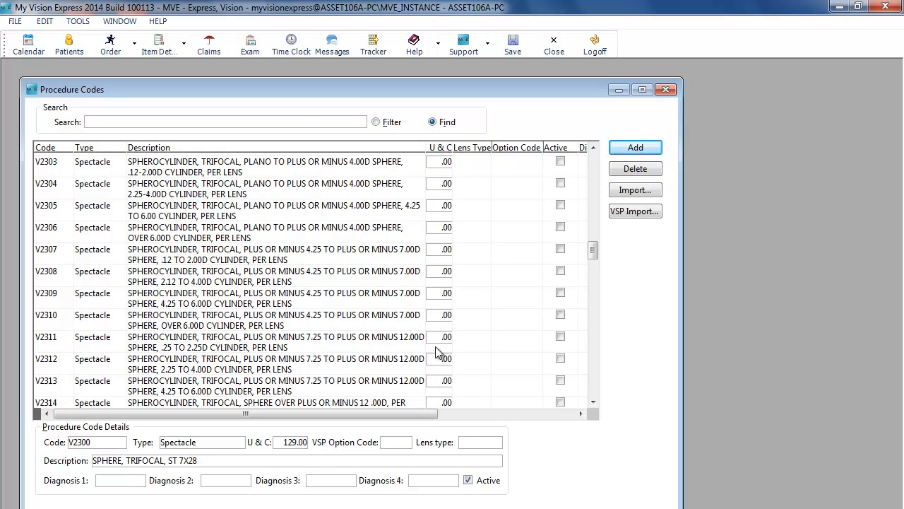
{"action": "scroll", "coordinate": [438, 351], "scroll_direction": "down", "scroll_amount": 1}
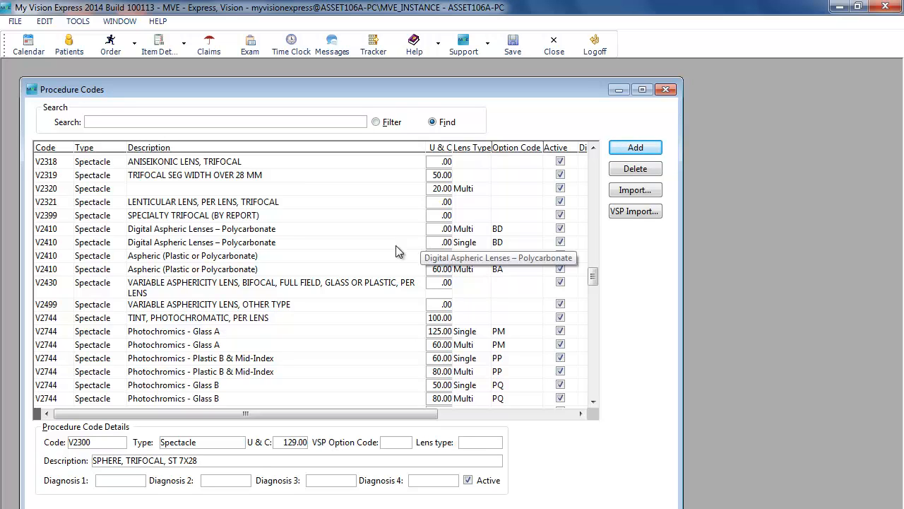
Inspect the lens type options for the V2410 Aspheric (Plastic or Polycarbonate) single-vision code, then close Procedure Codes
{"action": "left_click", "coordinate": [372, 255]}
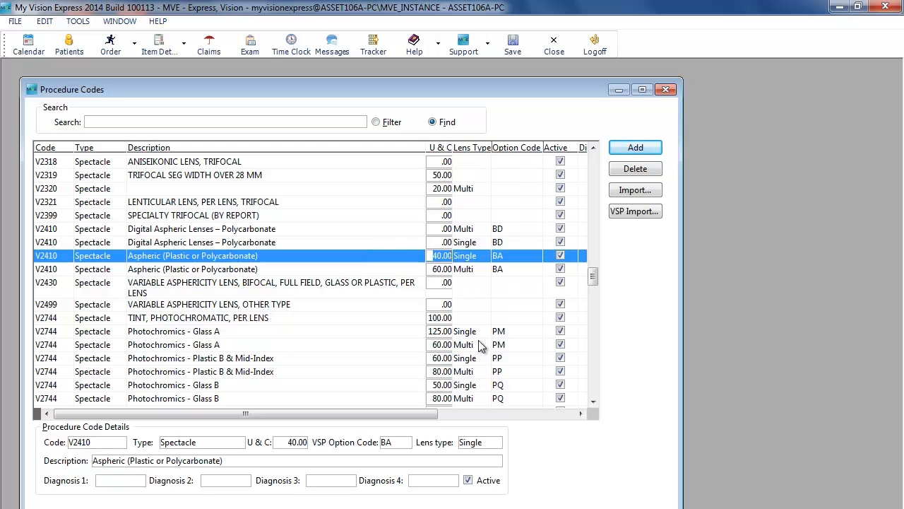
{"action": "left_click", "coordinate": [497, 444]}
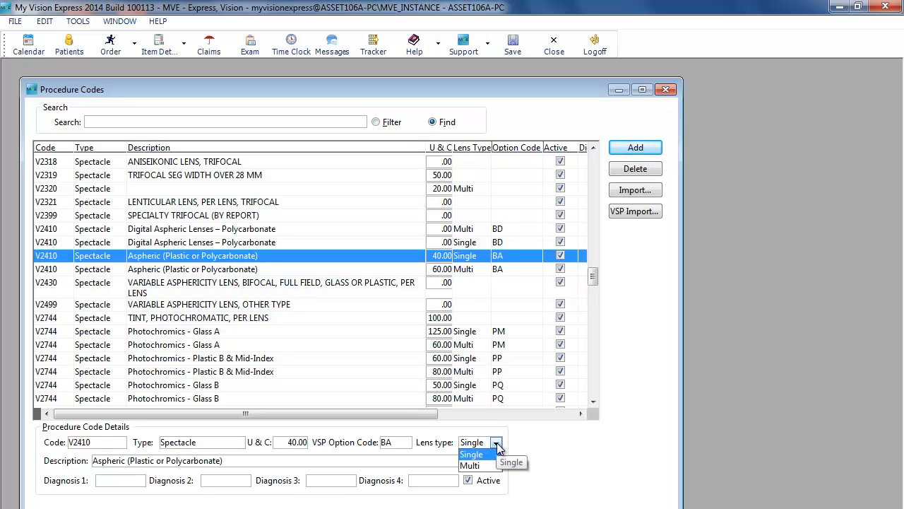
{"action": "left_click", "coordinate": [496, 442]}
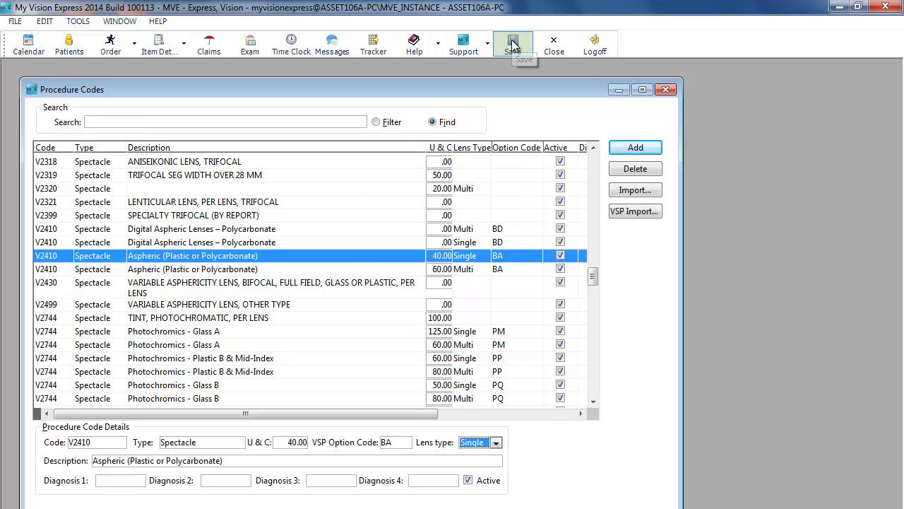
{"action": "left_click", "coordinate": [554, 44]}
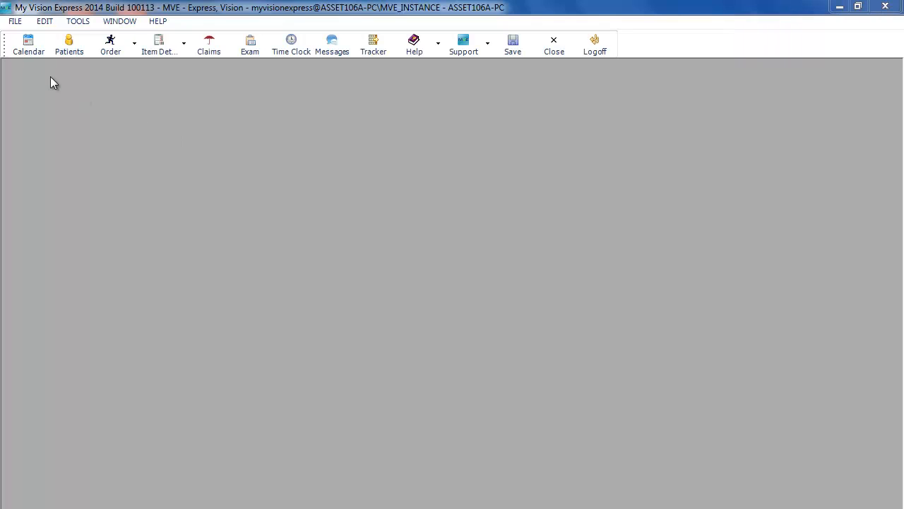
Open VSP Import from the spectacle lens inventory and mark six Autograph III Fixed progressive lenses for import
{"action": "left_click", "coordinate": [15, 21]}
{"action": "mouse_move", "coordinate": [57, 96]}
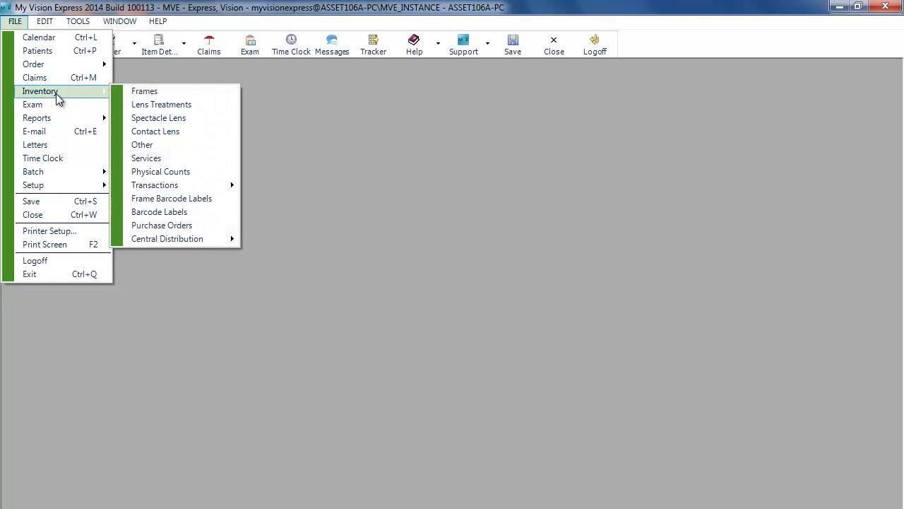
{"action": "left_click", "coordinate": [180, 120]}
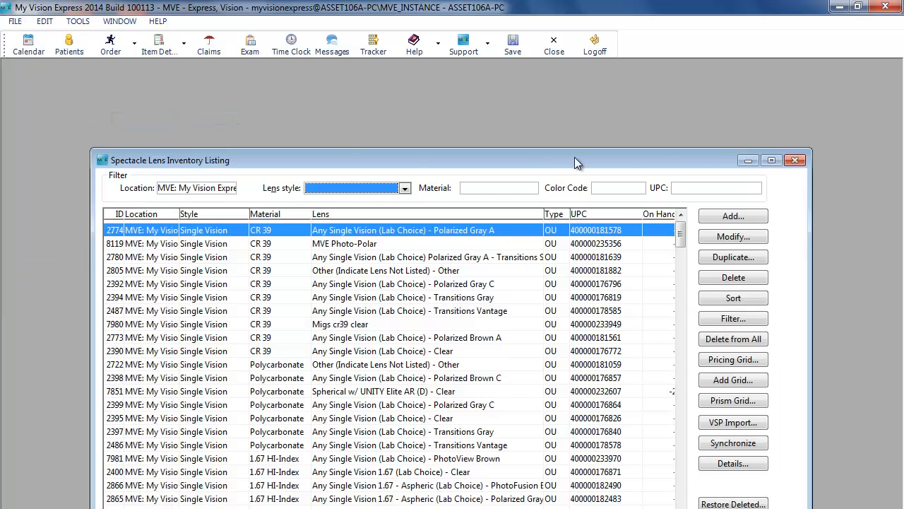
{"action": "left_click", "coordinate": [769, 159]}
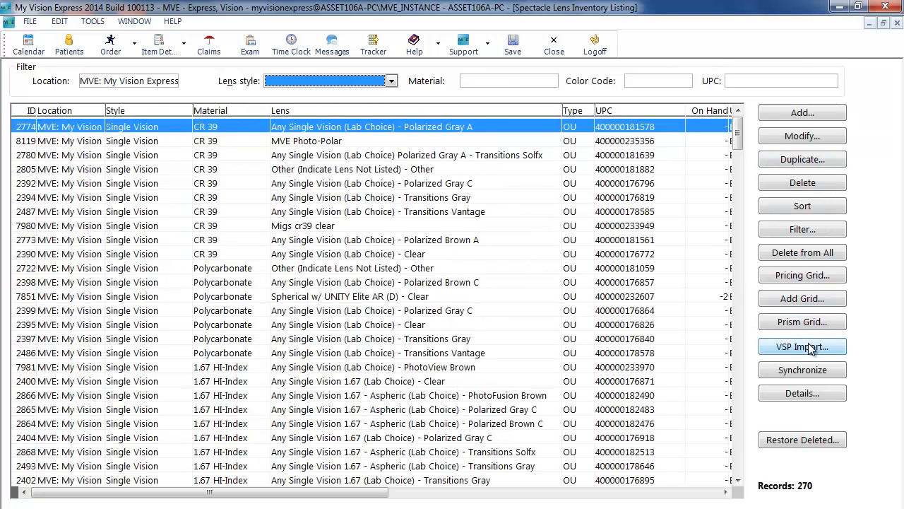
{"action": "left_click", "coordinate": [809, 347]}
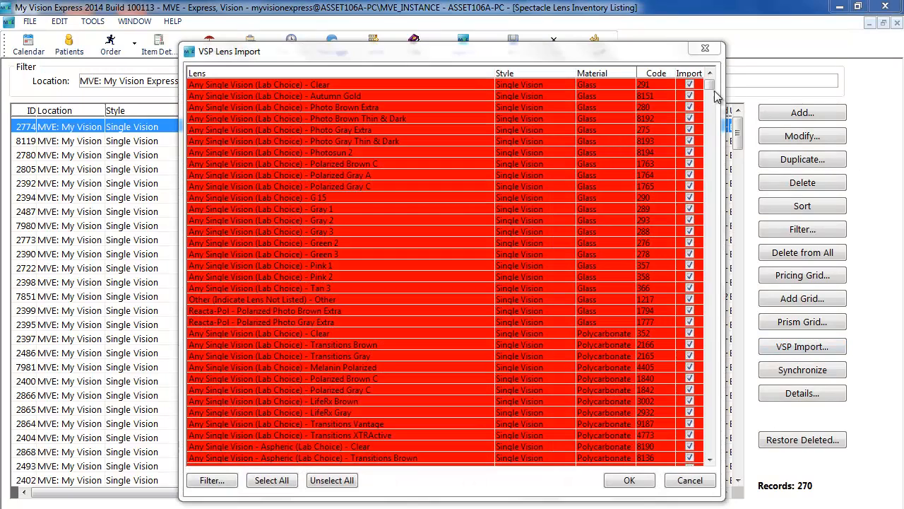
{"action": "left_click_drag", "start_coordinate": [712, 86], "coordinate": [709, 133]}
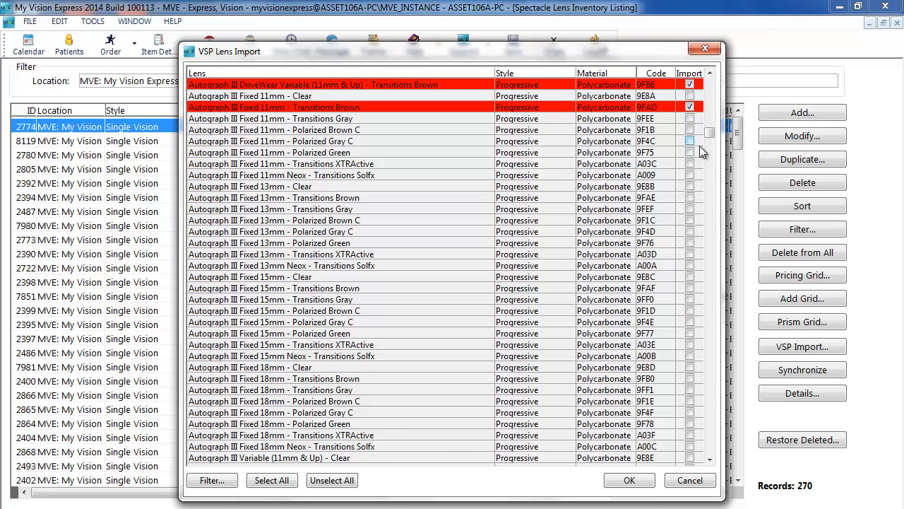
{"action": "left_click", "coordinate": [690, 153]}
{"action": "left_click", "coordinate": [690, 186]}
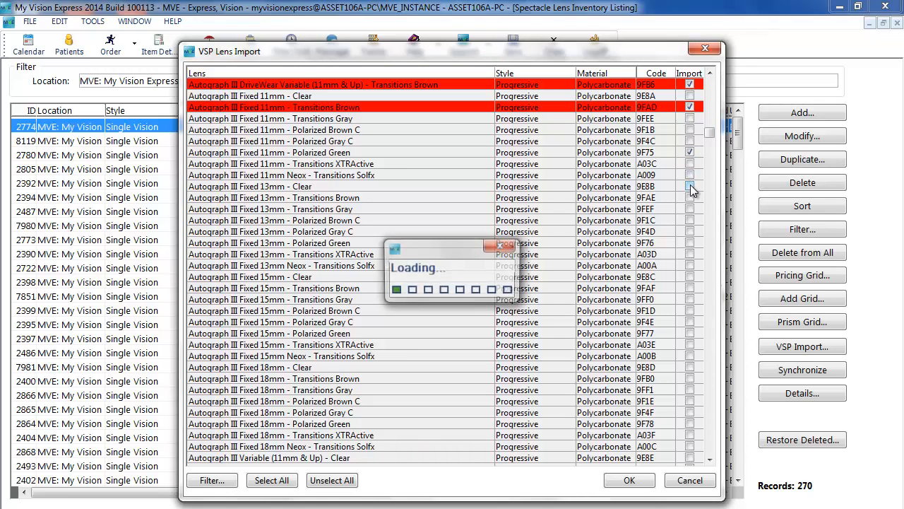
{"action": "left_click", "coordinate": [690, 231]}
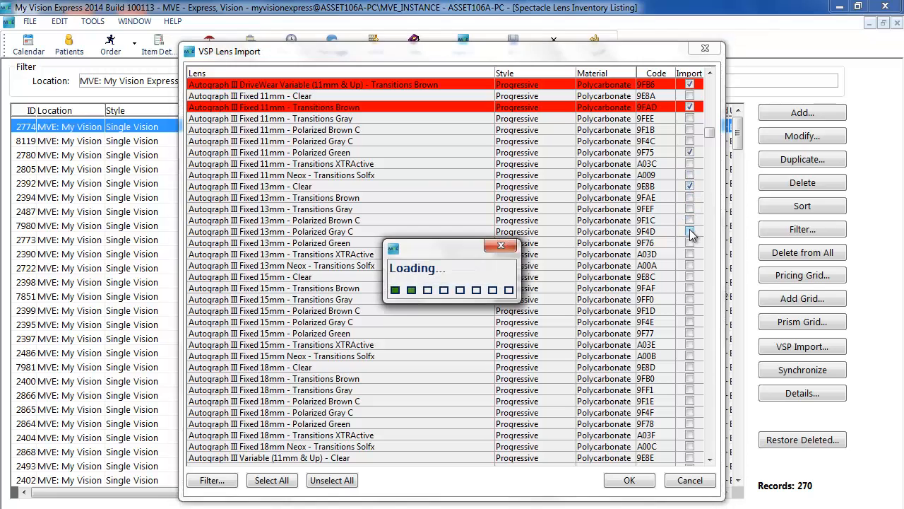
{"action": "left_click", "coordinate": [690, 266]}
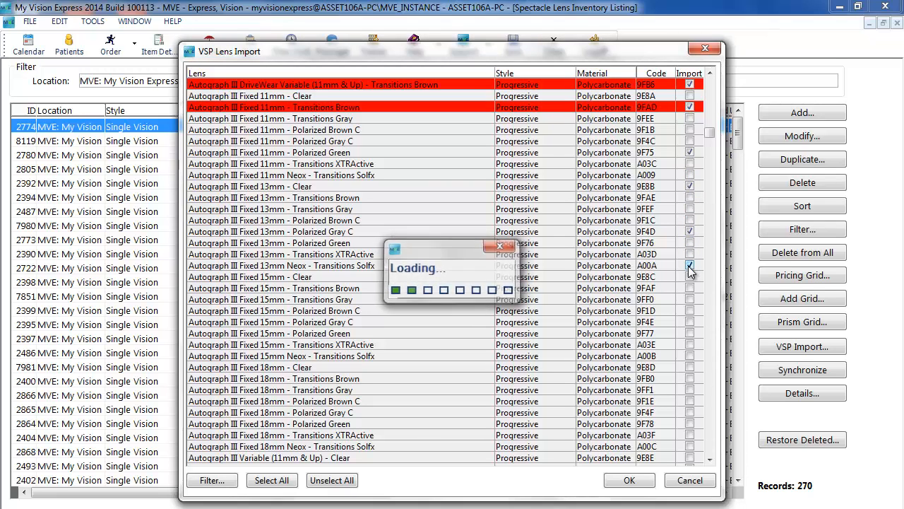
{"action": "left_click", "coordinate": [691, 311]}
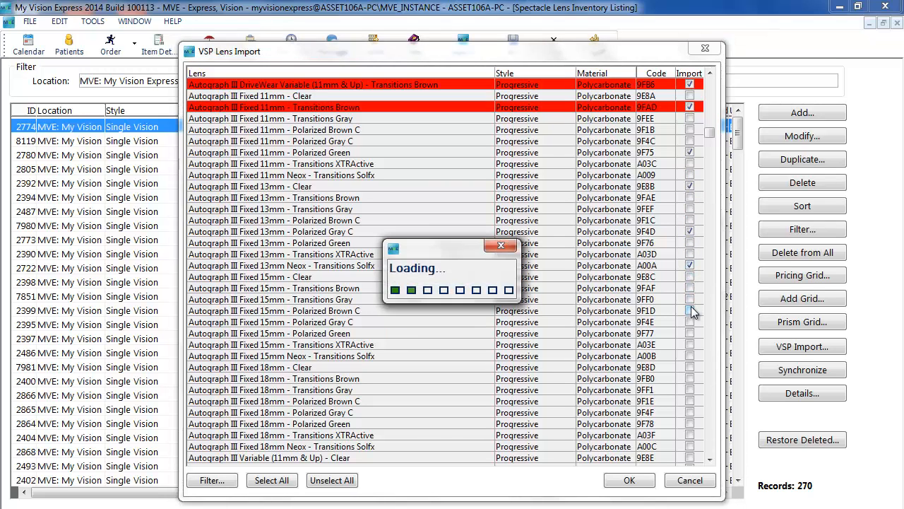
{"action": "left_click", "coordinate": [690, 344]}
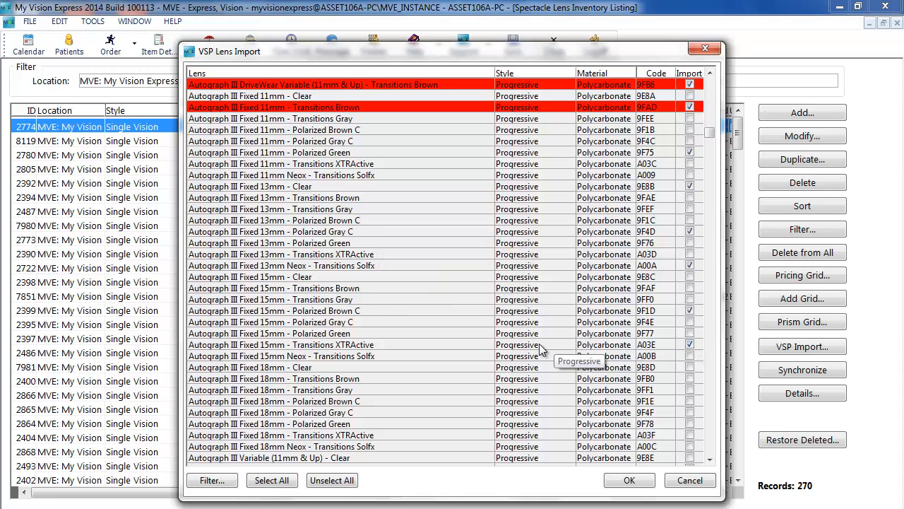
Filter the VSP lens import list to Progressive style and Polycarbonate material
{"action": "left_click", "coordinate": [212, 480]}
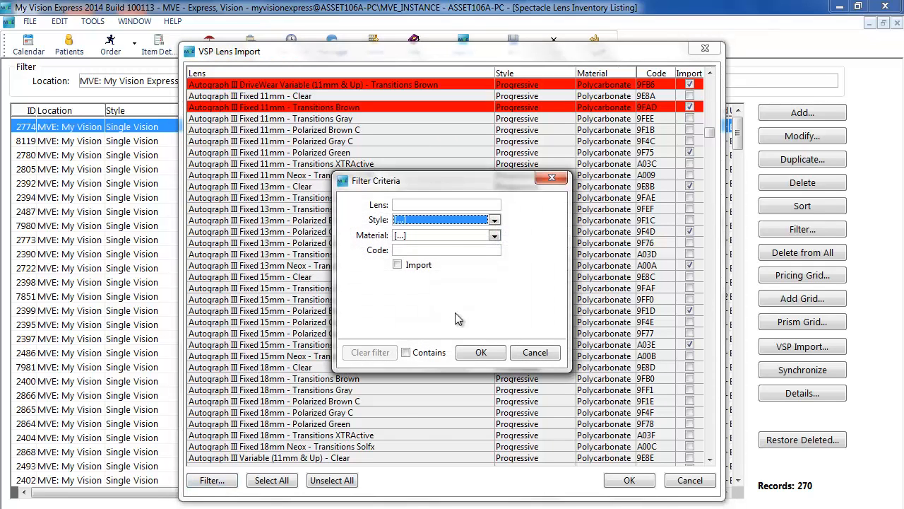
{"action": "left_click", "coordinate": [495, 219]}
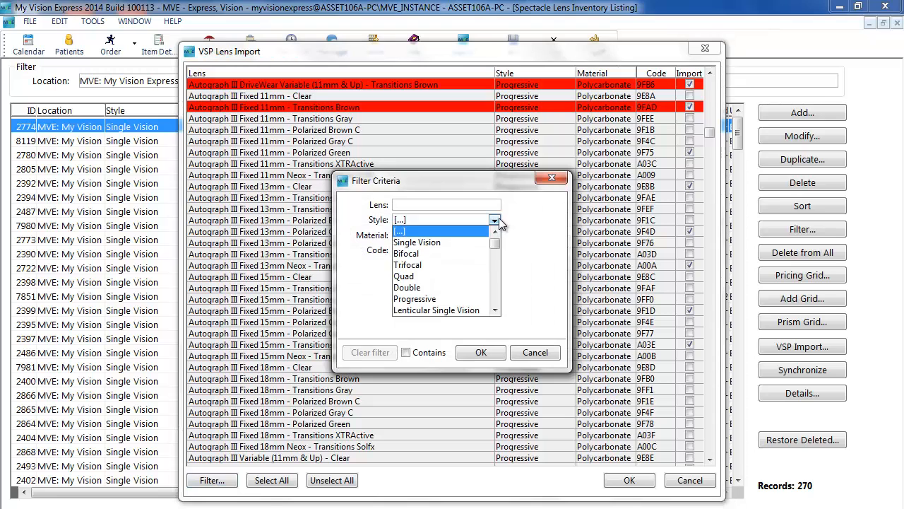
{"action": "left_click", "coordinate": [432, 299]}
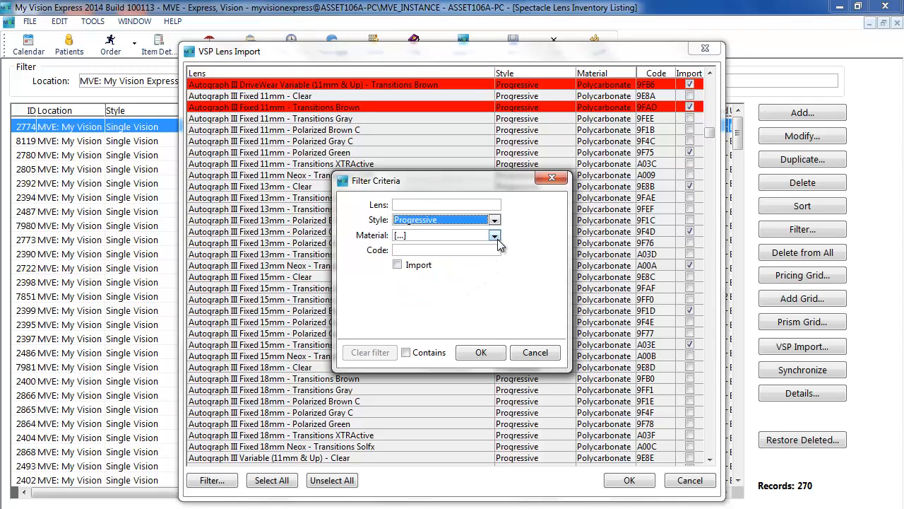
{"action": "left_click", "coordinate": [496, 236]}
{"action": "left_click", "coordinate": [451, 270]}
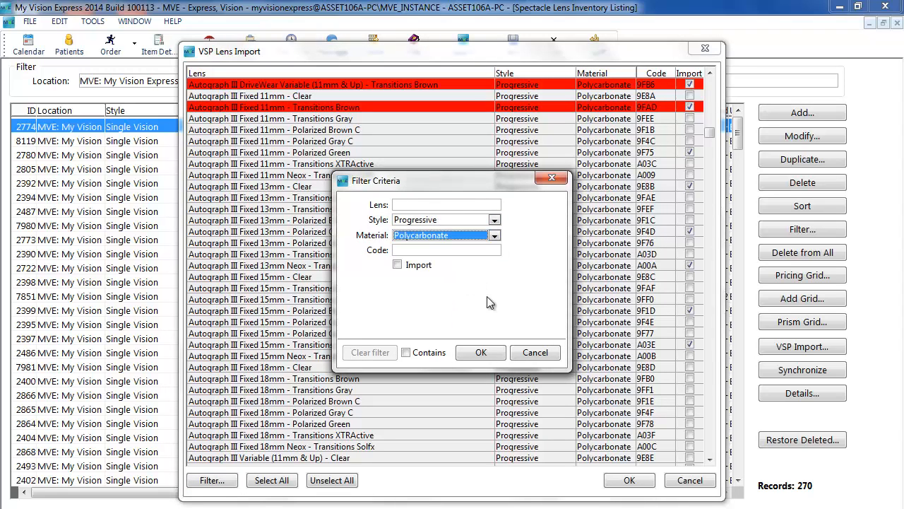
{"action": "left_click", "coordinate": [480, 354]}
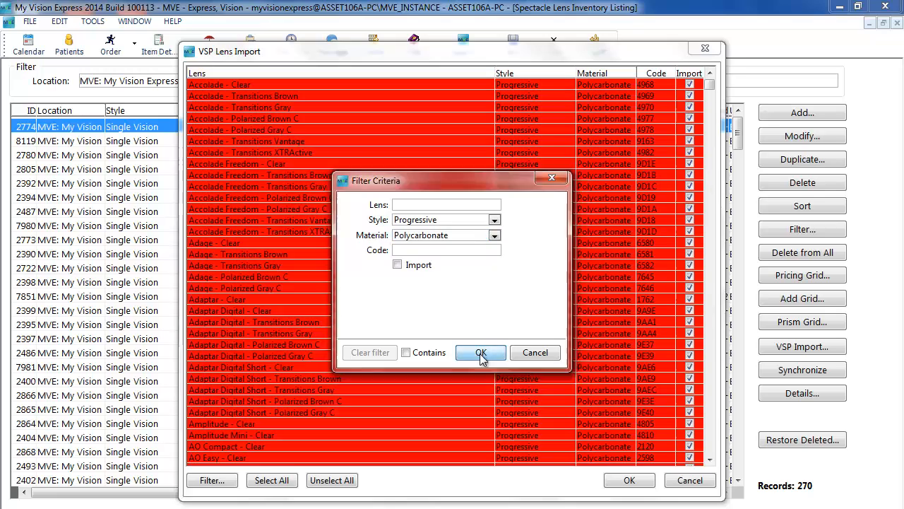
Import the marked lenses into the spectacle lens inventory
{"action": "left_click_drag", "start_coordinate": [710, 94], "coordinate": [710, 124]}
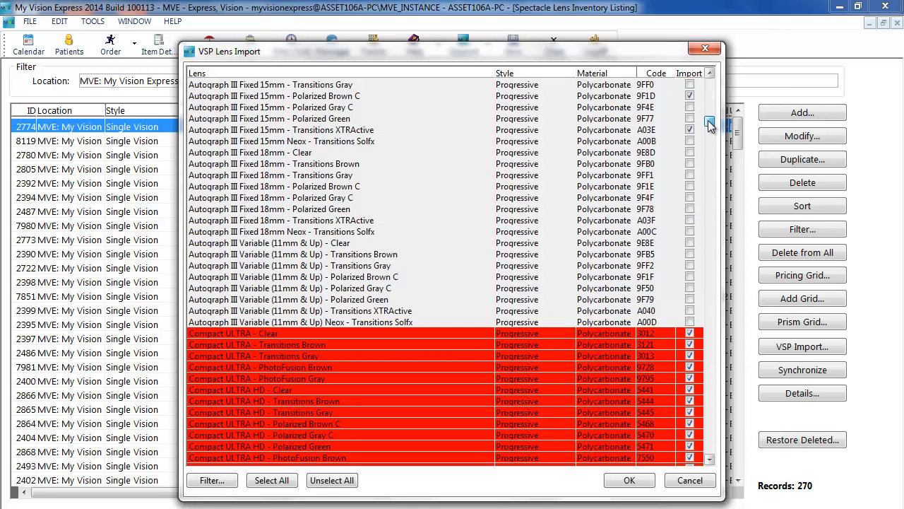
{"action": "left_click_drag", "start_coordinate": [710, 124], "coordinate": [710, 120]}
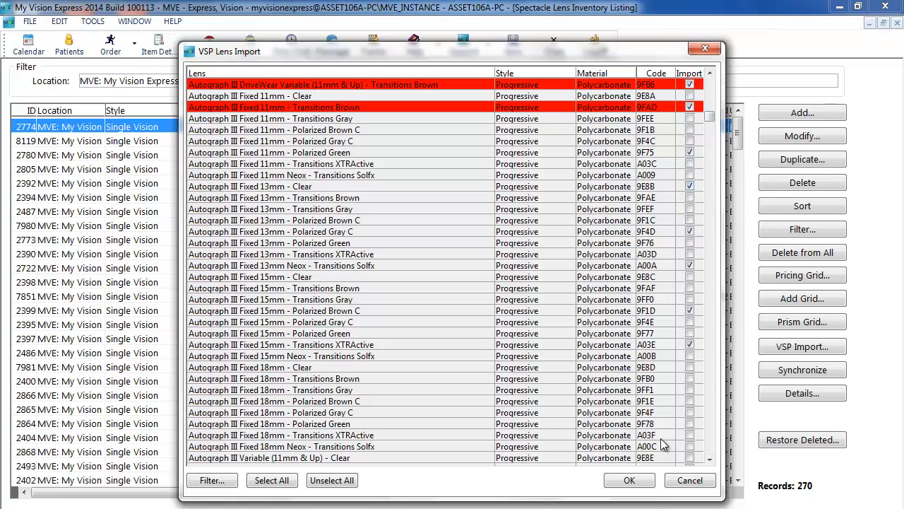
{"action": "left_click", "coordinate": [628, 481]}
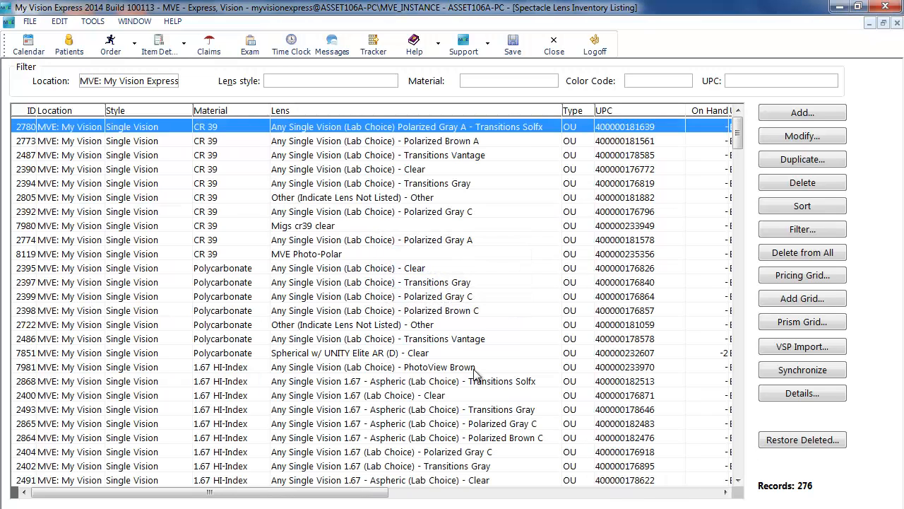
Sort the inventory by lens name and open the Autograph III DriveWear Fixed 13mm - Transitions Brown lens for editing
{"action": "left_click", "coordinate": [407, 110]}
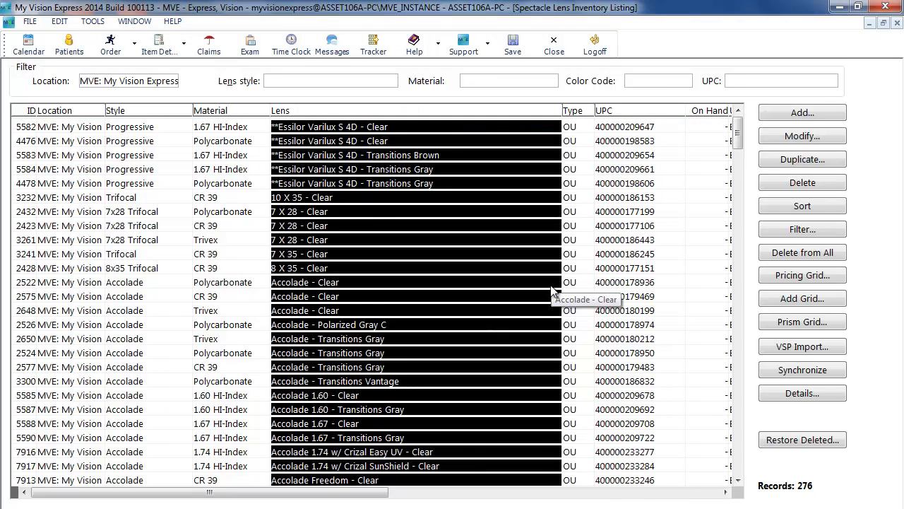
{"action": "scroll", "coordinate": [576, 296], "scroll_direction": "down", "scroll_amount": 20}
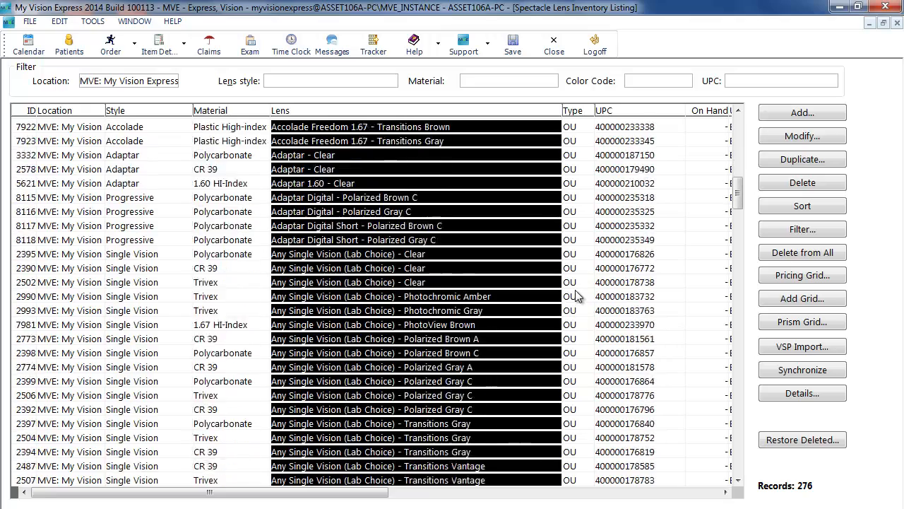
{"action": "scroll", "coordinate": [576, 296], "scroll_direction": "down", "scroll_amount": 13}
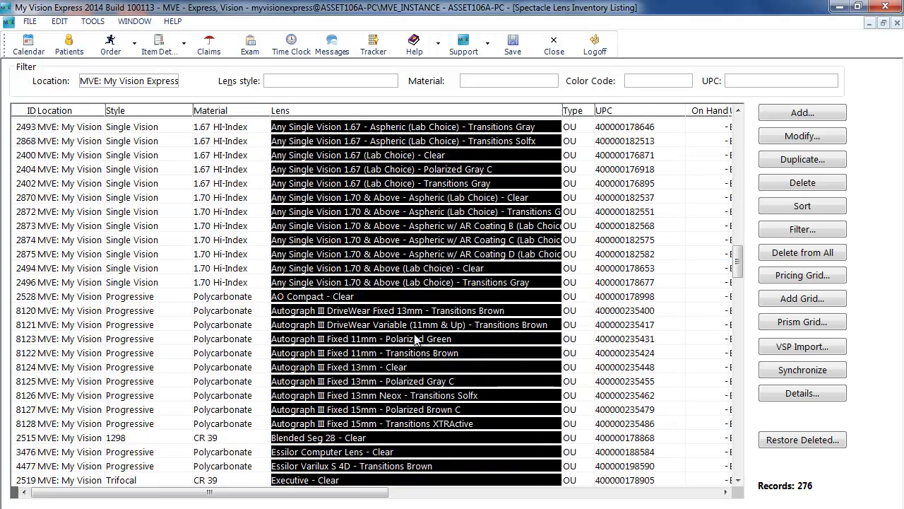
{"action": "left_click", "coordinate": [253, 314]}
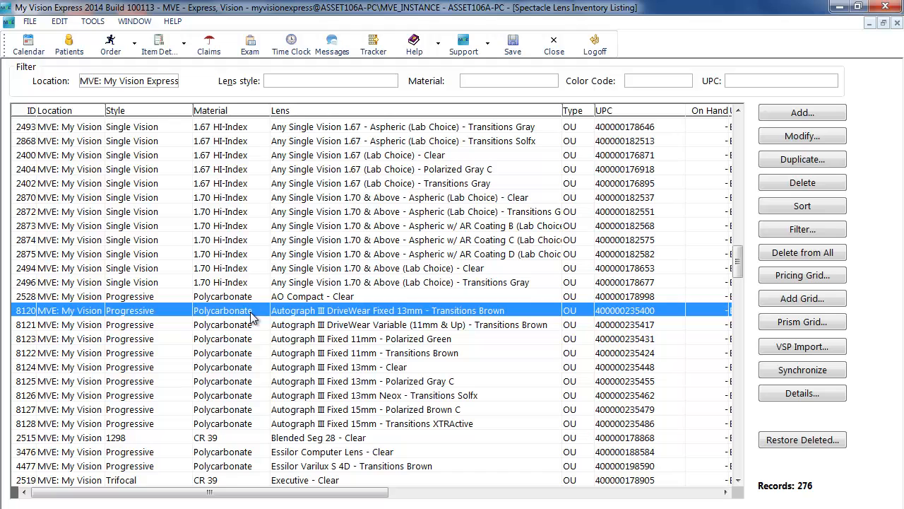
{"action": "left_click", "coordinate": [246, 311]}
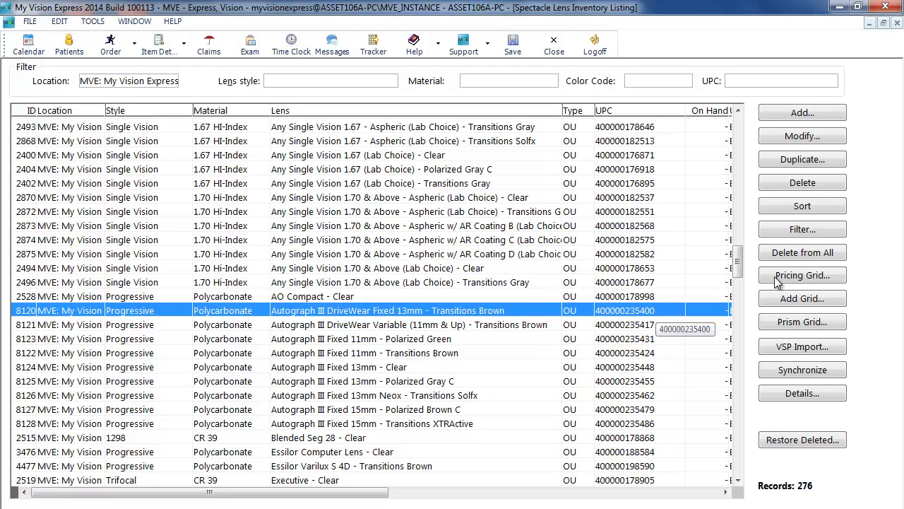
{"action": "left_click", "coordinate": [800, 136]}
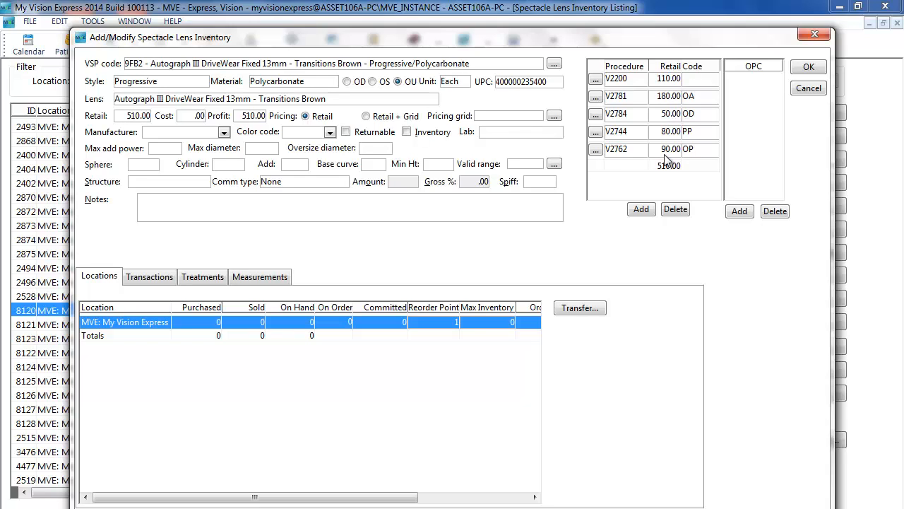
Review the lens record's unit options and included treatments, then close it
{"action": "left_click", "coordinate": [463, 82]}
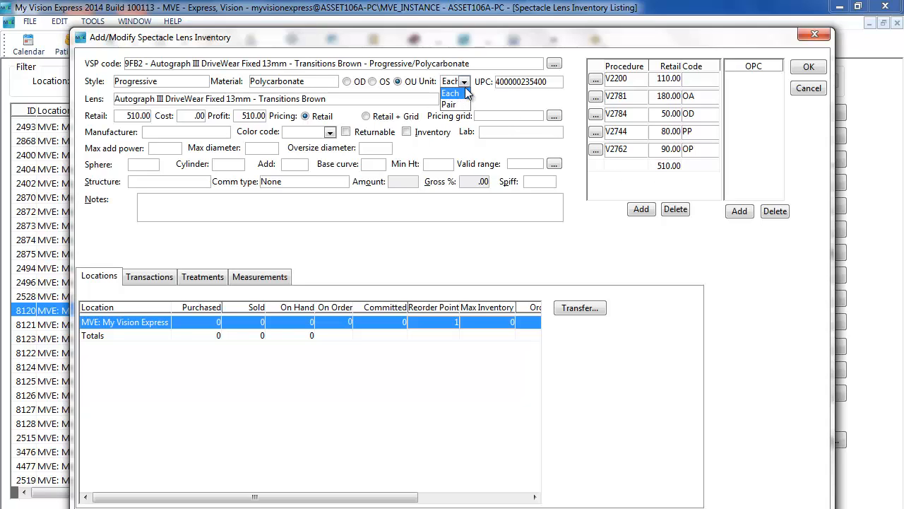
{"action": "left_click", "coordinate": [465, 85]}
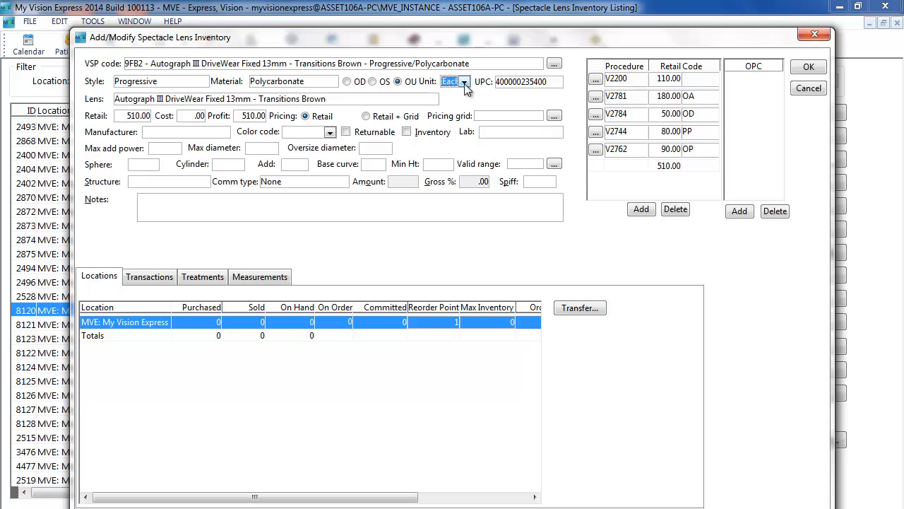
{"action": "left_click", "coordinate": [208, 280]}
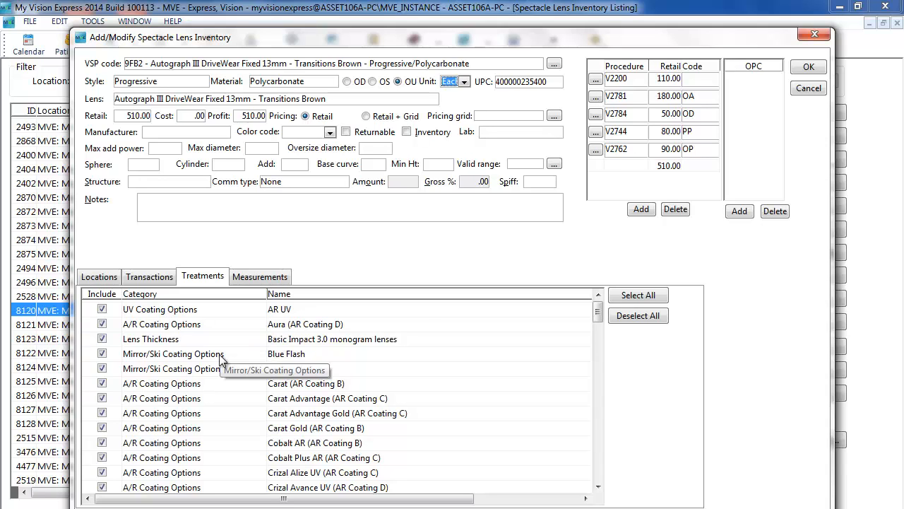
{"action": "left_click", "coordinate": [809, 67]}
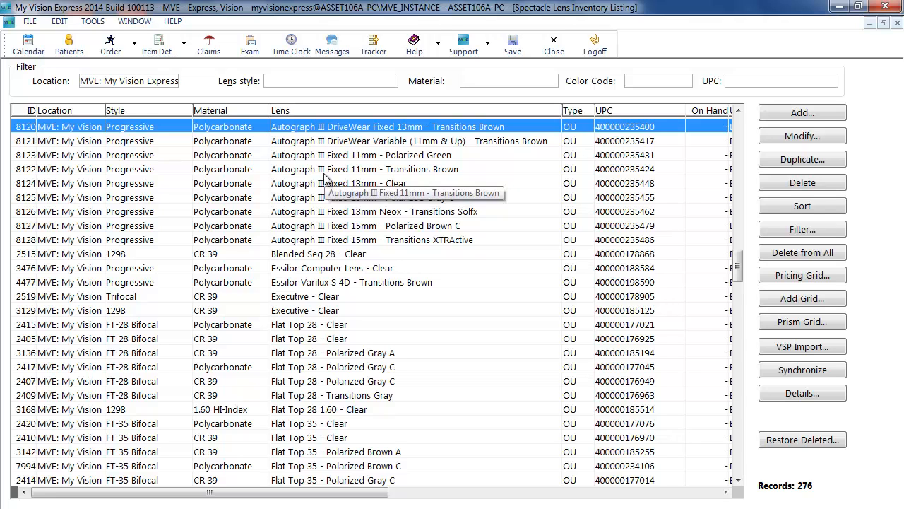
Open Categories setup, show Non Exam groups, select Spectacle Lens Material and delete its Glass item
{"action": "left_click", "coordinate": [30, 21]}
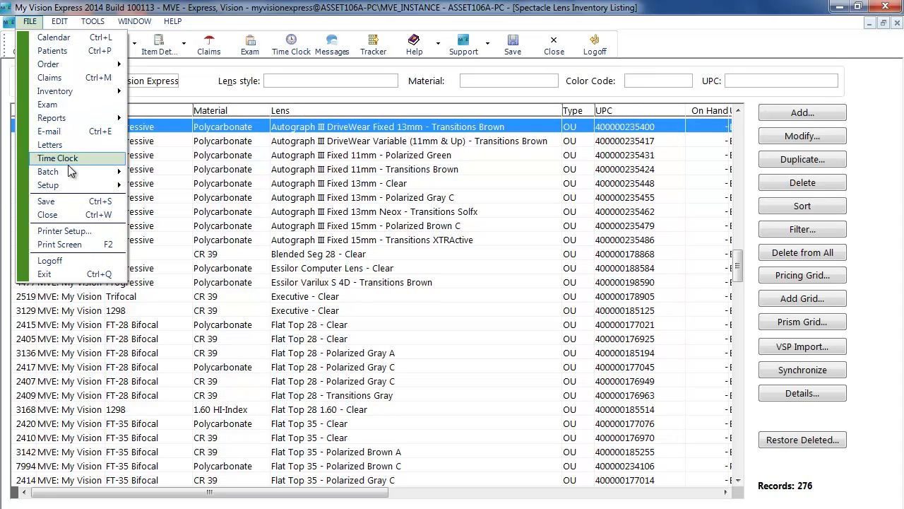
{"action": "mouse_move", "coordinate": [68, 184]}
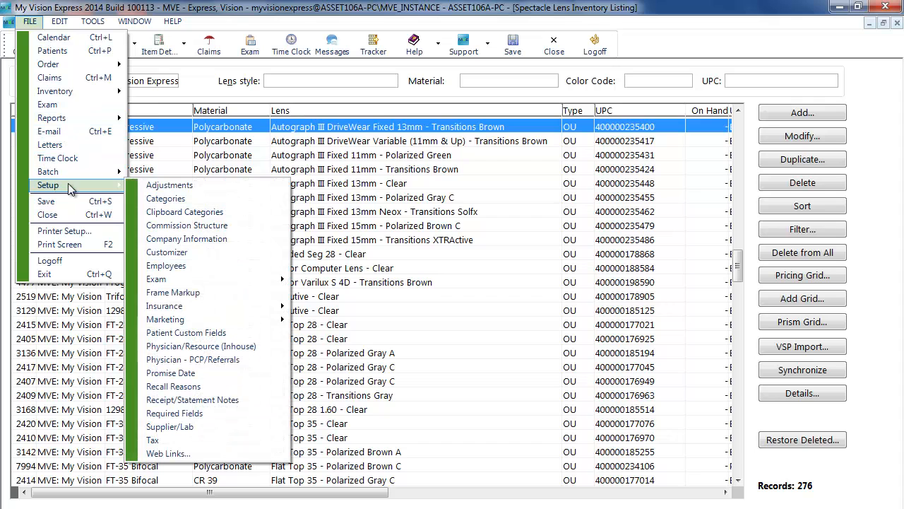
{"action": "left_click", "coordinate": [176, 200]}
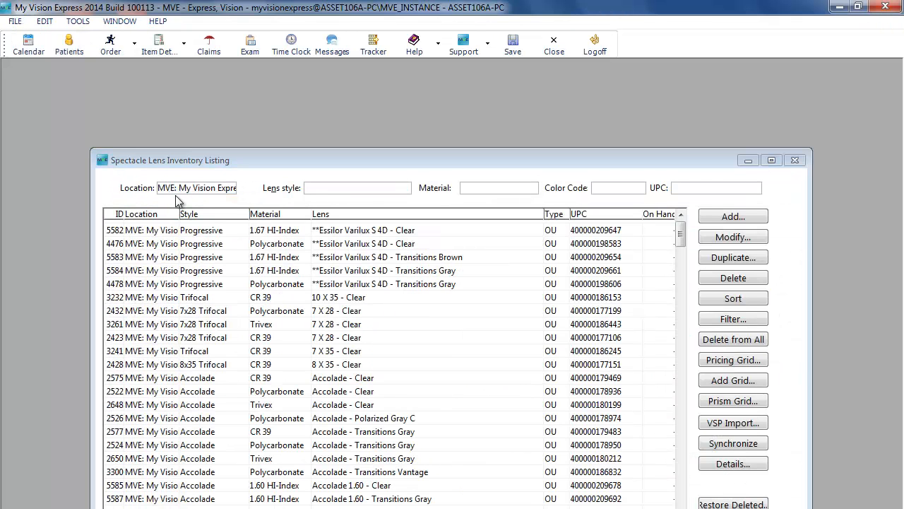
{"action": "left_click_drag", "start_coordinate": [277, 177], "coordinate": [276, 100]}
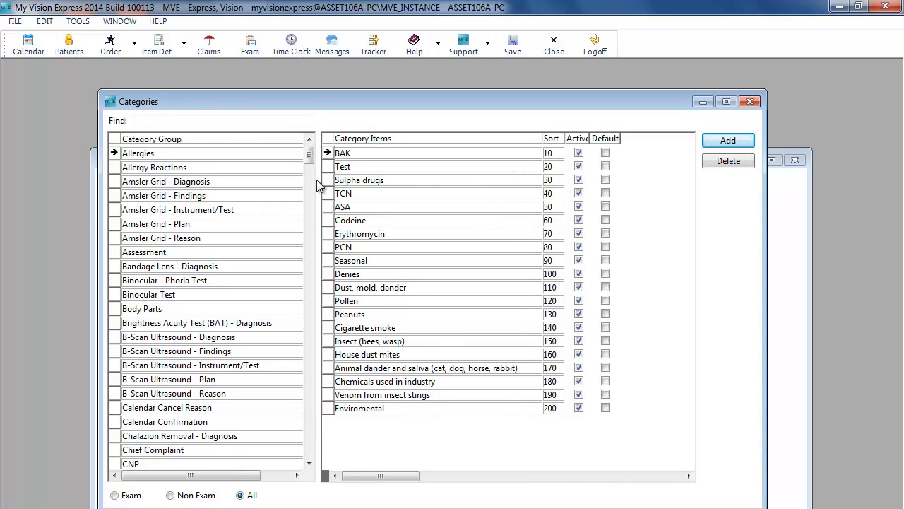
{"action": "left_click", "coordinate": [171, 496]}
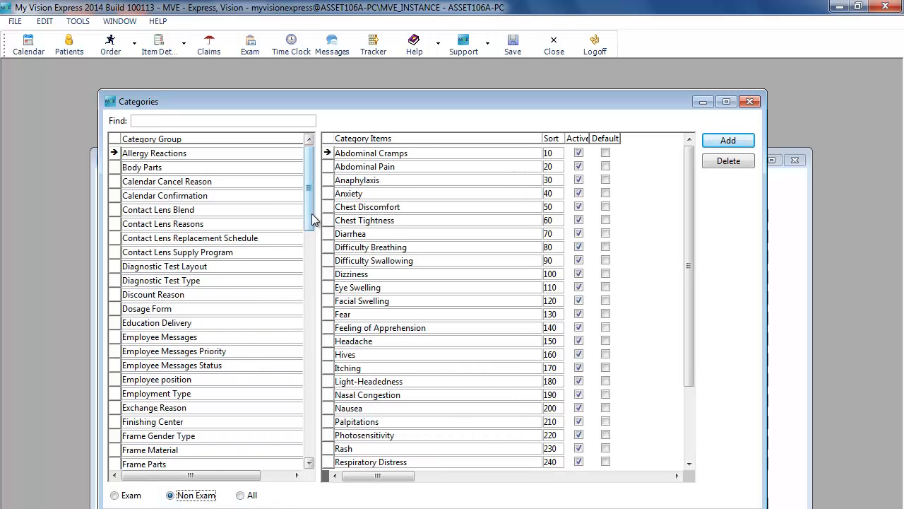
{"action": "scroll", "coordinate": [312, 213], "scroll_direction": "down", "scroll_amount": 2}
{"action": "left_click_drag", "start_coordinate": [313, 246], "coordinate": [316, 422]}
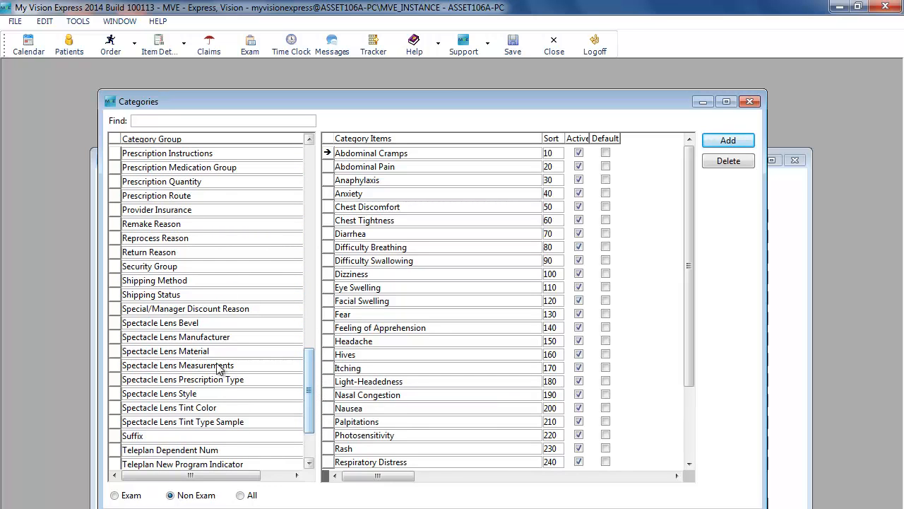
{"action": "left_click", "coordinate": [204, 357]}
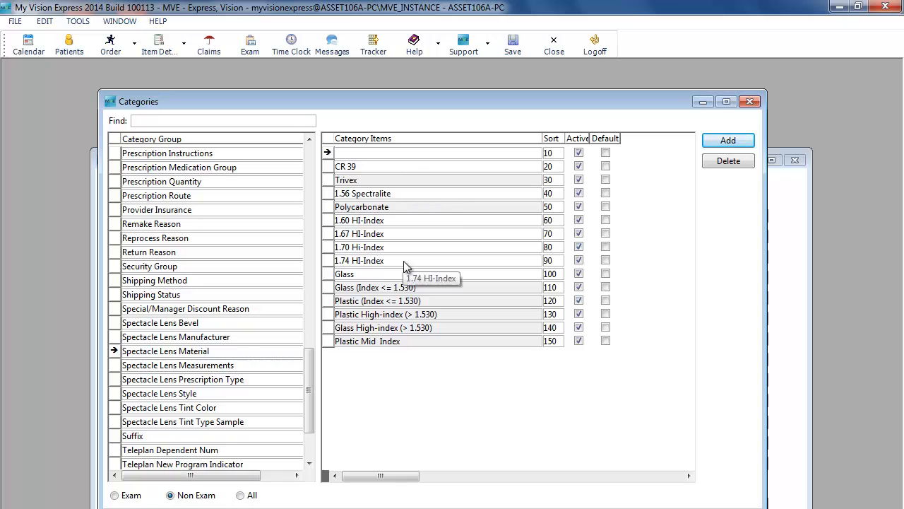
{"action": "left_click", "coordinate": [382, 278]}
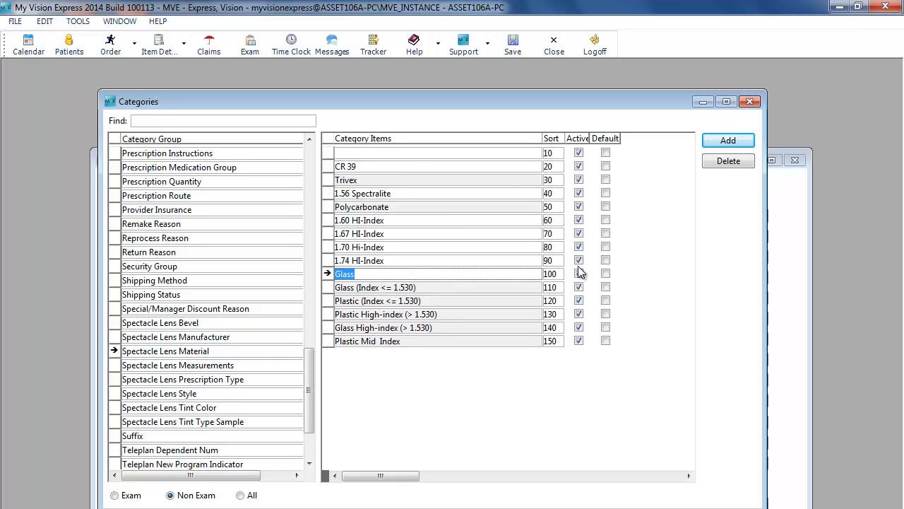
{"action": "left_click", "coordinate": [741, 165]}
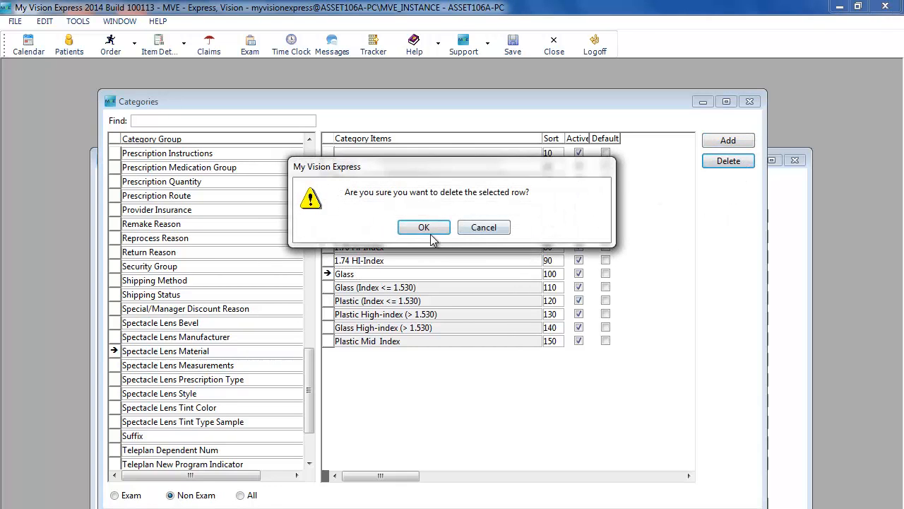
{"action": "left_click", "coordinate": [426, 227]}
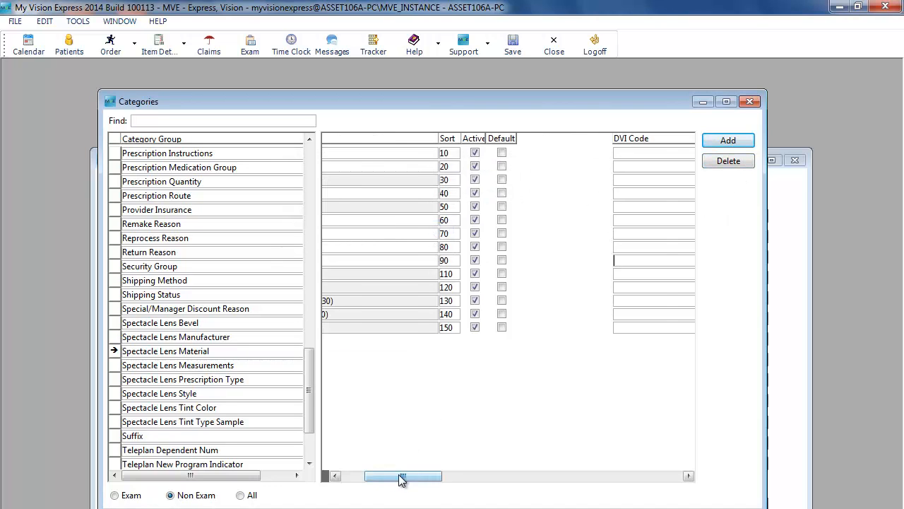
Delete the blank first item from the Spectacle Lens Material list
{"action": "left_click_drag", "start_coordinate": [402, 475], "coordinate": [379, 476]}
{"action": "left_click", "coordinate": [423, 152]}
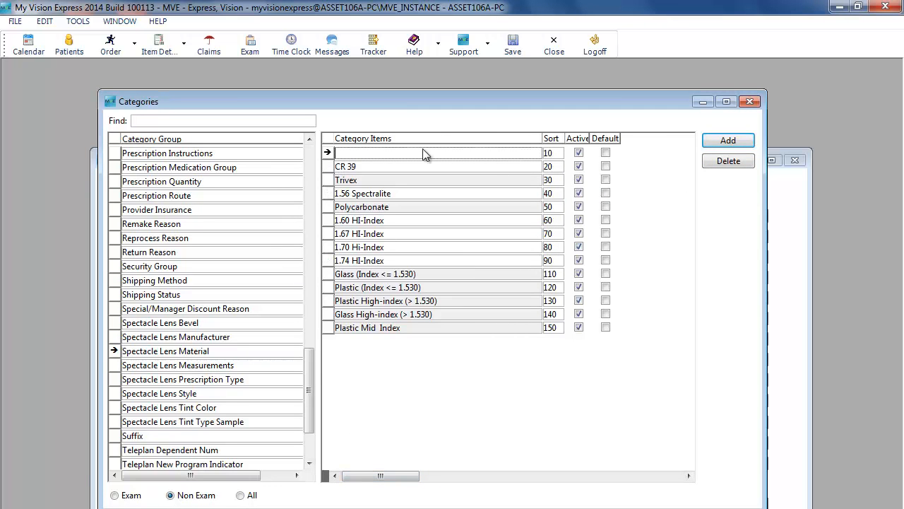
{"action": "left_click", "coordinate": [730, 161]}
{"action": "left_click", "coordinate": [424, 228]}
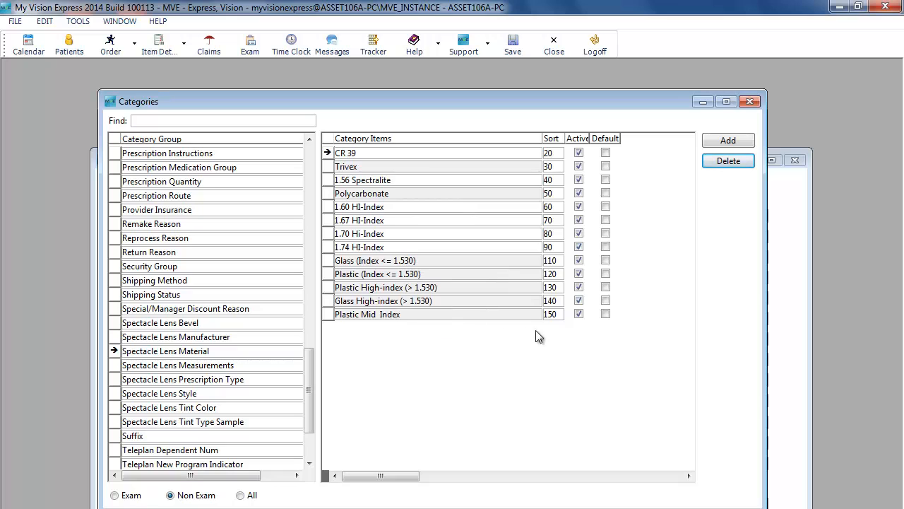
Deactivate and then reactivate the last three material items
{"action": "left_click", "coordinate": [580, 314]}
{"action": "left_click", "coordinate": [578, 301]}
{"action": "left_click", "coordinate": [579, 287]}
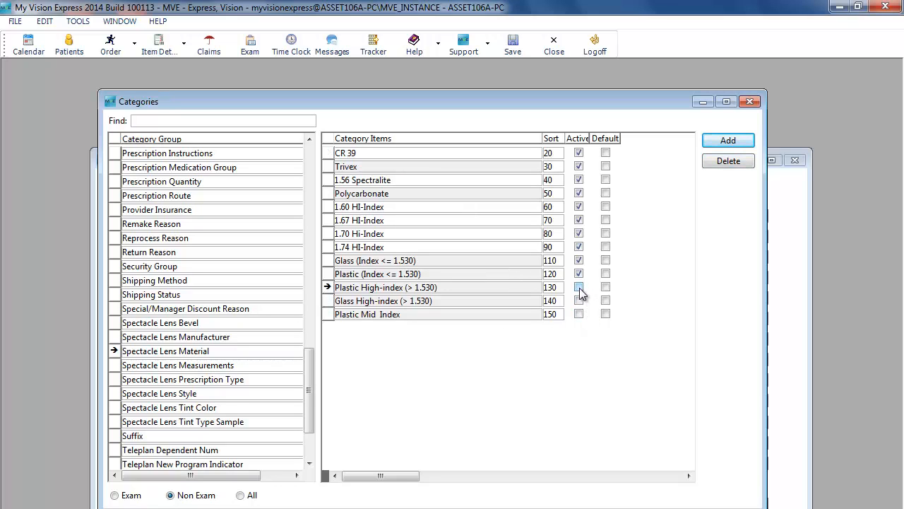
{"action": "left_click", "coordinate": [580, 288]}
{"action": "left_click", "coordinate": [578, 300]}
{"action": "left_click", "coordinate": [580, 313]}
Add a Test Material item with sort order 10 and remove the extra empty row
{"action": "left_click", "coordinate": [743, 141]}
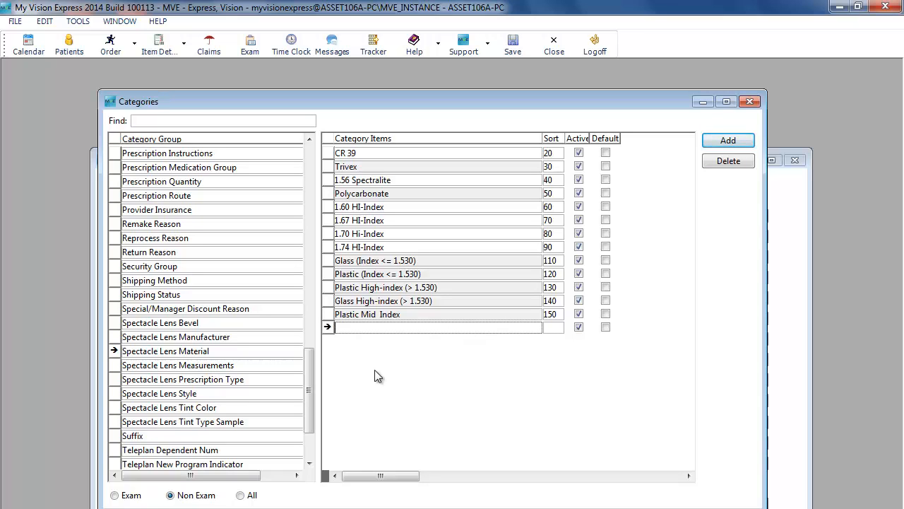
{"action": "type", "text": "Test Material"}
{"action": "left_click", "coordinate": [556, 329]}
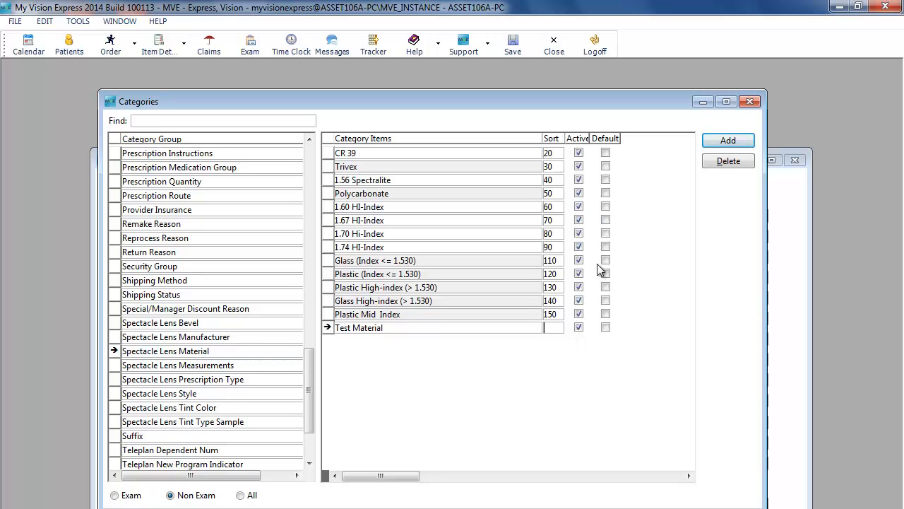
{"action": "type", "text": "10"}
{"action": "key", "text": "Return"}
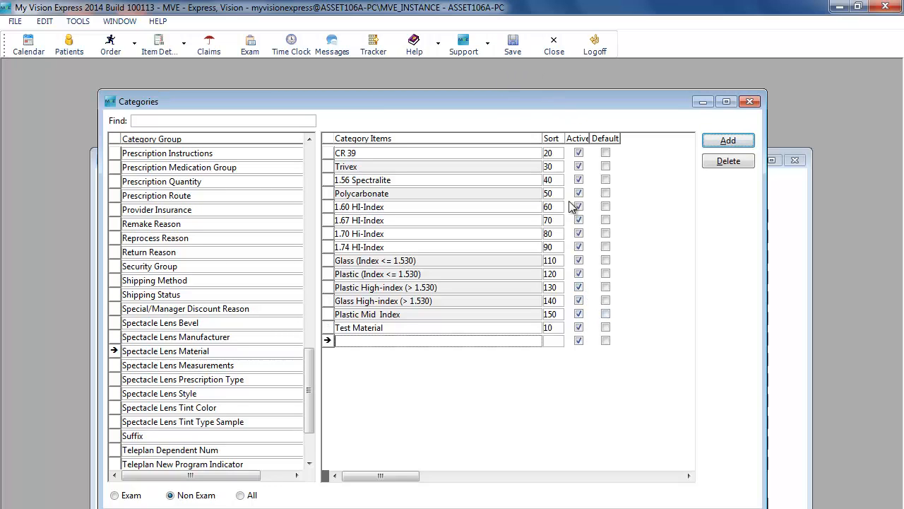
{"action": "left_click", "coordinate": [729, 161]}
{"action": "left_click", "coordinate": [424, 227]}
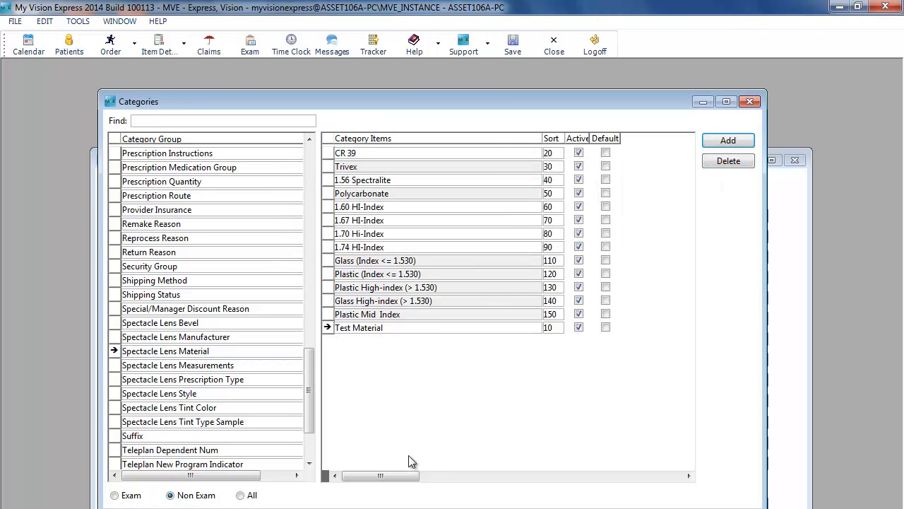
Add an Autograph III item to the Spectacle Lens Style category and save the categories
{"action": "left_click_drag", "start_coordinate": [405, 480], "coordinate": [479, 480]}
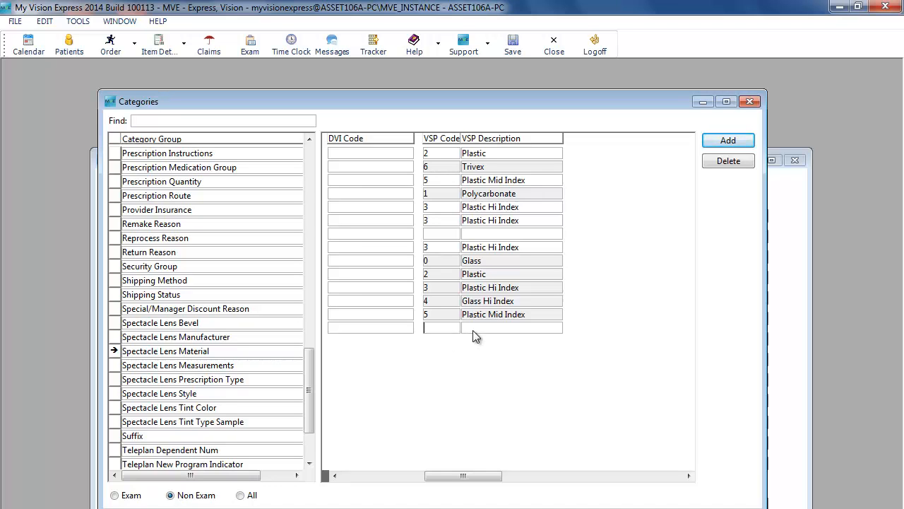
{"action": "left_click_drag", "start_coordinate": [488, 477], "coordinate": [379, 477]}
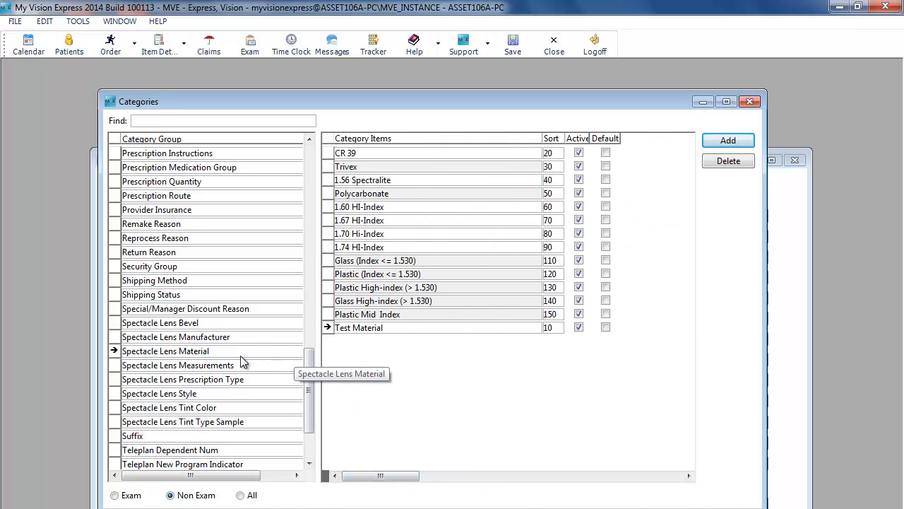
{"action": "left_click", "coordinate": [187, 400]}
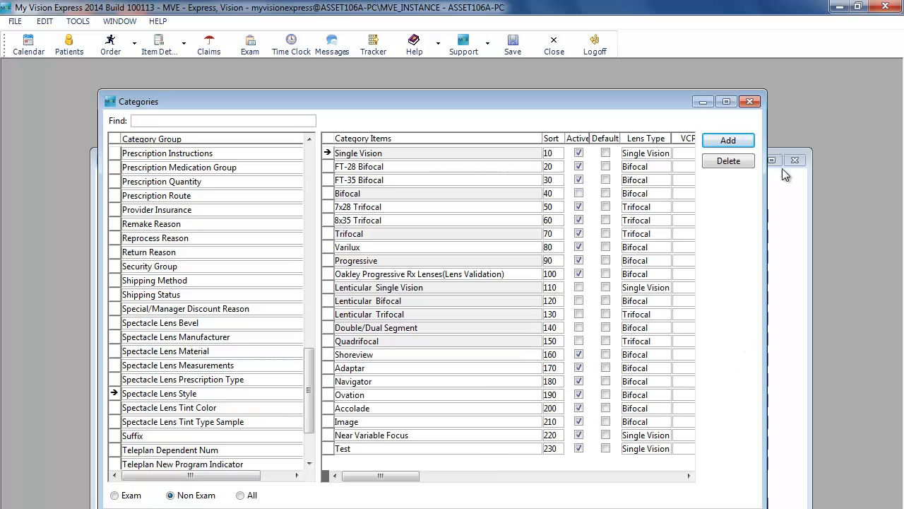
{"action": "left_click", "coordinate": [741, 141]}
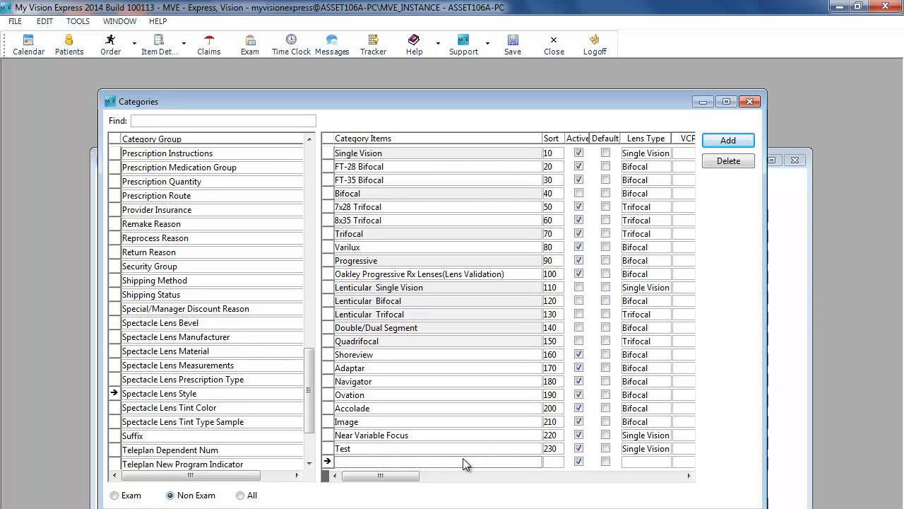
{"action": "type", "text": "Autograph III"}
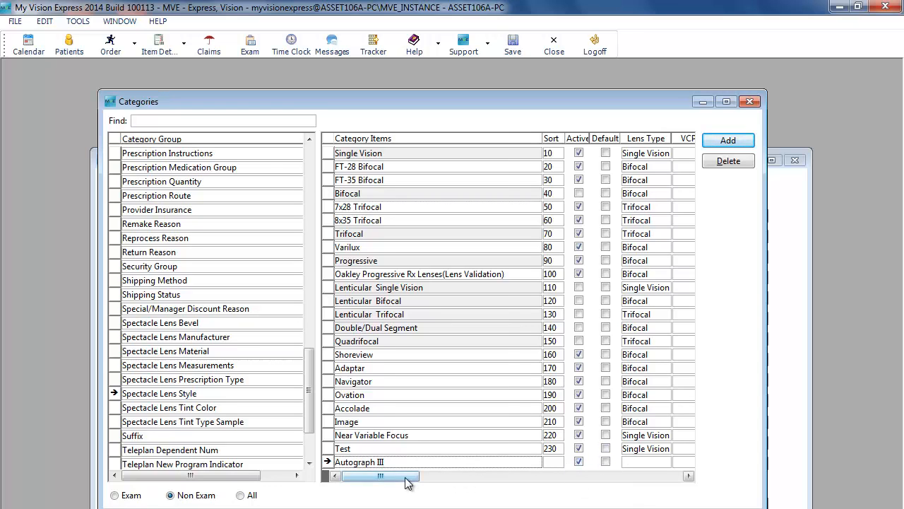
{"action": "left_click_drag", "start_coordinate": [408, 482], "coordinate": [471, 478]}
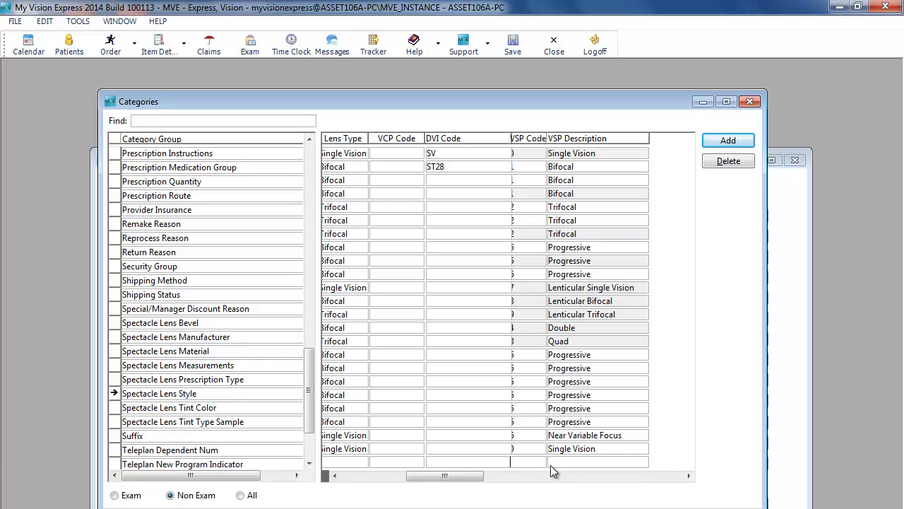
{"action": "left_click_drag", "start_coordinate": [467, 477], "coordinate": [401, 477]}
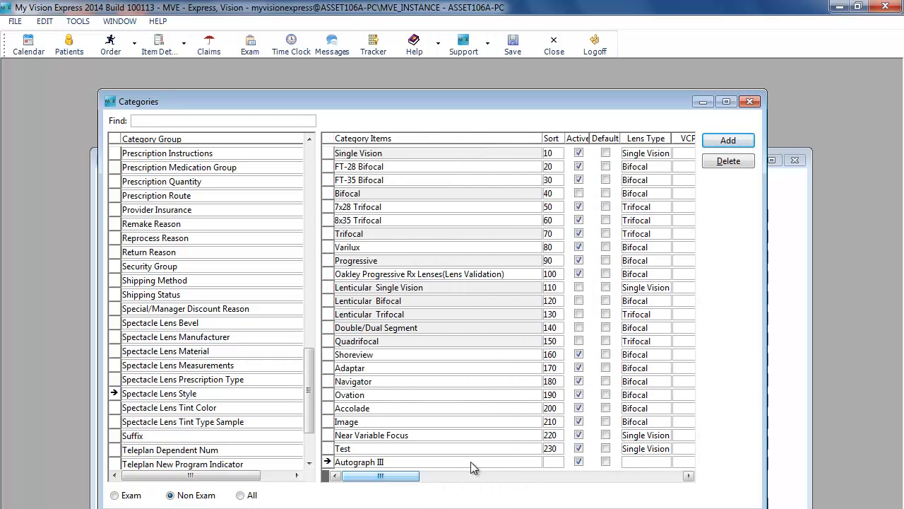
{"action": "left_click", "coordinate": [519, 47]}
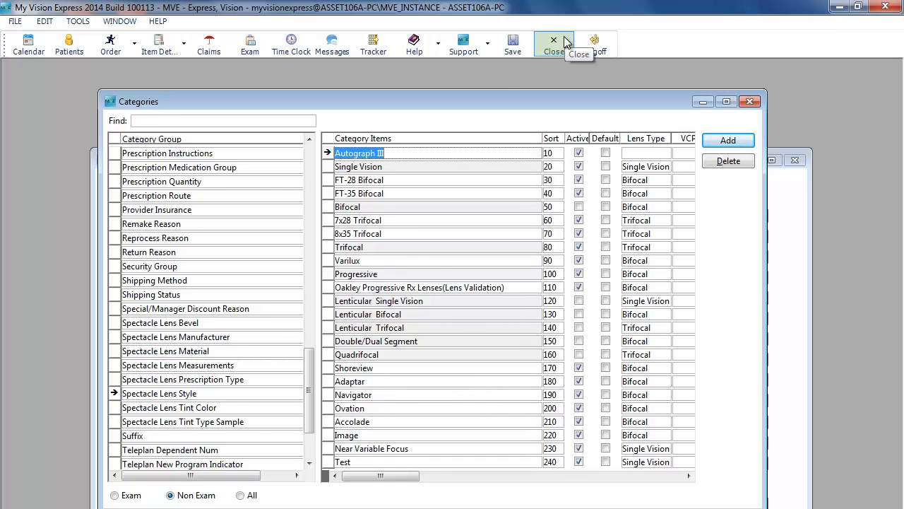
Close Categories and filter the spectacle lens inventory listing to the Progressive lens style
{"action": "left_click", "coordinate": [565, 44]}
{"action": "left_click_drag", "start_coordinate": [597, 159], "coordinate": [603, 72]}
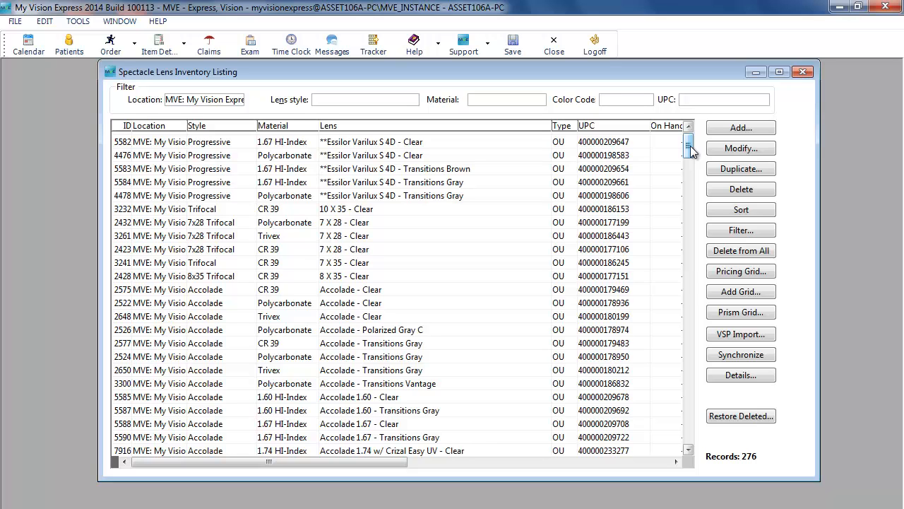
{"action": "left_click", "coordinate": [537, 101]}
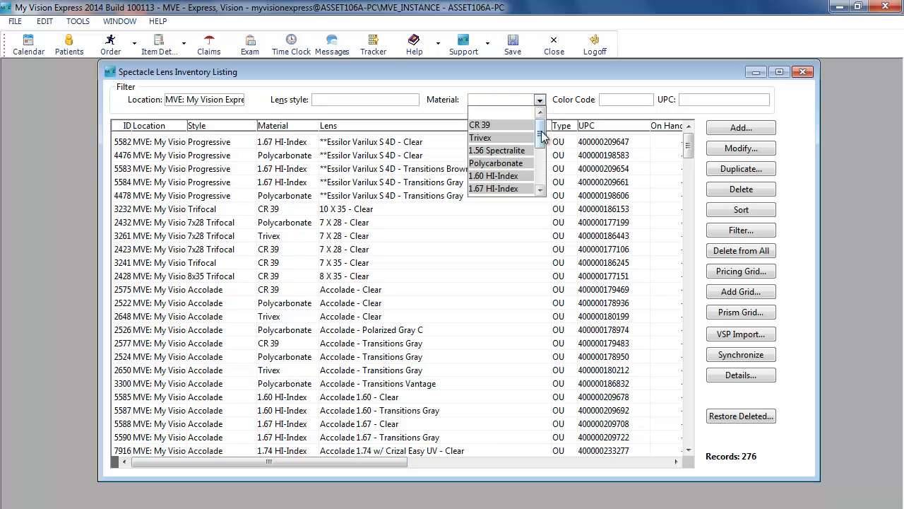
{"action": "left_click_drag", "start_coordinate": [542, 139], "coordinate": [544, 177]}
{"action": "left_click", "coordinate": [495, 103]}
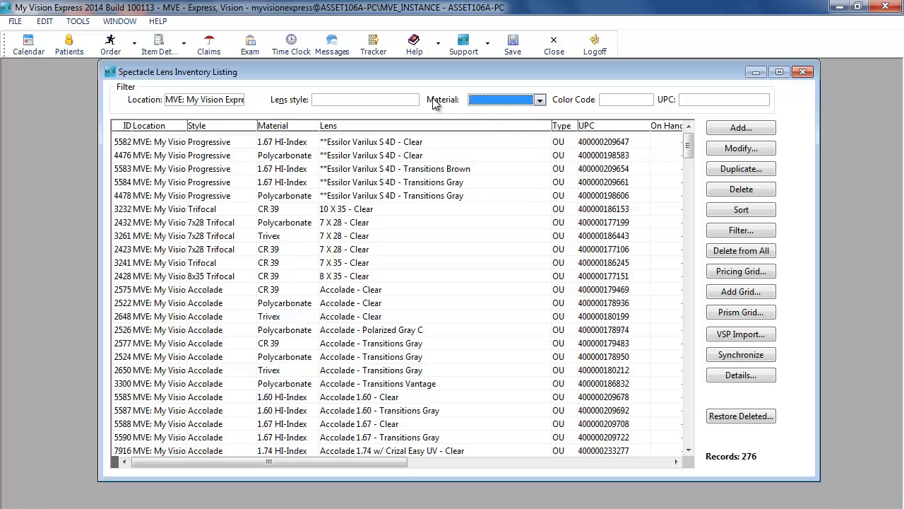
{"action": "left_click", "coordinate": [413, 101]}
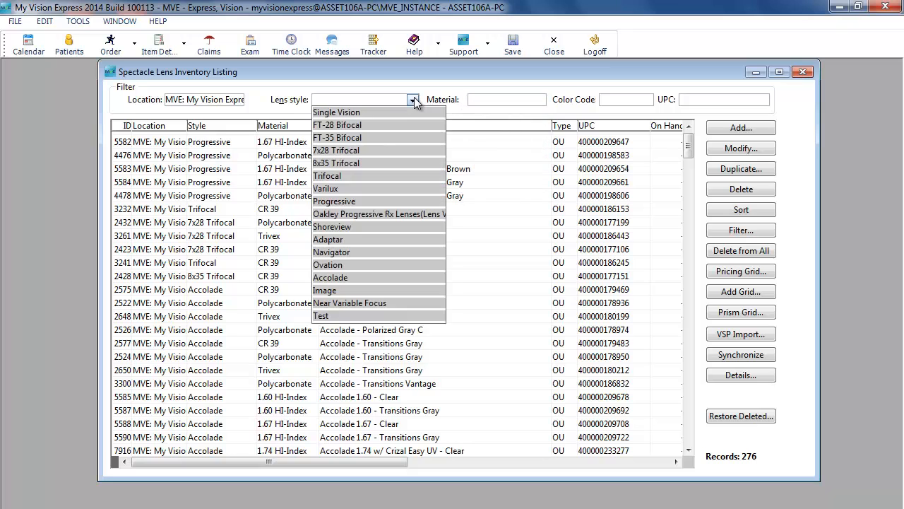
{"action": "left_click", "coordinate": [358, 203]}
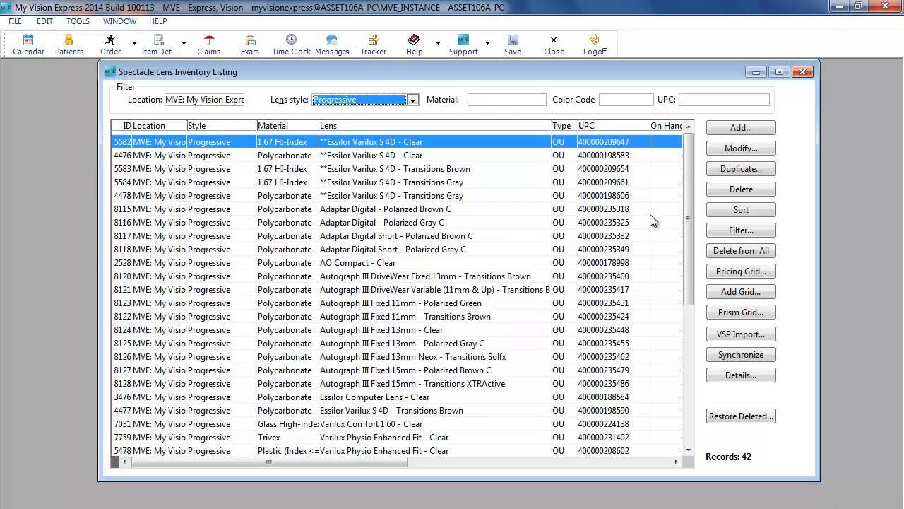
Set the style of the nine Autograph III progressive lenses to Autograph III, updating their measurements and treatments
{"action": "left_click_drag", "start_coordinate": [686, 208], "coordinate": [686, 222]}
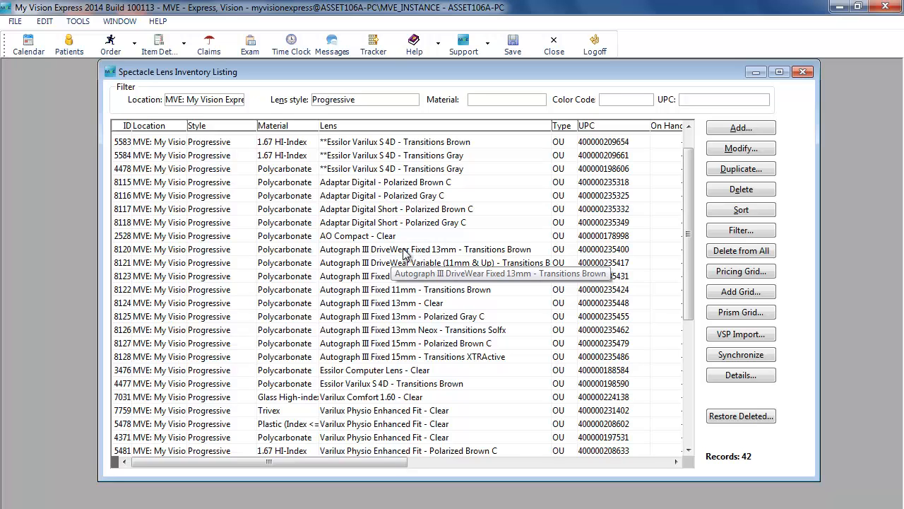
{"action": "left_click_drag", "start_coordinate": [406, 254], "coordinate": [374, 366]}
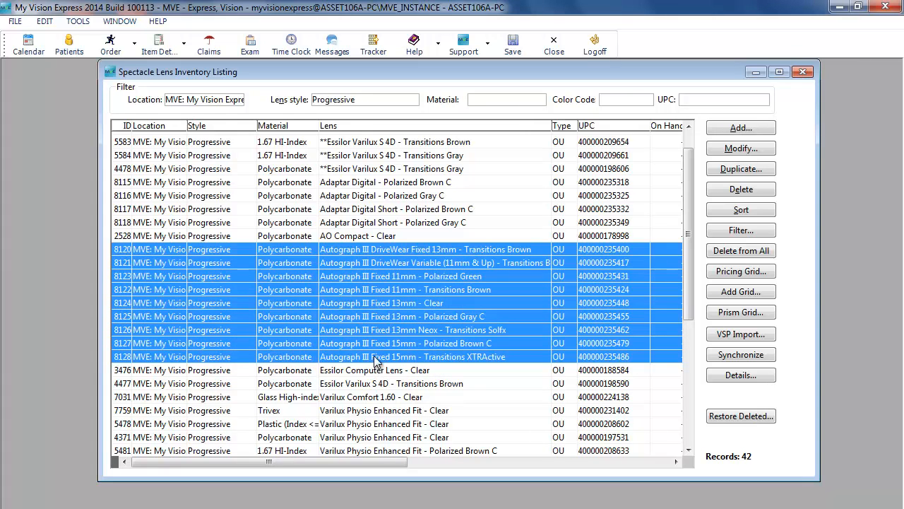
{"action": "left_click", "coordinate": [763, 375]}
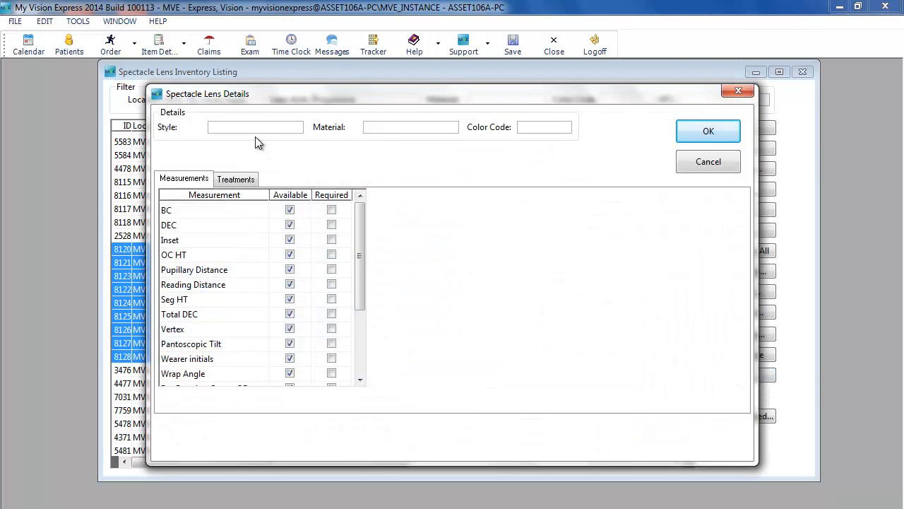
{"action": "left_click", "coordinate": [294, 133]}
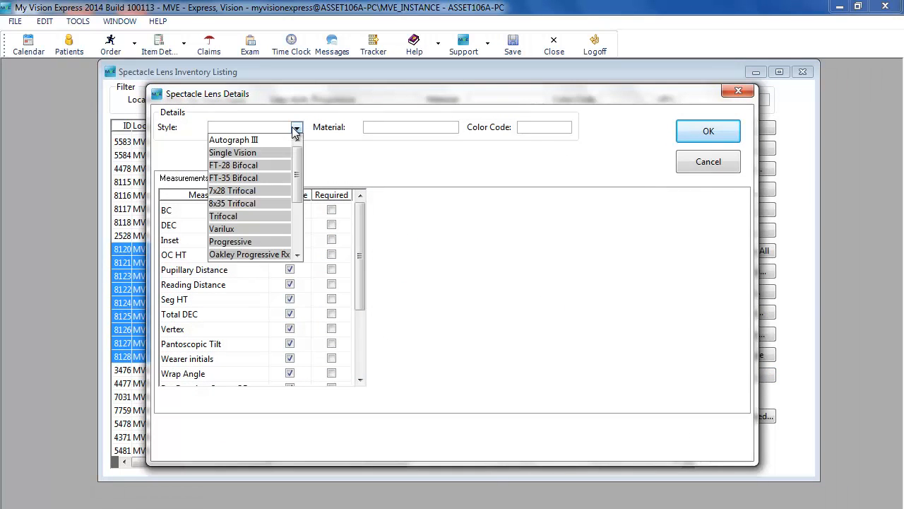
{"action": "left_click", "coordinate": [277, 141]}
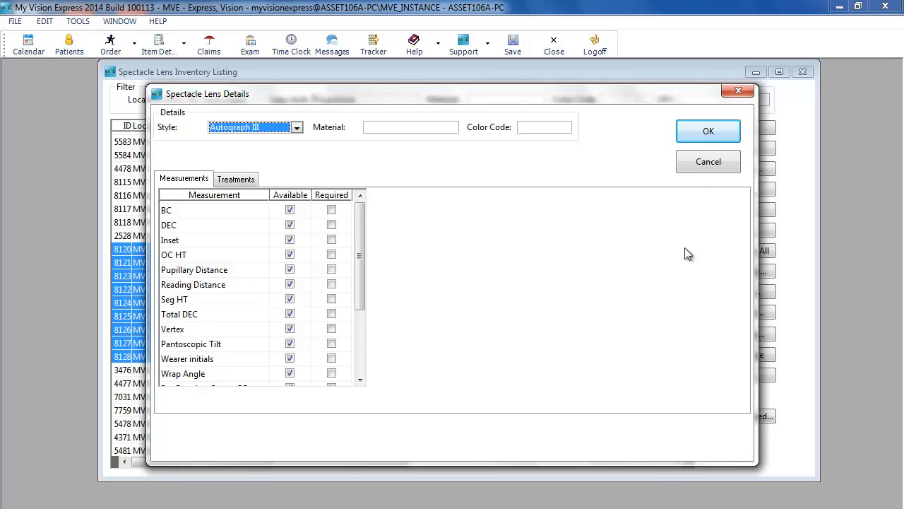
{"action": "left_click", "coordinate": [709, 134]}
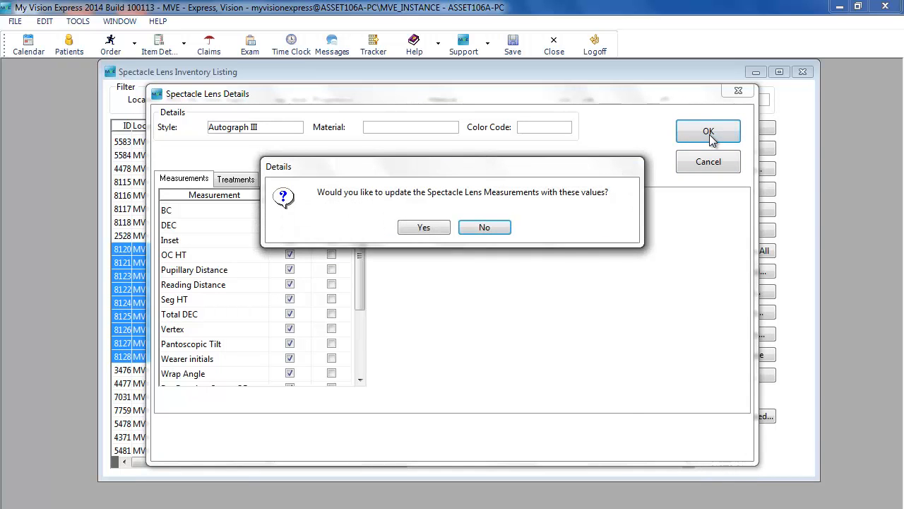
{"action": "left_click", "coordinate": [424, 228]}
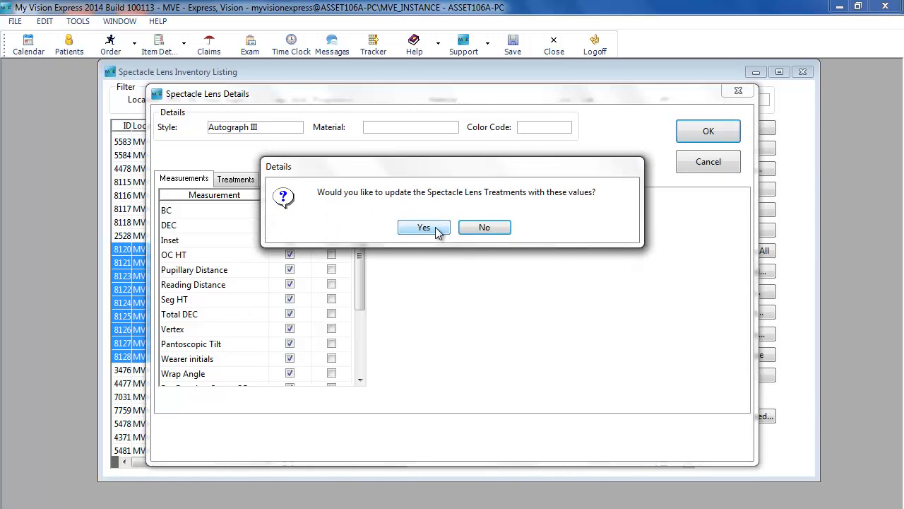
{"action": "left_click", "coordinate": [424, 227]}
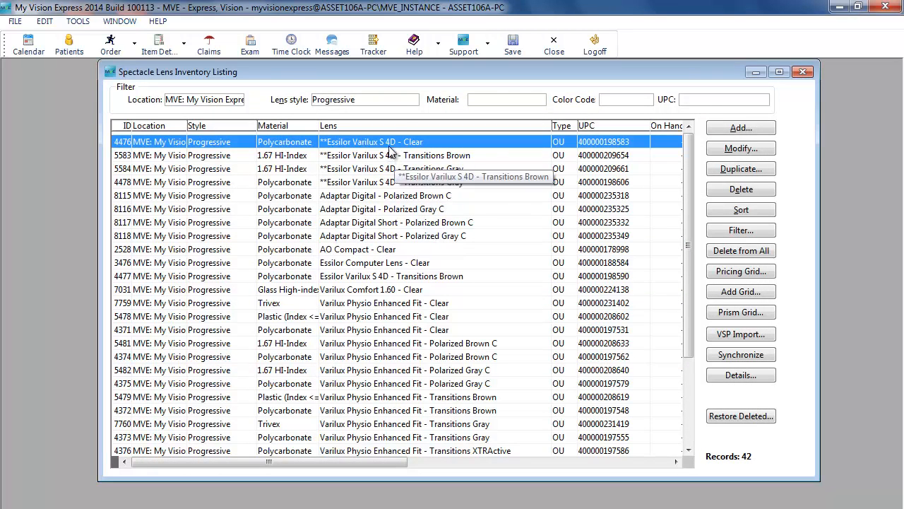
Close the spectacle lens inventory listing
{"action": "left_click", "coordinate": [381, 98]}
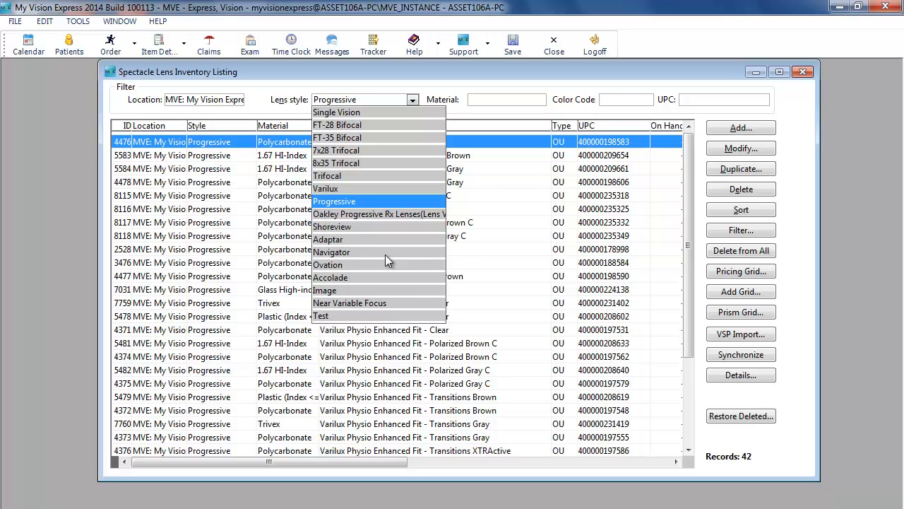
{"action": "left_click", "coordinate": [418, 99]}
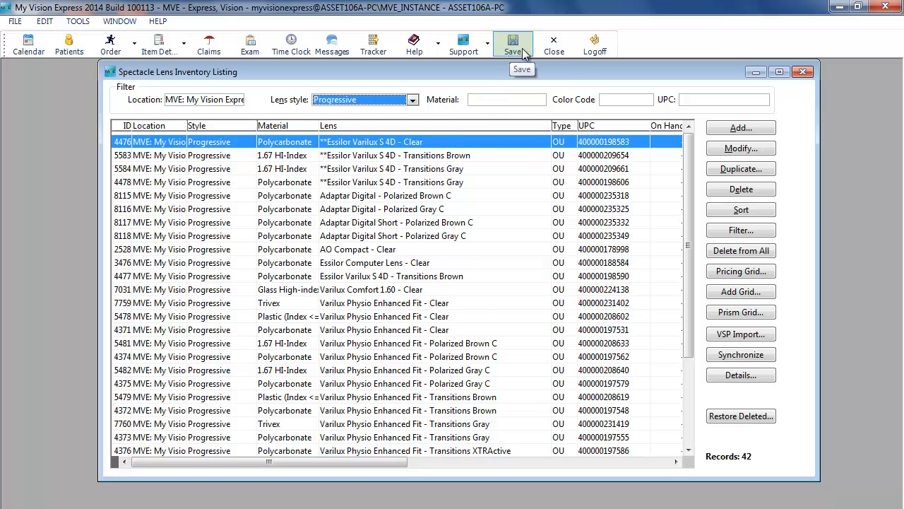
{"action": "left_click", "coordinate": [554, 44]}
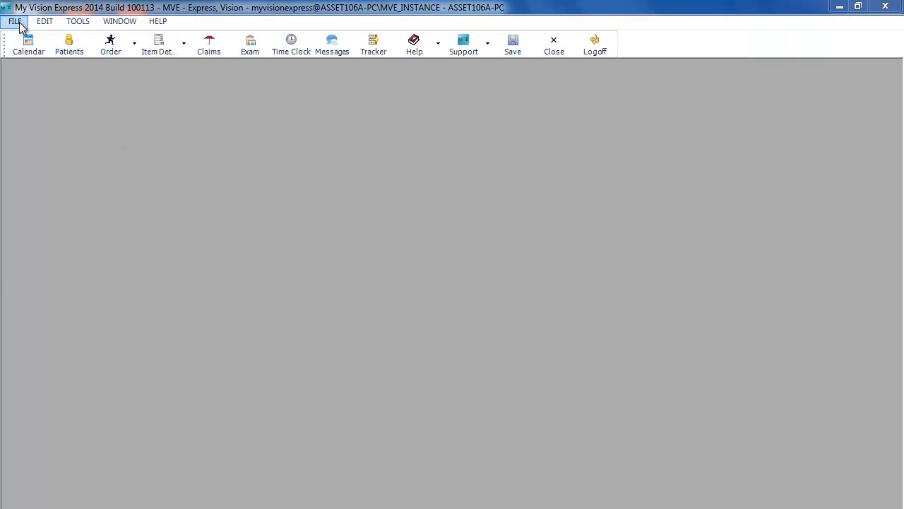
Open the Lens Treatments inventory listing and maximize it
{"action": "left_click", "coordinate": [15, 22]}
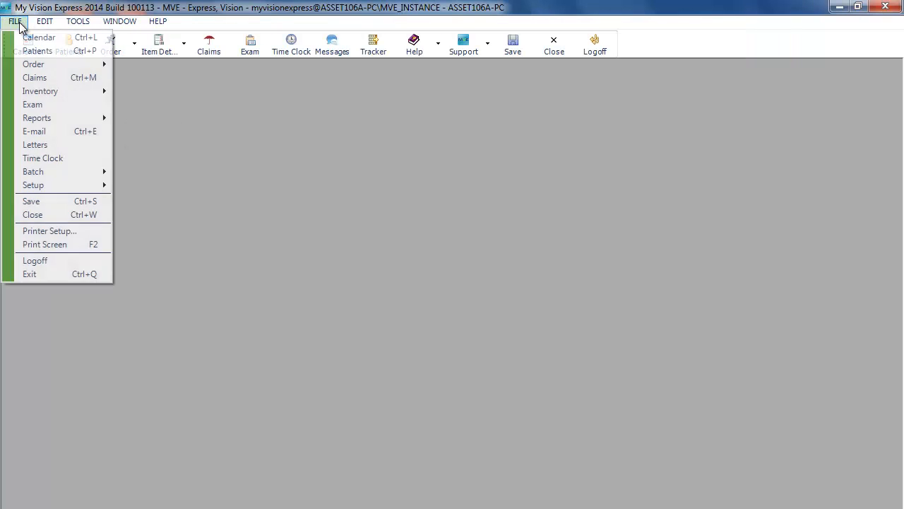
{"action": "mouse_move", "coordinate": [40, 96]}
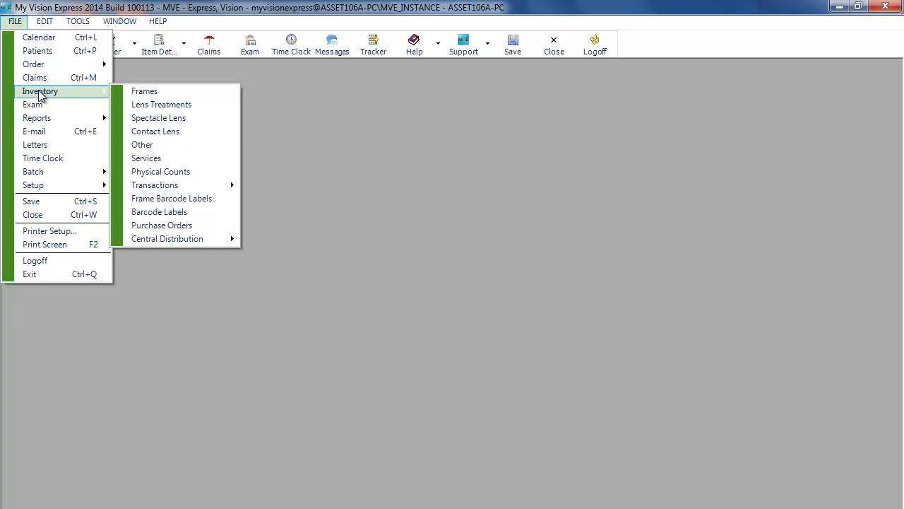
{"action": "left_click", "coordinate": [186, 107]}
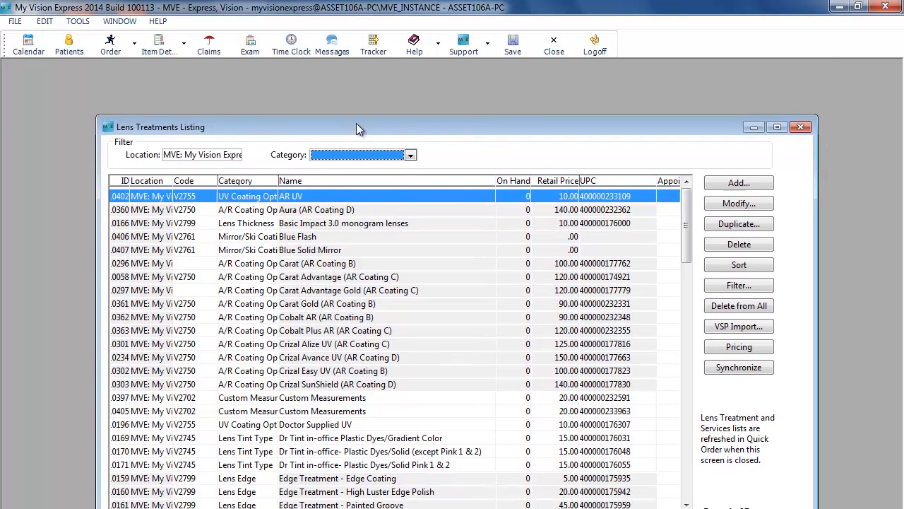
{"action": "left_click", "coordinate": [794, 131]}
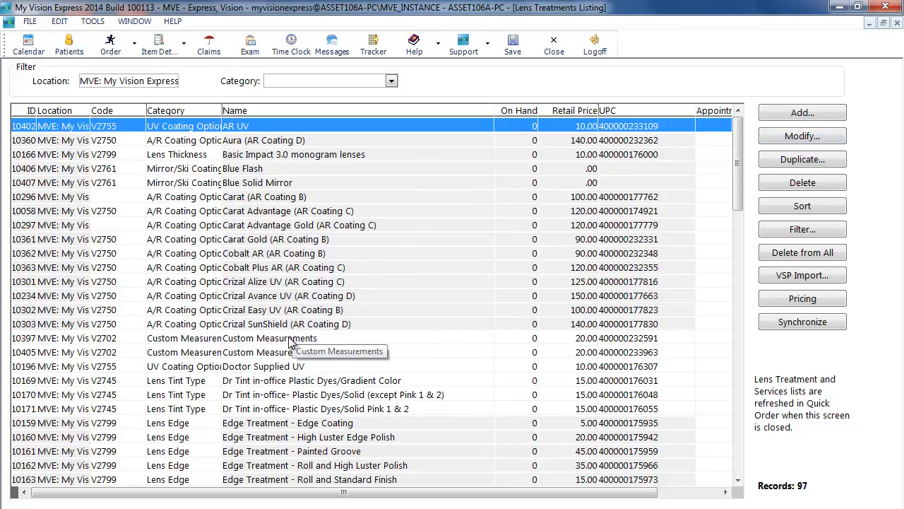
Set the retail price of Crizal Easy UV (AR Coating B) to 120
{"action": "left_click", "coordinate": [288, 313]}
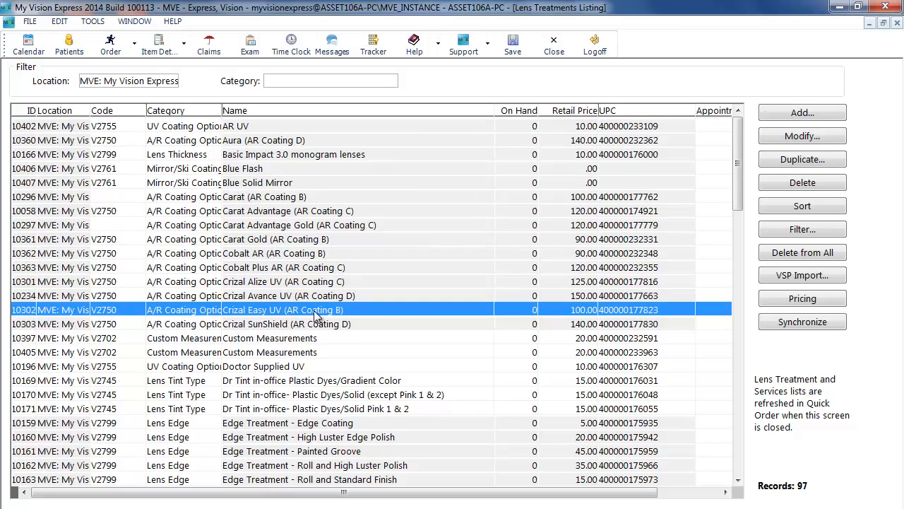
{"action": "left_click", "coordinate": [812, 138]}
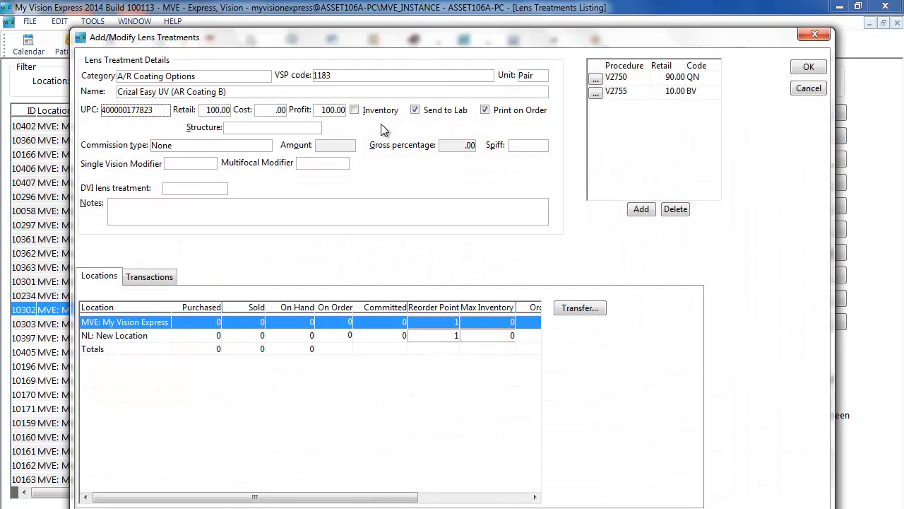
{"action": "left_click", "coordinate": [209, 112]}
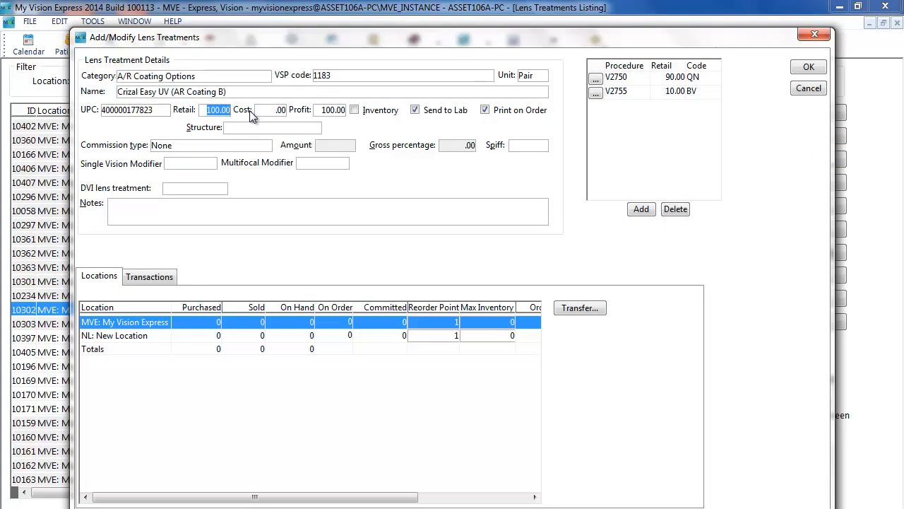
{"action": "type", "text": "120"}
{"action": "left_click", "coordinate": [809, 70]}
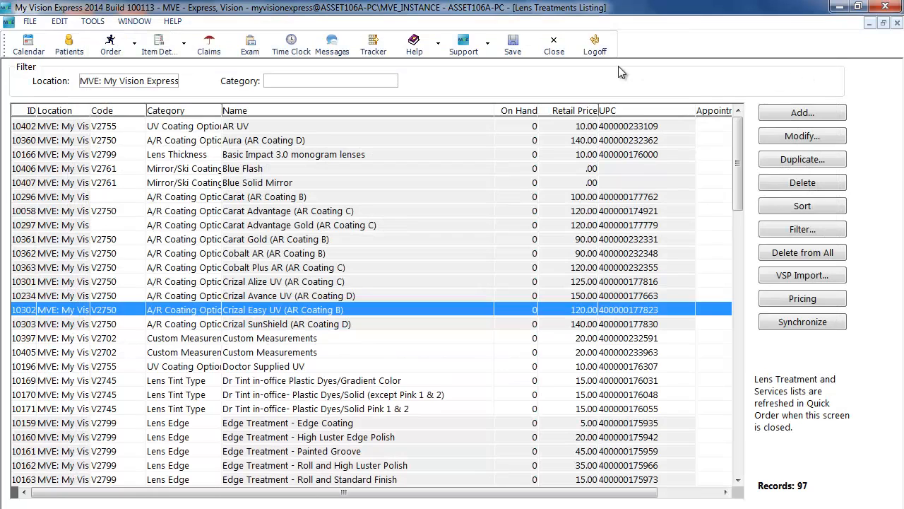
Open the VSP lens options import dialog to examine its categories, then close it
{"action": "left_click", "coordinate": [325, 353]}
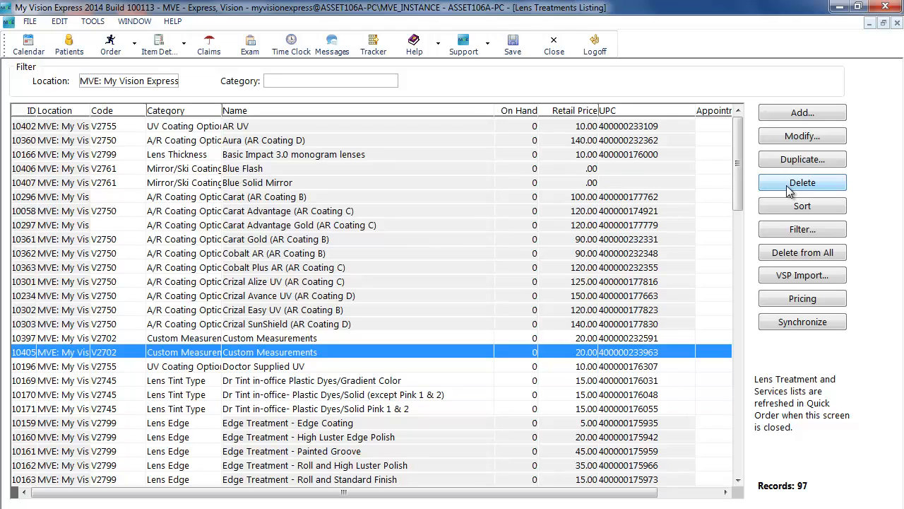
{"action": "left_click", "coordinate": [818, 277]}
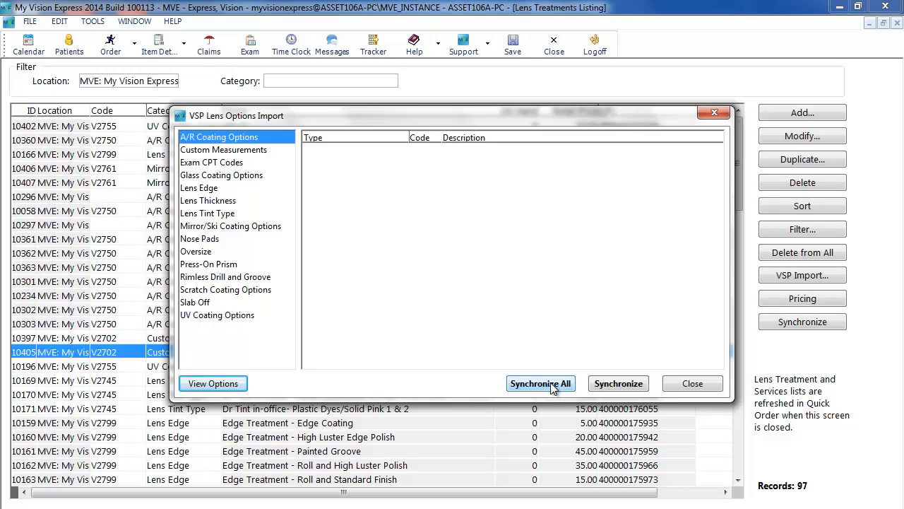
{"action": "left_click", "coordinate": [728, 113]}
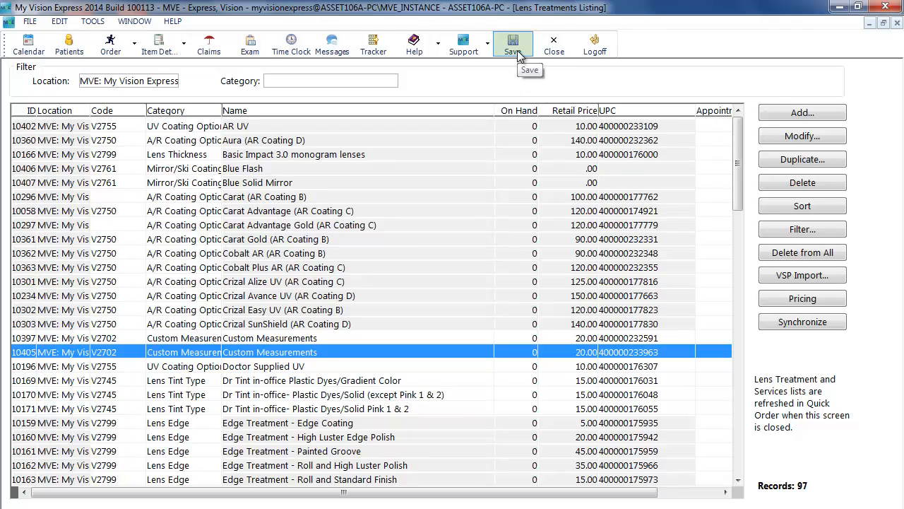
Close the lens treatments listing, open the Frames inventory listing and maximize it
{"action": "left_click", "coordinate": [554, 47]}
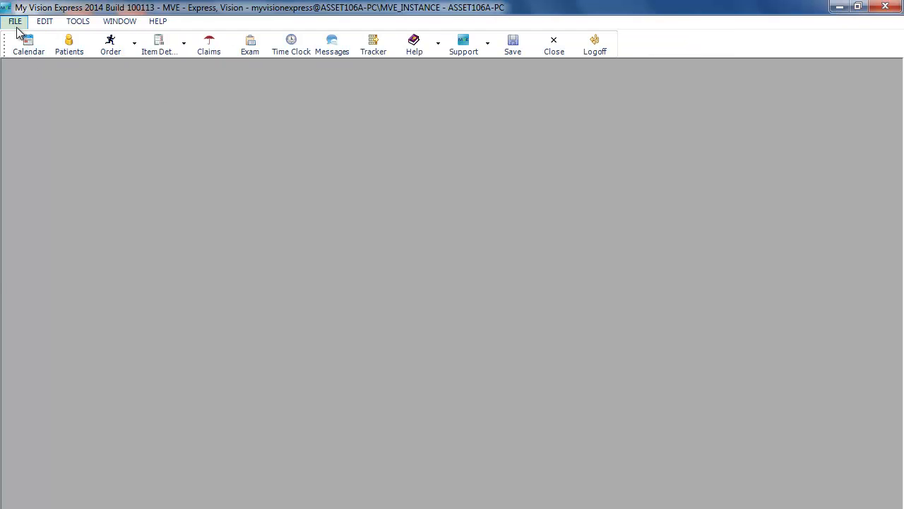
{"action": "left_click", "coordinate": [15, 21]}
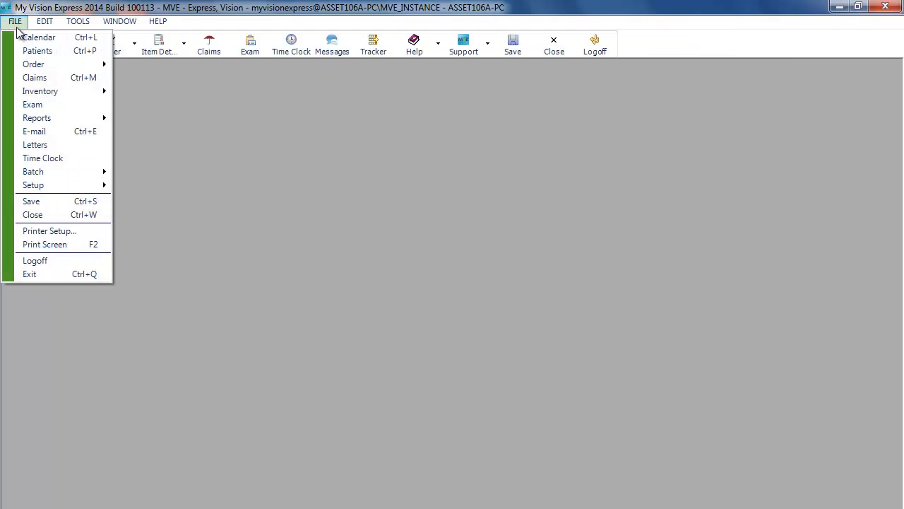
{"action": "mouse_move", "coordinate": [47, 92]}
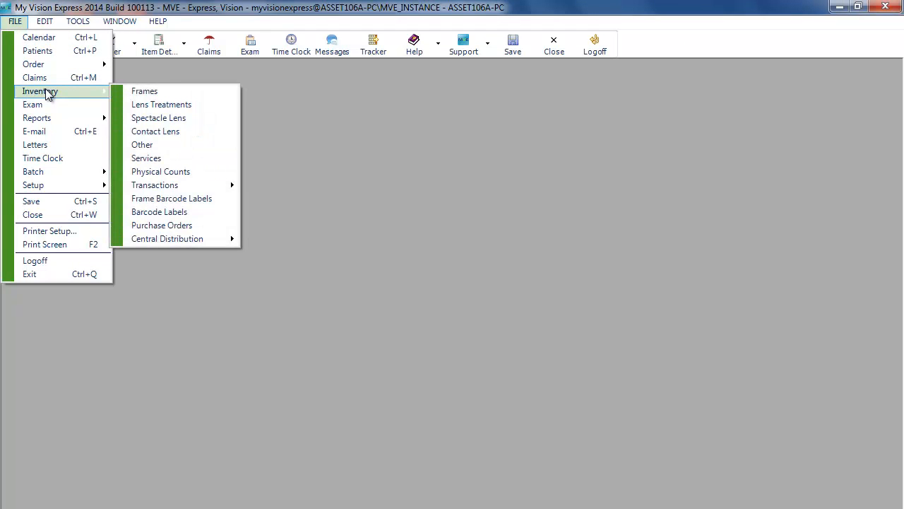
{"action": "left_click", "coordinate": [173, 95]}
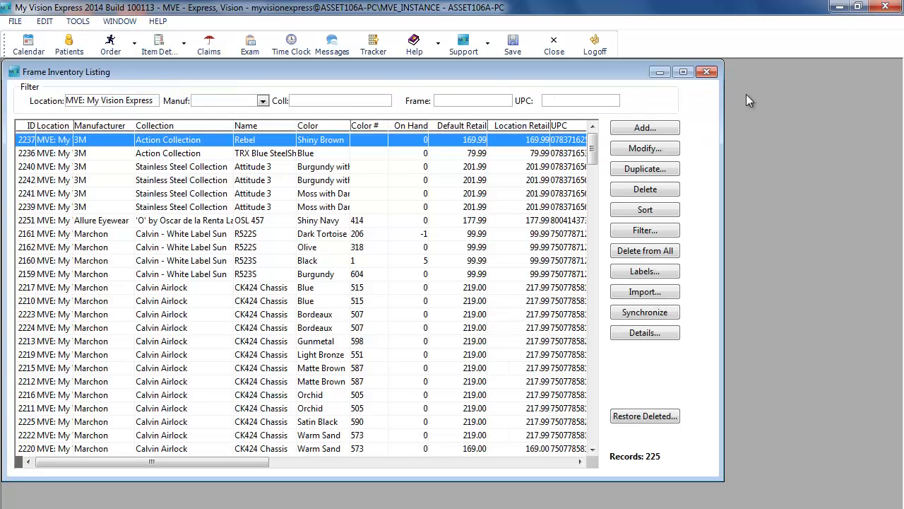
{"action": "left_click", "coordinate": [684, 72]}
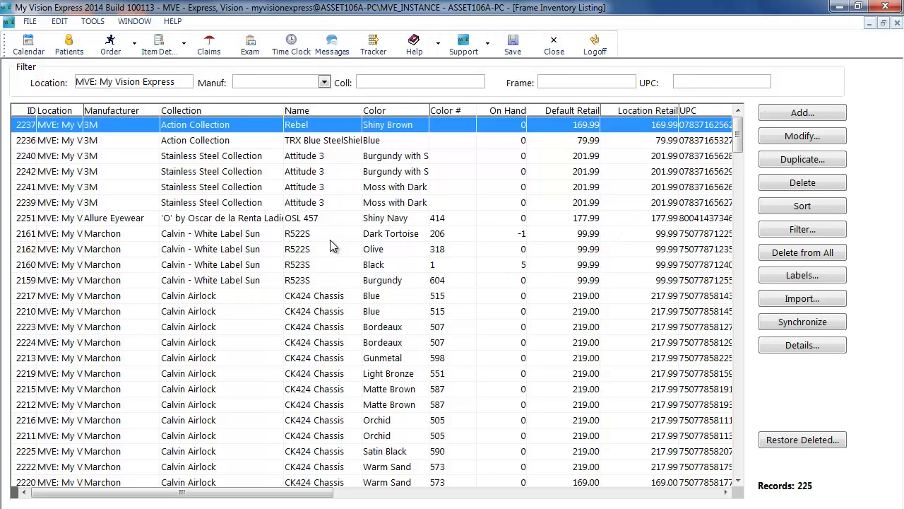
Open the Attitude 3 Moss with Dark Gunmetal frame record to review its details, then close it
{"action": "left_click", "coordinate": [293, 204]}
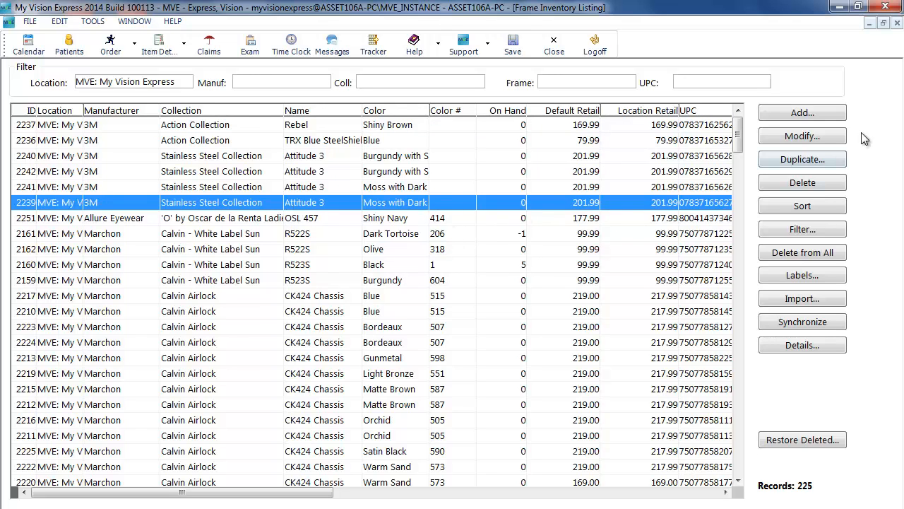
{"action": "left_click", "coordinate": [832, 137]}
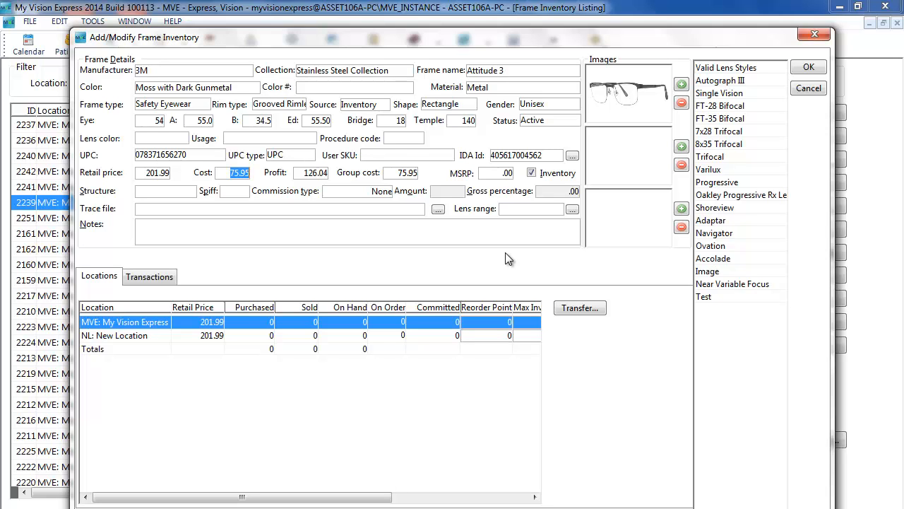
{"action": "left_click", "coordinate": [819, 72]}
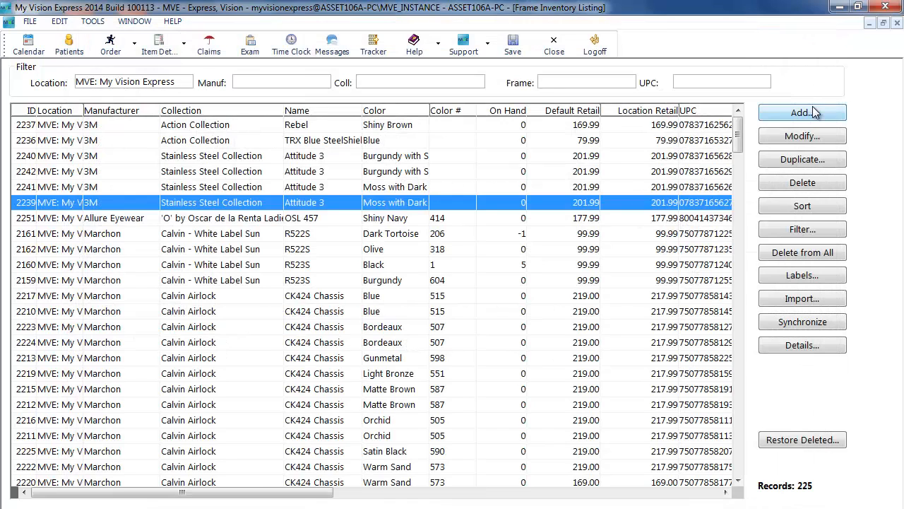
Start a new frame record to examine its fields and the manufacturer, rim type and shape lists, then cancel it
{"action": "left_click", "coordinate": [816, 113]}
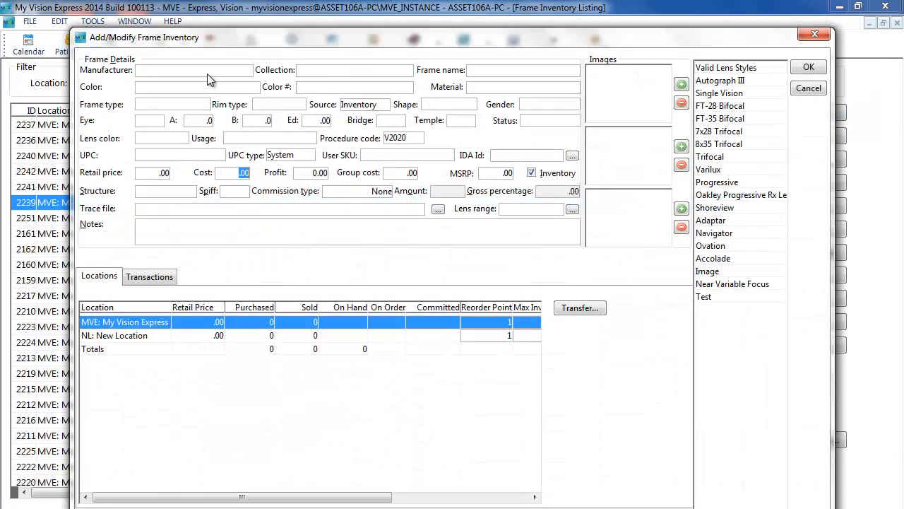
{"action": "left_click", "coordinate": [193, 72]}
{"action": "left_click", "coordinate": [245, 71]}
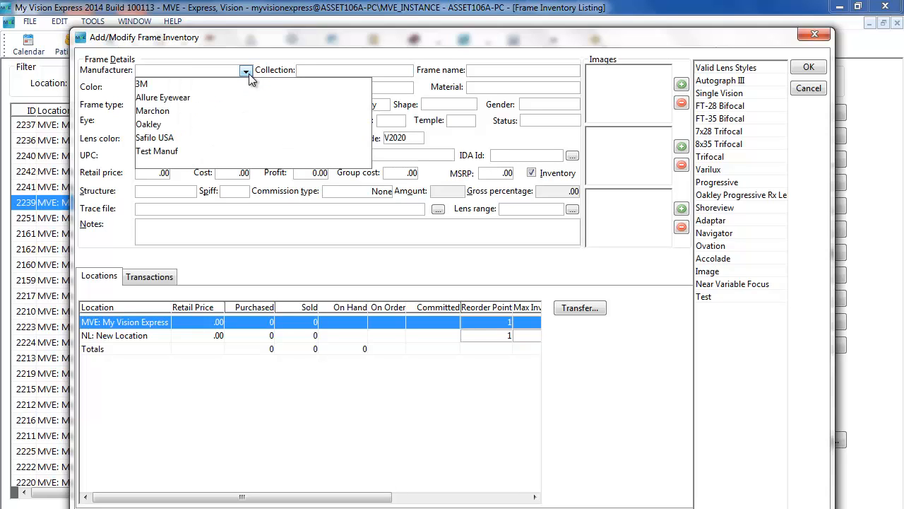
{"action": "left_click", "coordinate": [248, 75]}
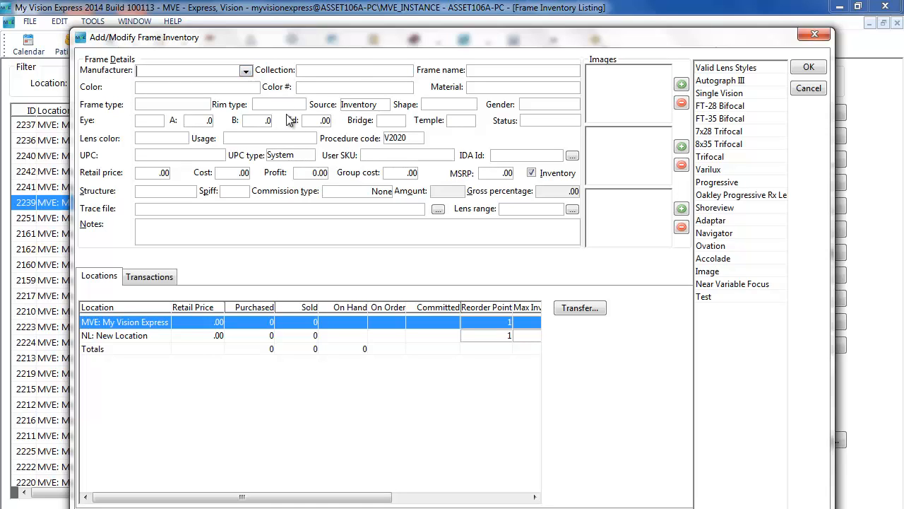
{"action": "left_click", "coordinate": [159, 177]}
{"action": "left_click", "coordinate": [403, 177]}
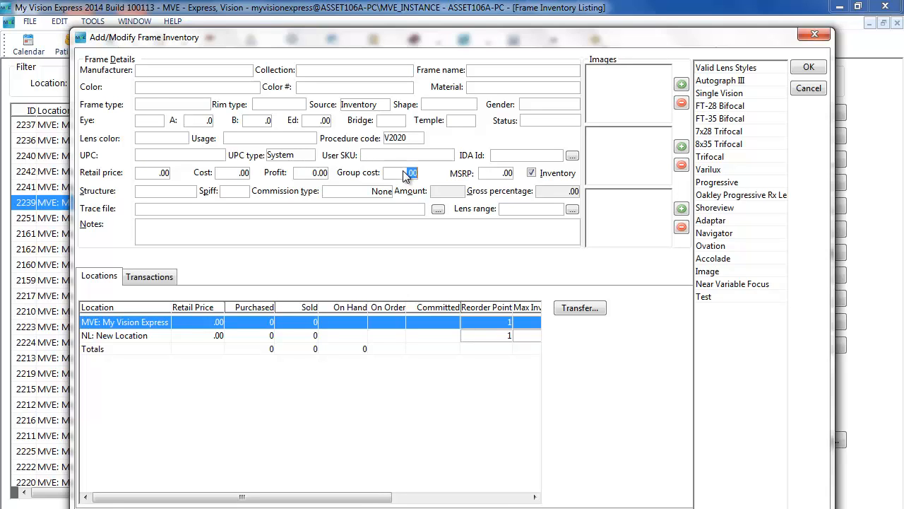
{"action": "left_click", "coordinate": [244, 177]}
{"action": "left_click", "coordinate": [300, 106]}
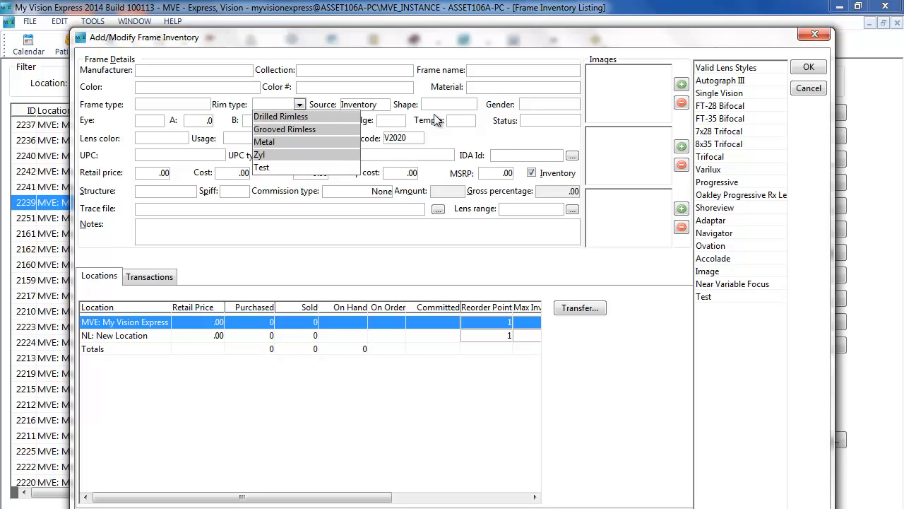
{"action": "left_click", "coordinate": [469, 106]}
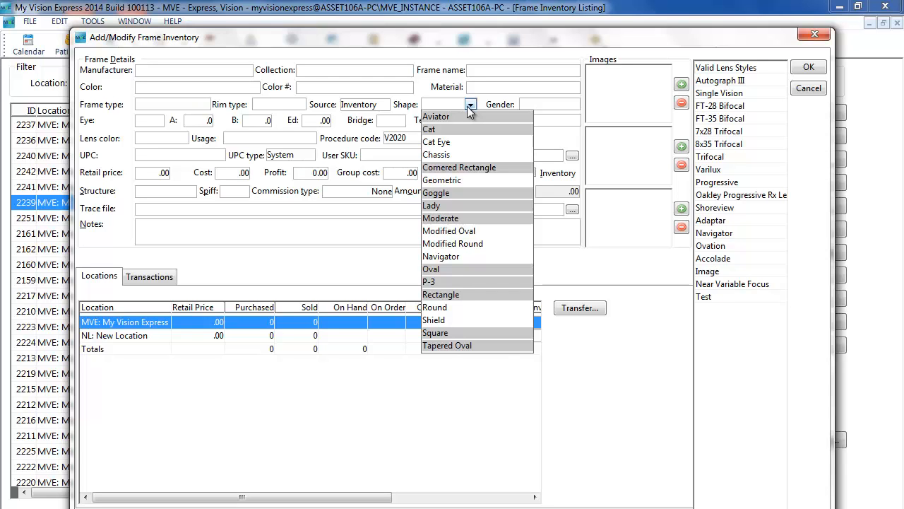
{"action": "left_click", "coordinate": [818, 94]}
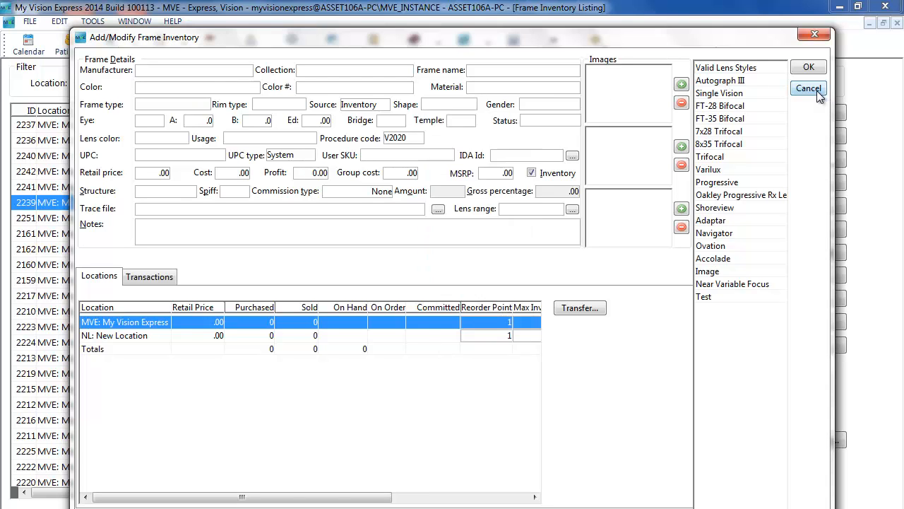
{"action": "left_click", "coordinate": [809, 89]}
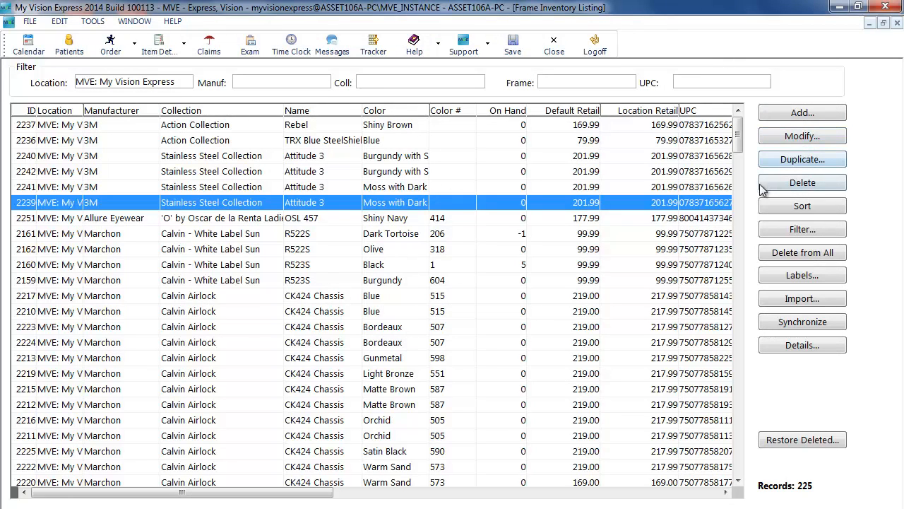
Select seven Calvin Airlock CK424 Chassis frames and set their rim type to Grooved Rimless in bulk details
{"action": "left_click", "coordinate": [373, 297]}
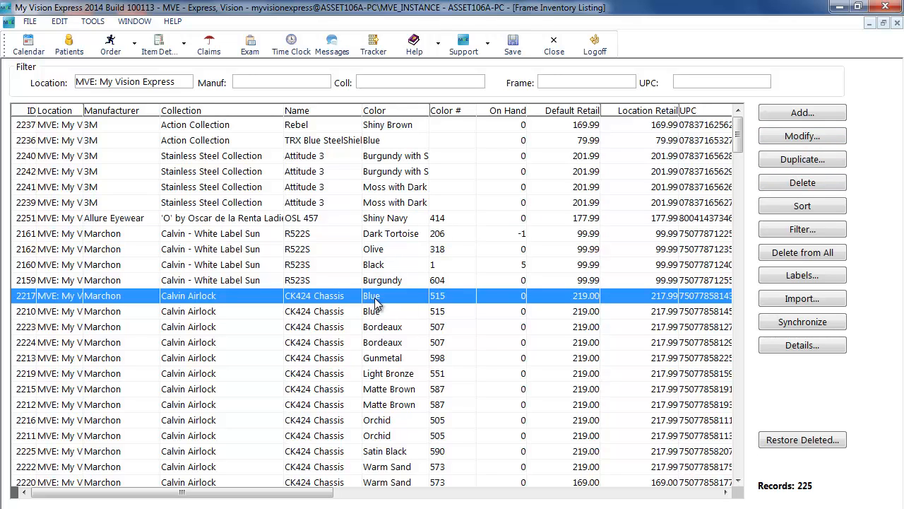
{"action": "left_click", "coordinate": [390, 311], "text": "ctrl"}
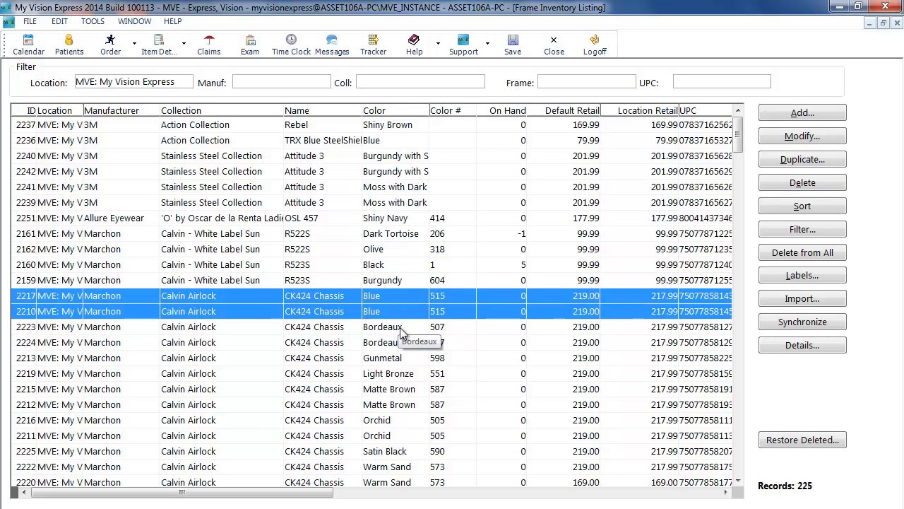
{"action": "left_click", "coordinate": [404, 328], "text": "ctrl"}
{"action": "left_click", "coordinate": [407, 378], "text": "ctrl"}
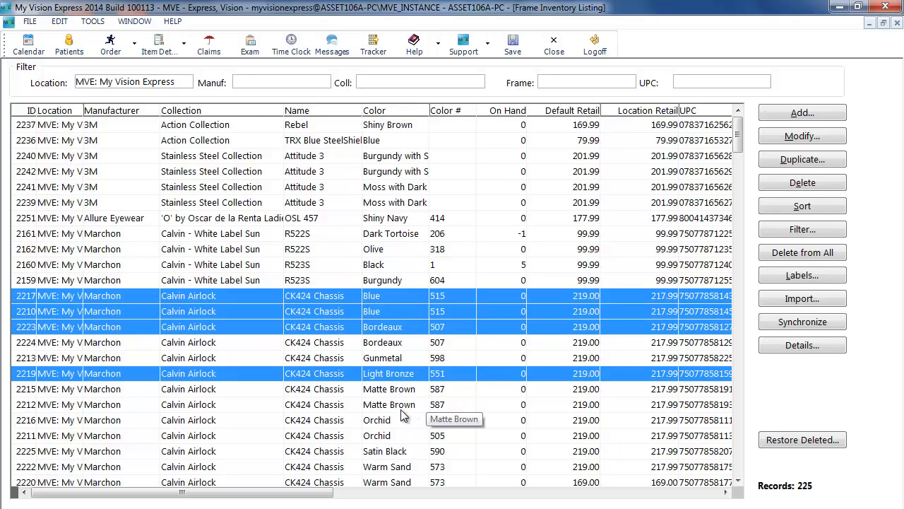
{"action": "left_click", "coordinate": [406, 408], "text": "ctrl"}
{"action": "left_click", "coordinate": [402, 436], "text": "ctrl"}
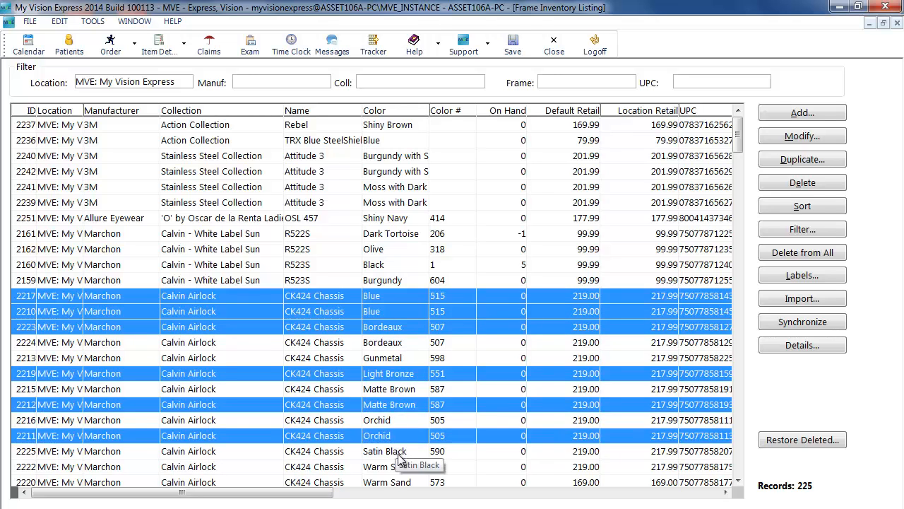
{"action": "left_click", "coordinate": [401, 452], "text": "ctrl"}
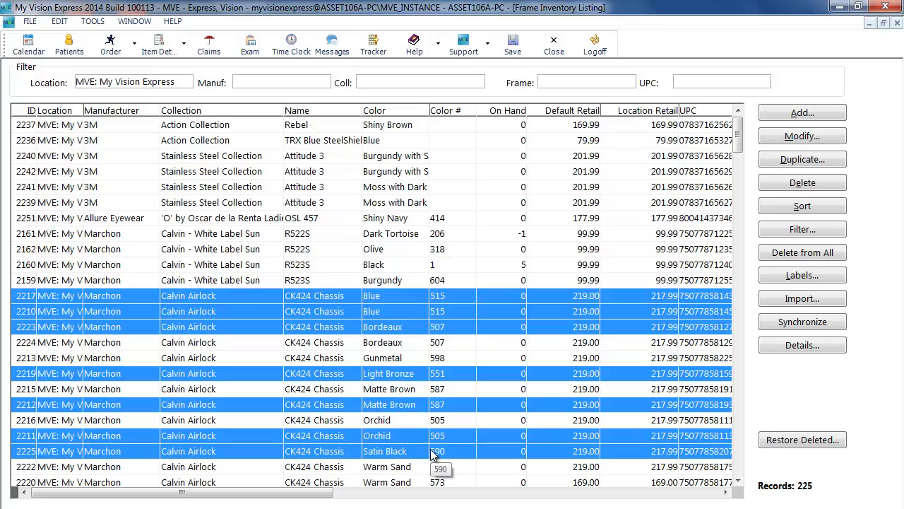
{"action": "left_click", "coordinate": [816, 347]}
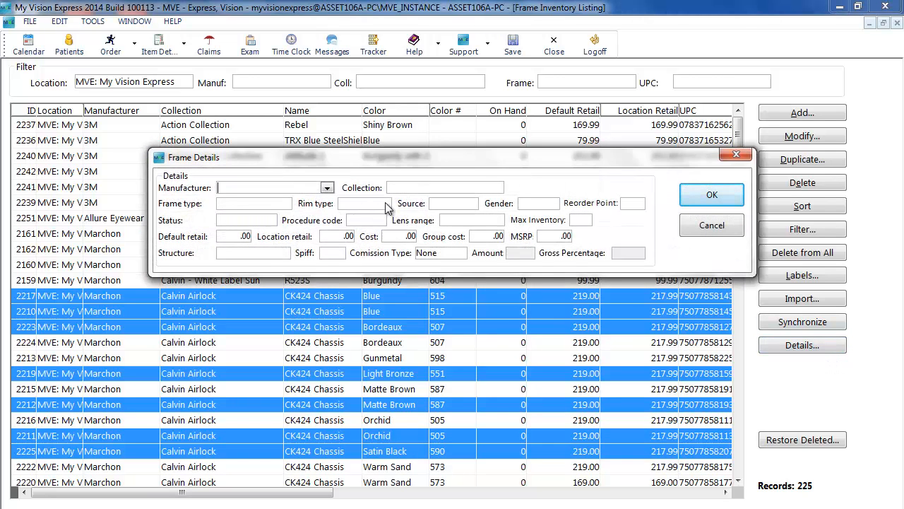
{"action": "left_click", "coordinate": [385, 204]}
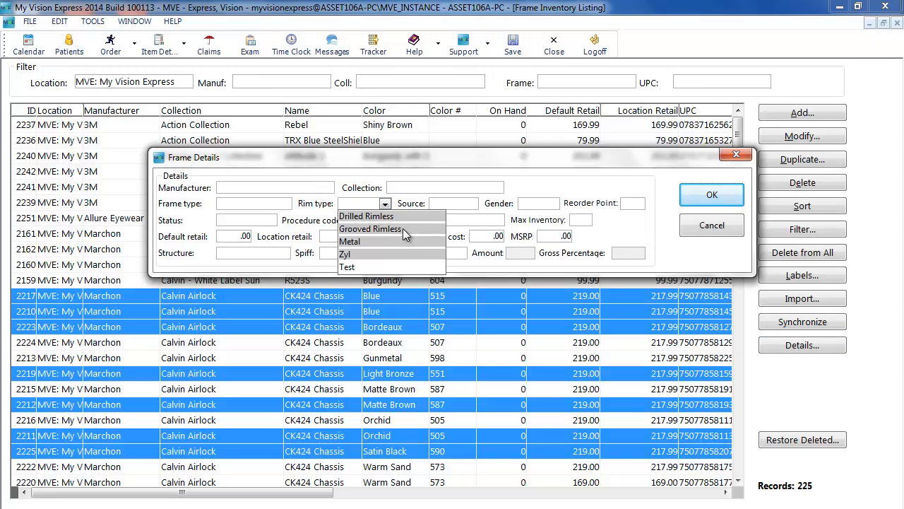
{"action": "left_click", "coordinate": [403, 230]}
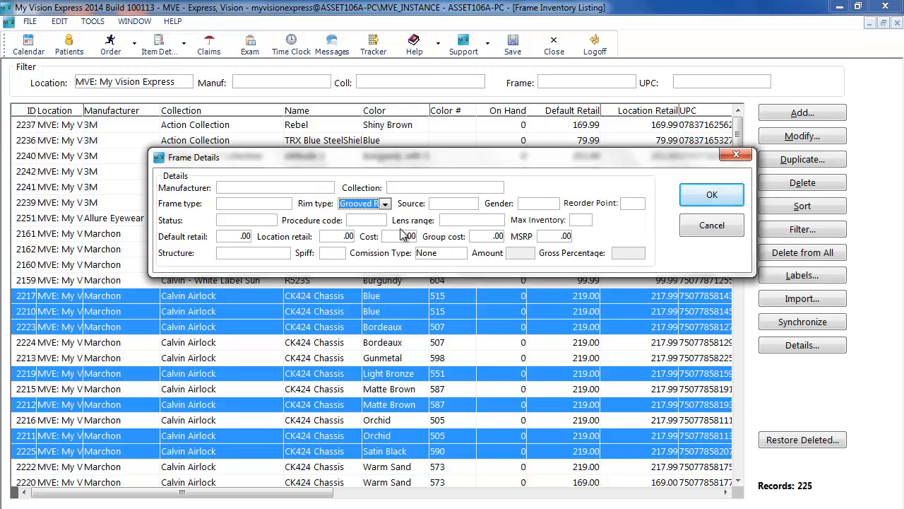
{"action": "left_click", "coordinate": [714, 198]}
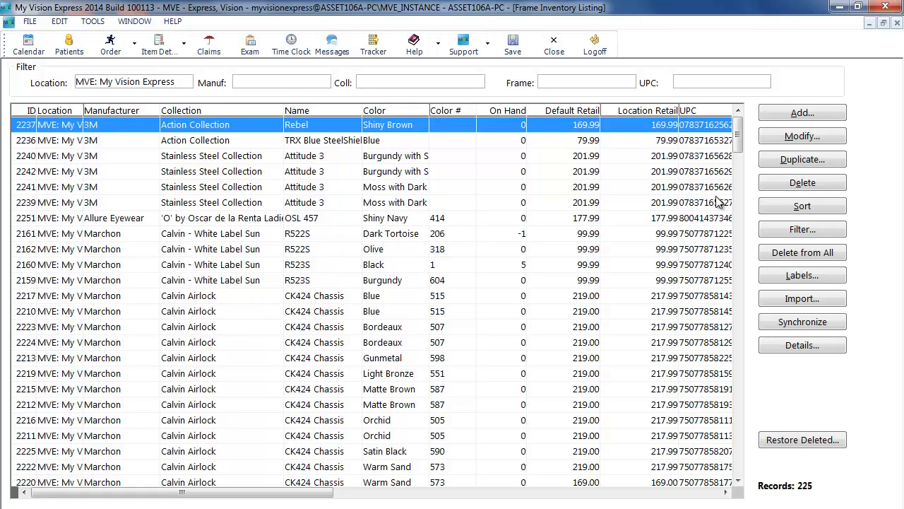
Close the frame listing, open the Insurance Companies setup and maximize it
{"action": "left_click", "coordinate": [553, 46]}
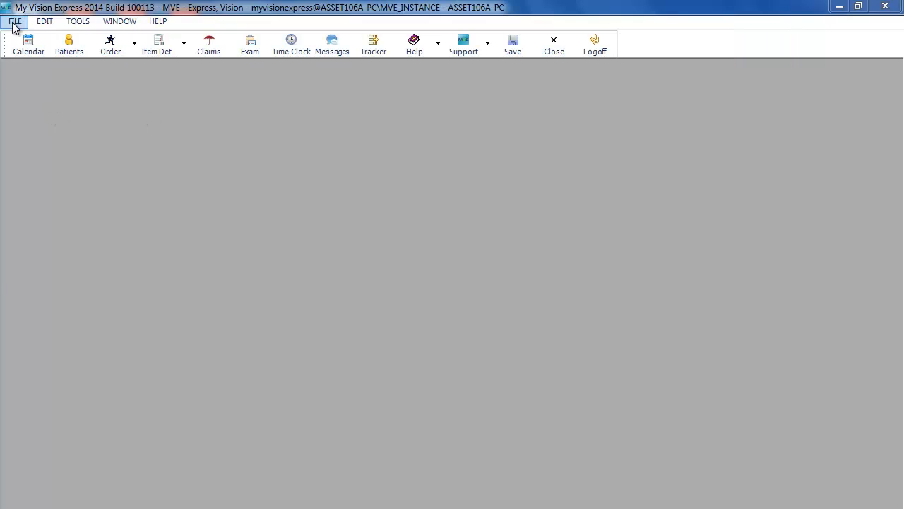
{"action": "left_click", "coordinate": [14, 22]}
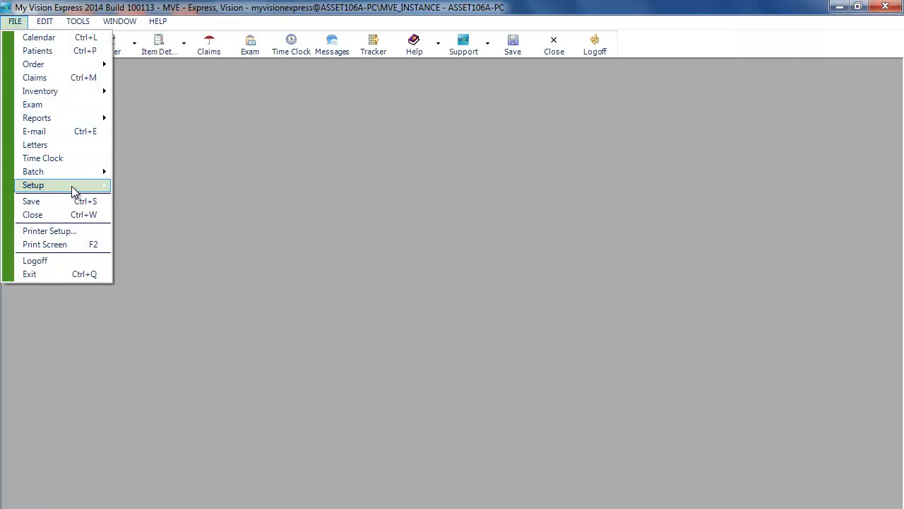
{"action": "mouse_move", "coordinate": [73, 187]}
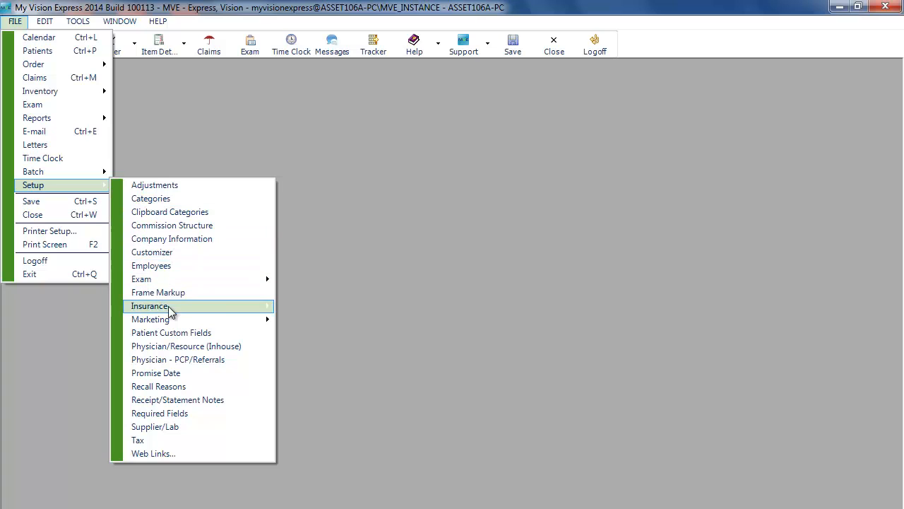
{"action": "mouse_move", "coordinate": [205, 306]}
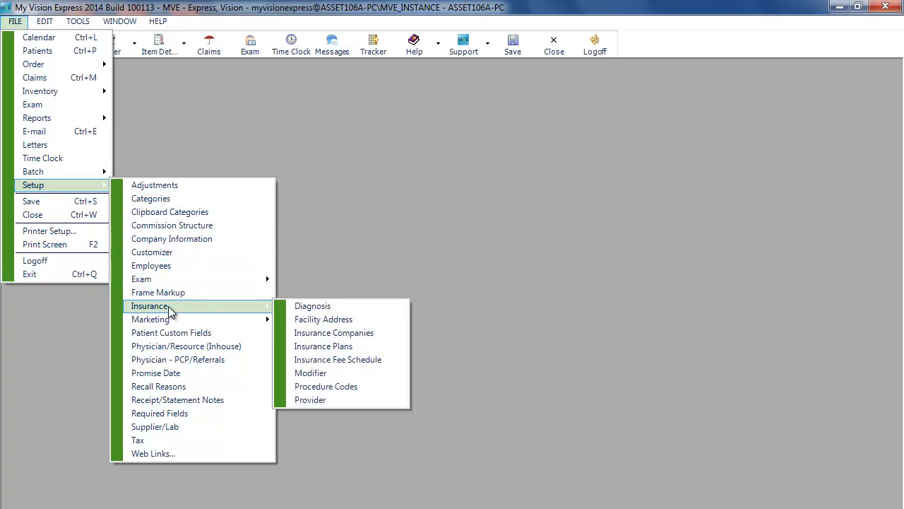
{"action": "left_click", "coordinate": [302, 333]}
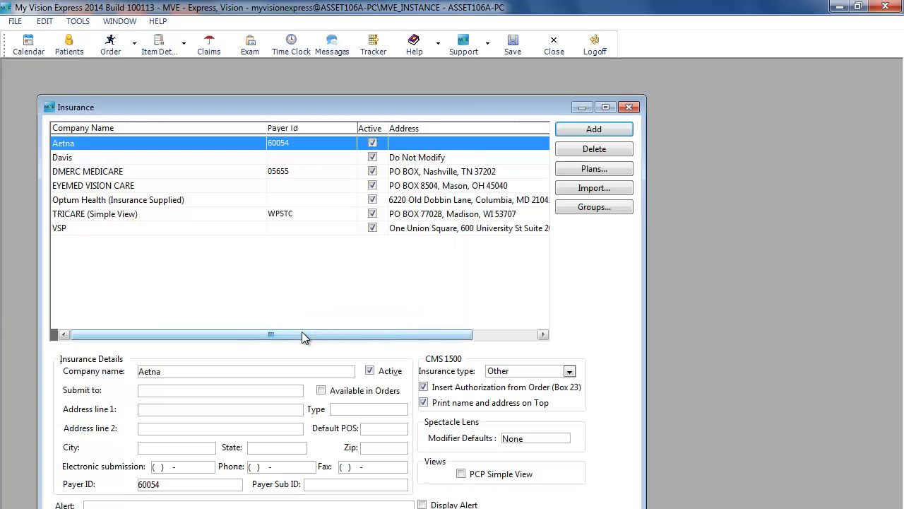
{"action": "left_click", "coordinate": [606, 108]}
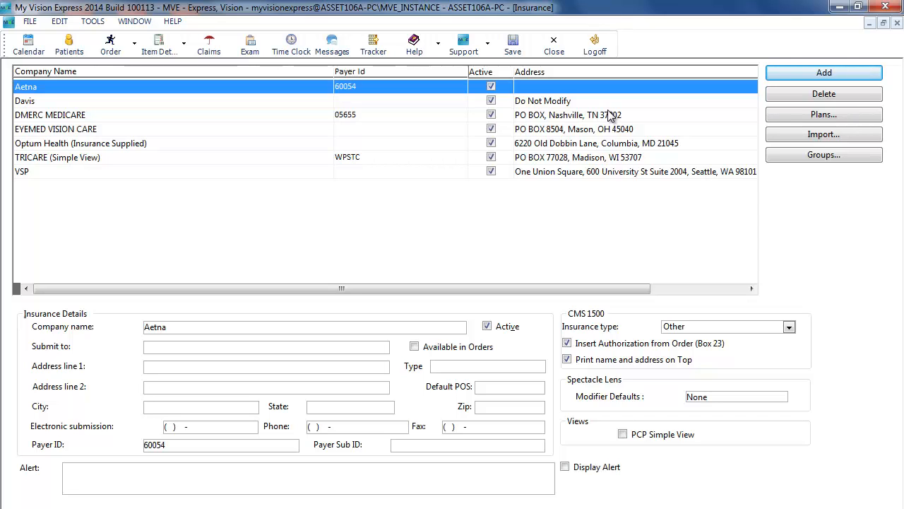
Add a new insurance company record and set its default place of service to 11
{"action": "left_click", "coordinate": [861, 83]}
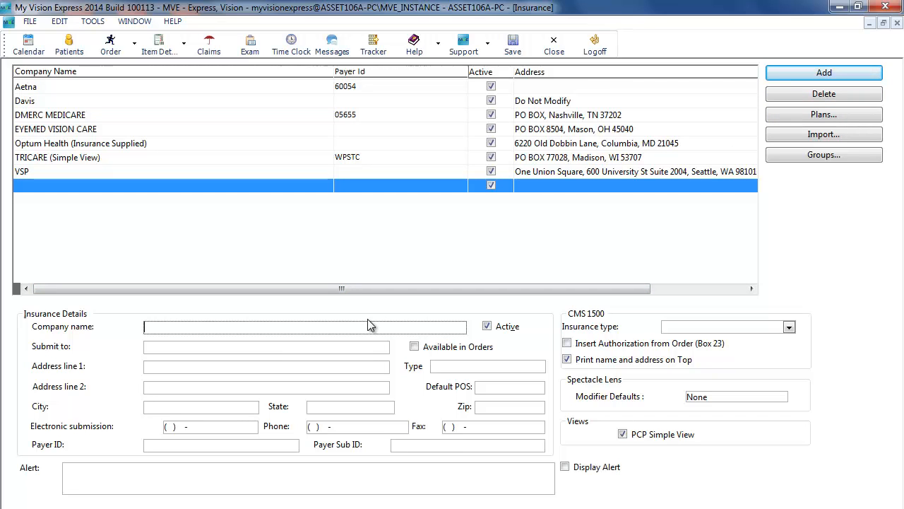
{"action": "left_click", "coordinate": [504, 362]}
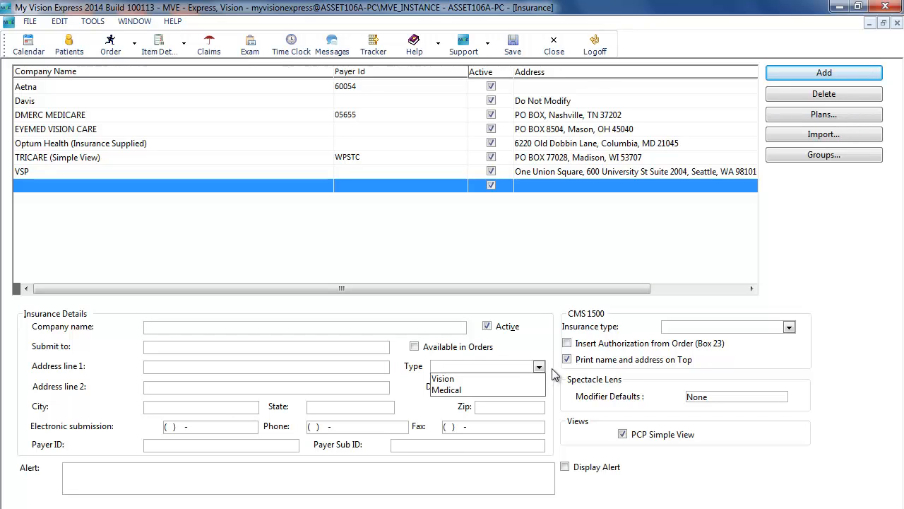
{"action": "left_click", "coordinate": [539, 368]}
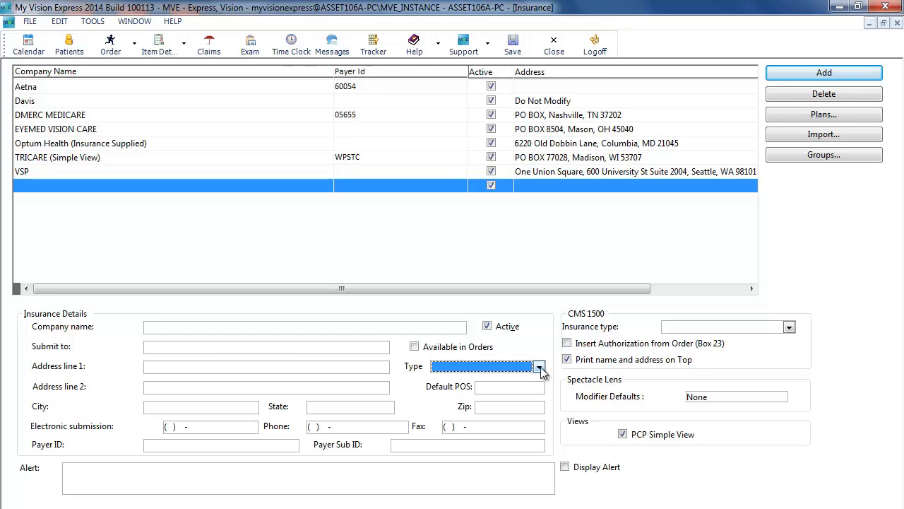
{"action": "left_click", "coordinate": [538, 389]}
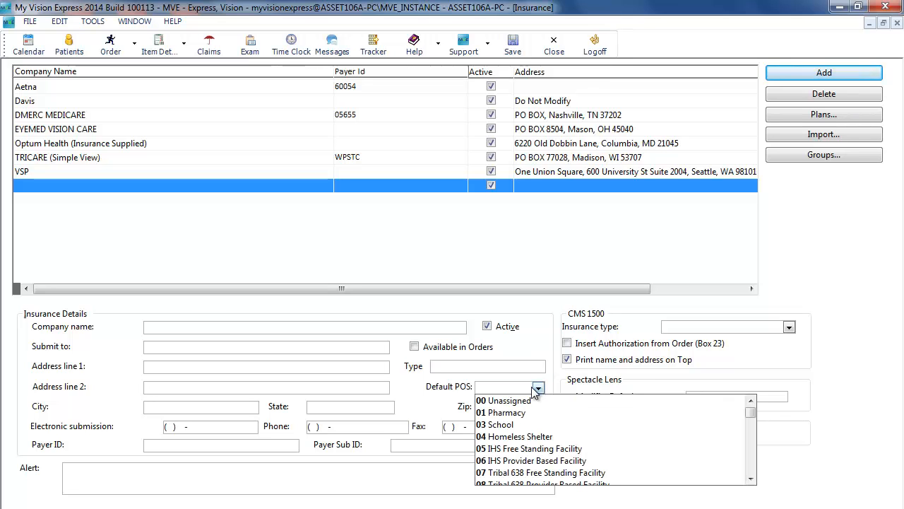
{"action": "scroll", "coordinate": [544, 410], "scroll_direction": "down", "scroll_amount": 1}
{"action": "left_click", "coordinate": [503, 473]}
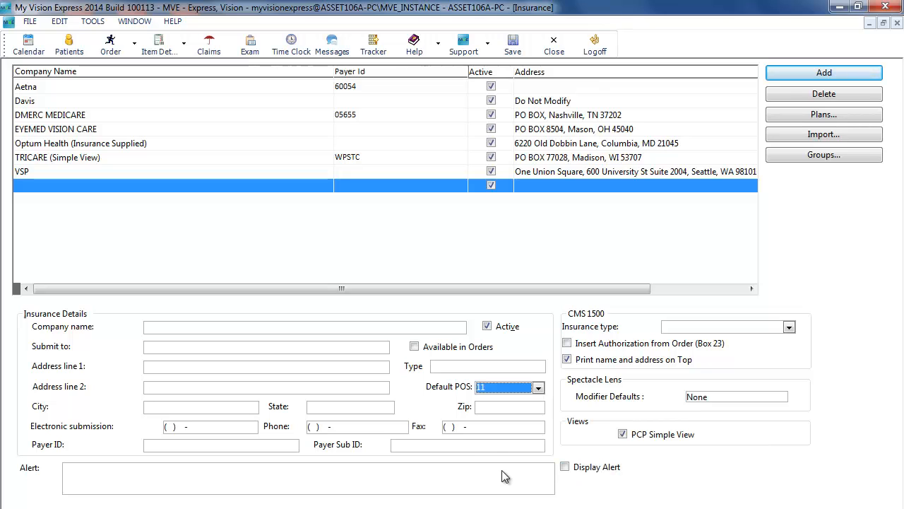
{"action": "left_click", "coordinate": [789, 327]}
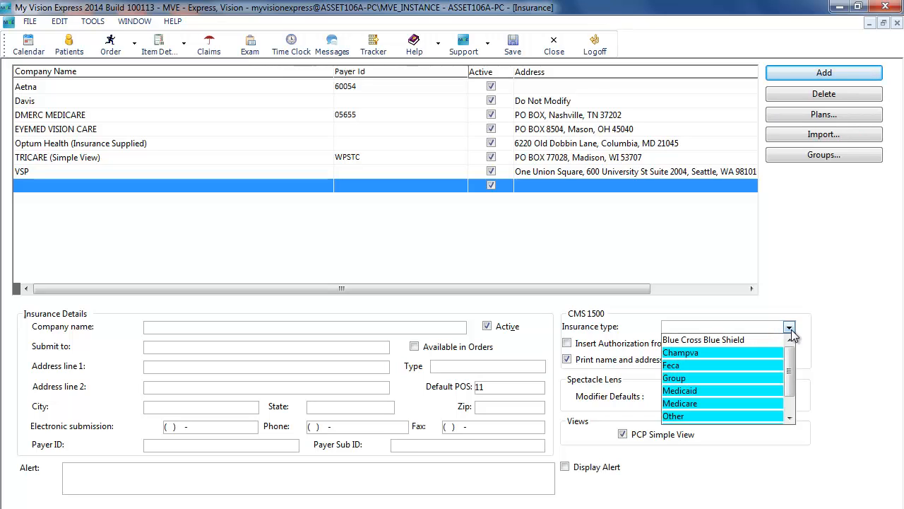
{"action": "left_click", "coordinate": [789, 327]}
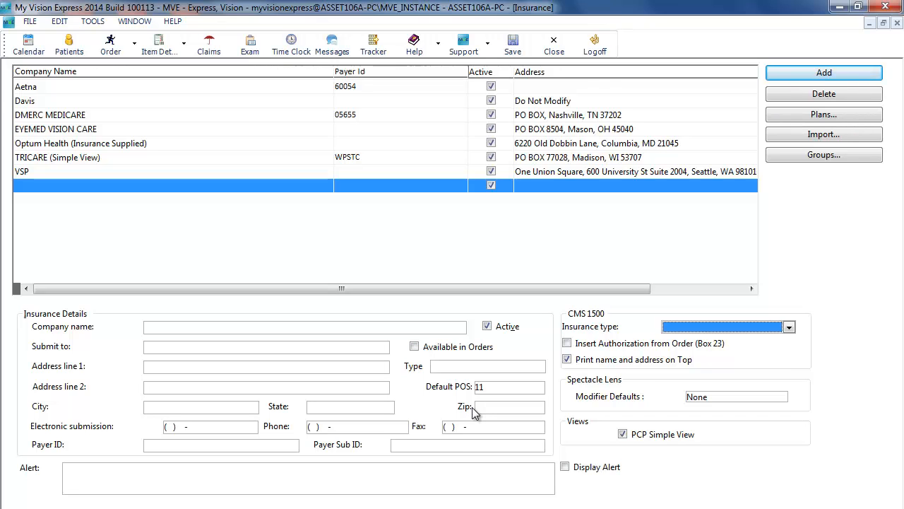
Refresh the Eyefinity carrier list and import AFTRA Health Fund as the new insurance company
{"action": "left_click", "coordinate": [821, 138]}
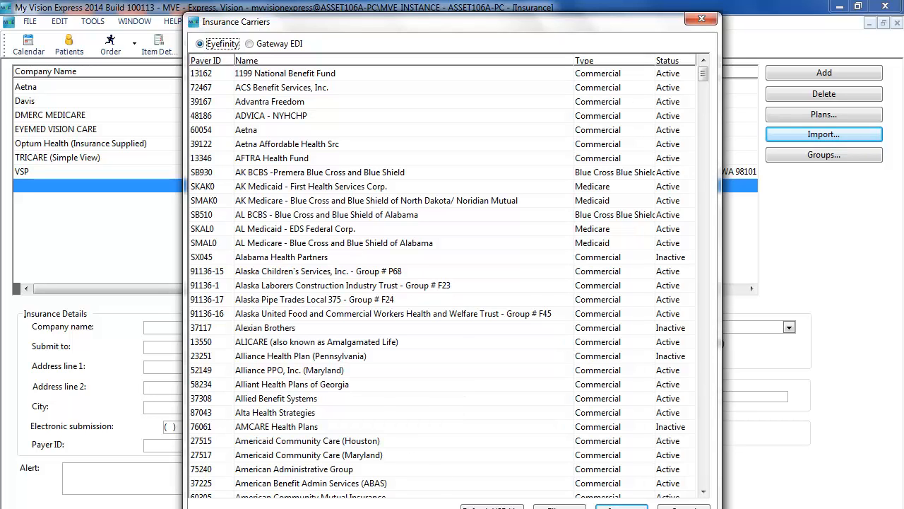
{"action": "left_click", "coordinate": [493, 506]}
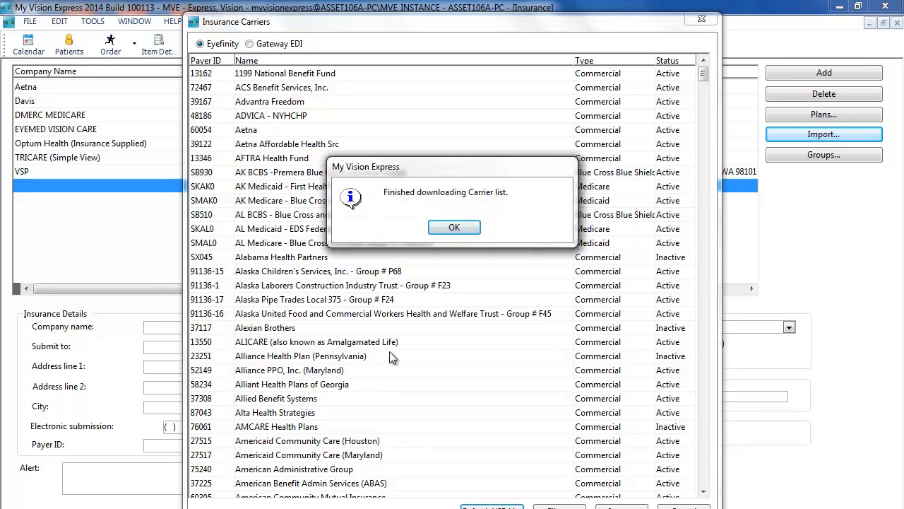
{"action": "left_click", "coordinate": [463, 228]}
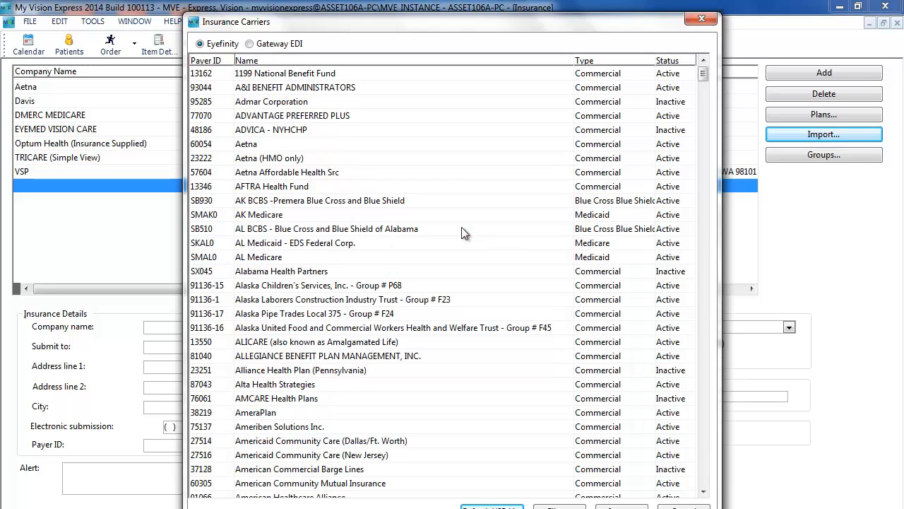
{"action": "left_click", "coordinate": [357, 188]}
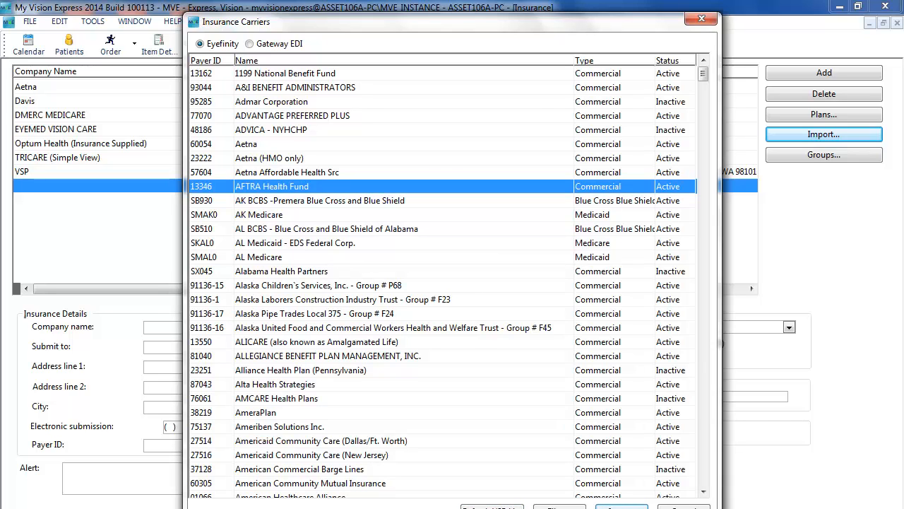
{"action": "left_click", "coordinate": [622, 506]}
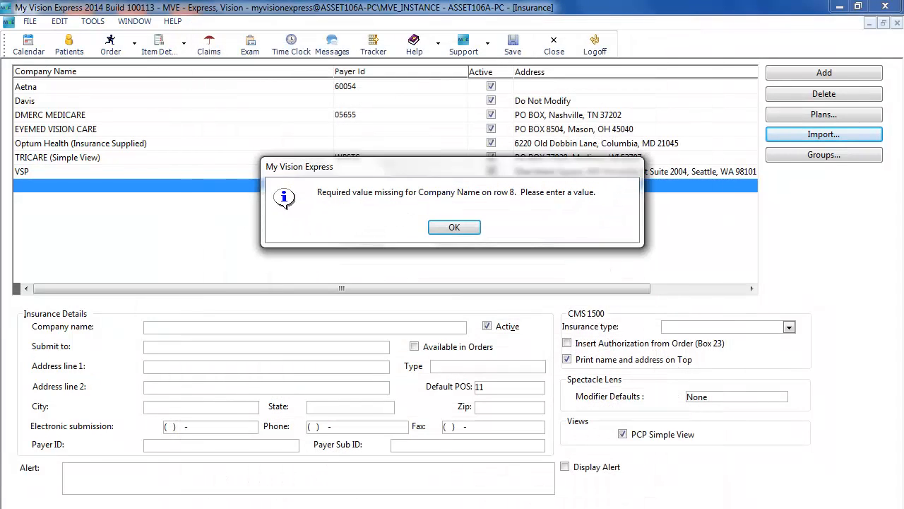
{"action": "left_click", "coordinate": [454, 227]}
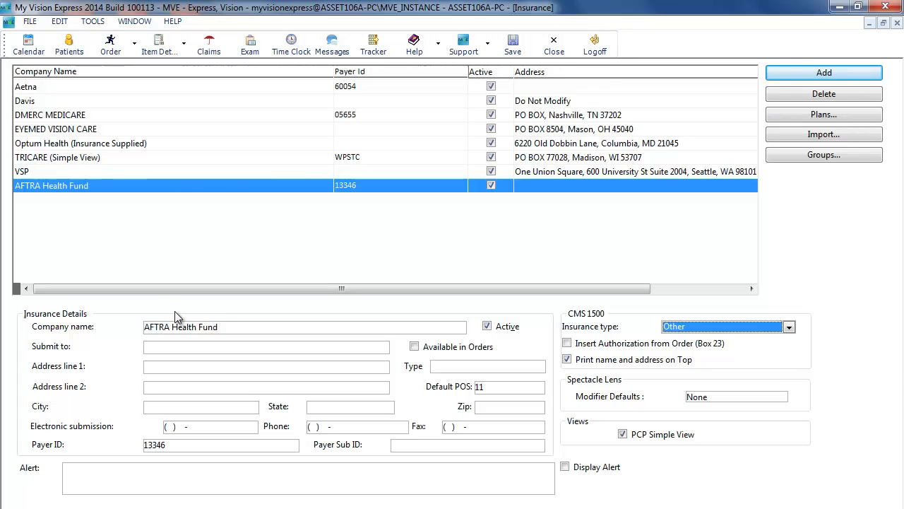
Review the AFTRA Health Fund's company name, payer ID and address fields, then save the record
{"action": "left_click", "coordinate": [245, 329]}
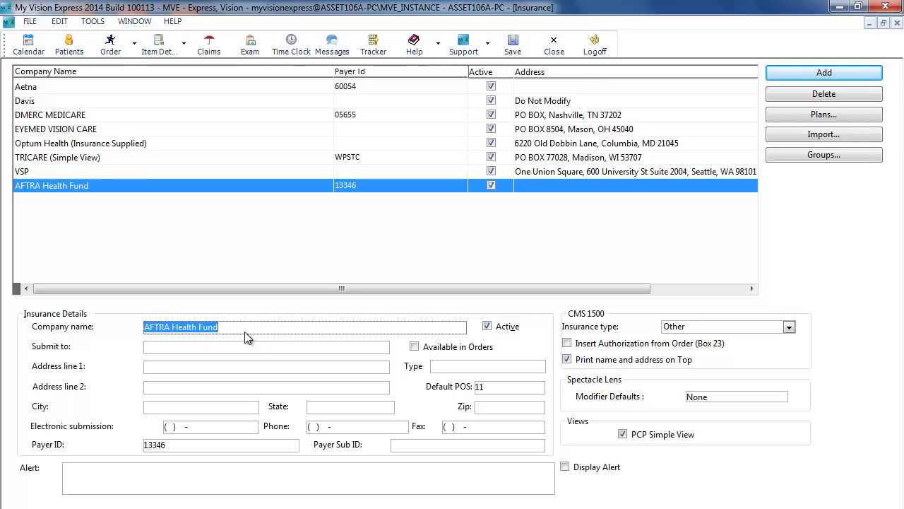
{"action": "left_click", "coordinate": [181, 445]}
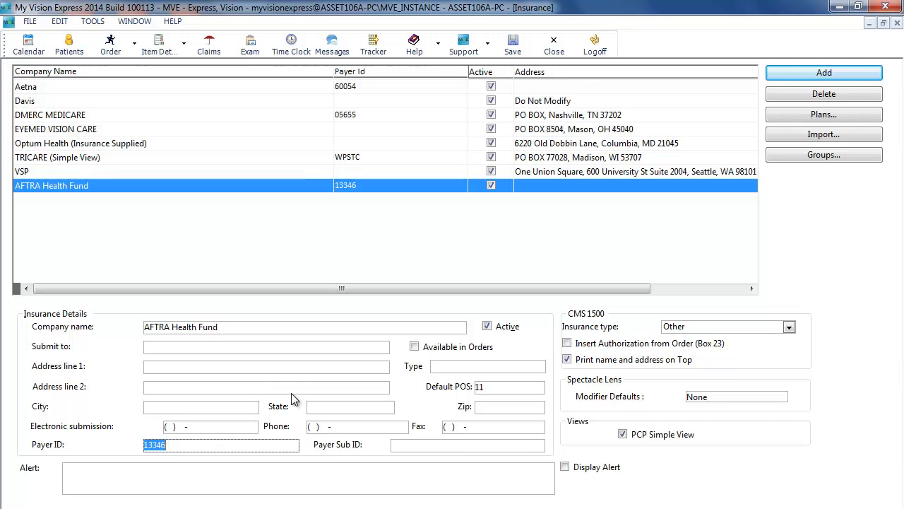
{"action": "left_click", "coordinate": [191, 369]}
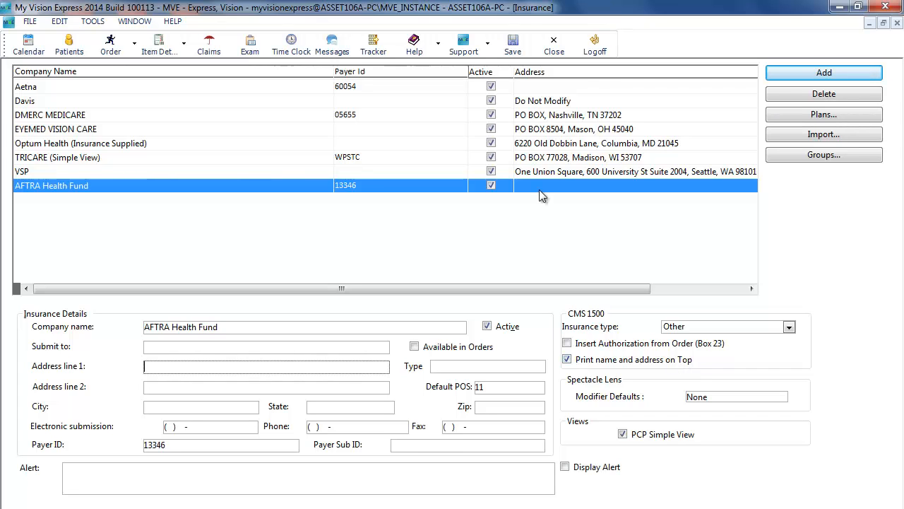
{"action": "left_click", "coordinate": [553, 47]}
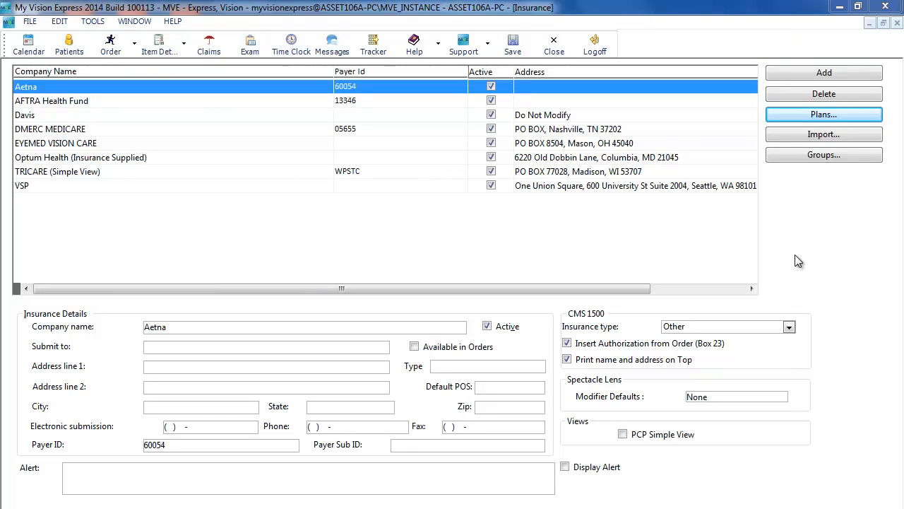
Add an insurance plan named AFTRA Plan for AFTRA Health Fund, limited to the MVE My Vision location
{"action": "left_click", "coordinate": [822, 118]}
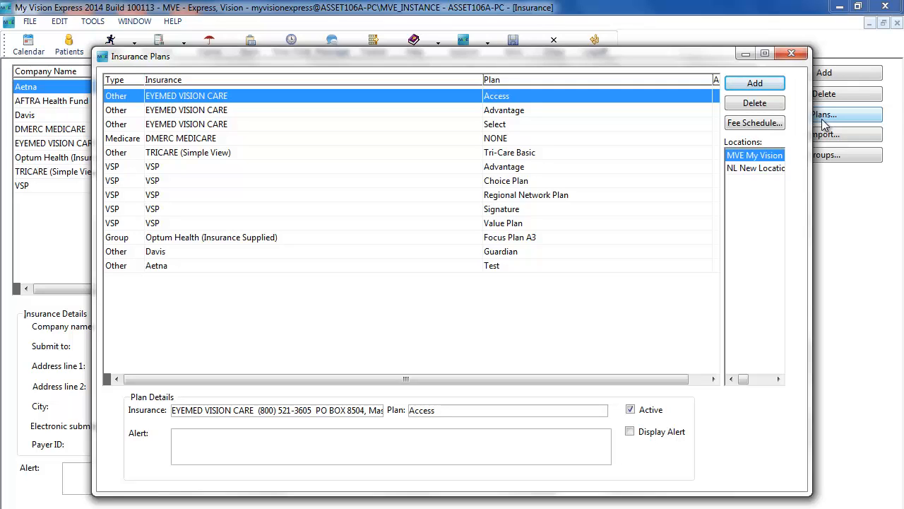
{"action": "left_click", "coordinate": [755, 83]}
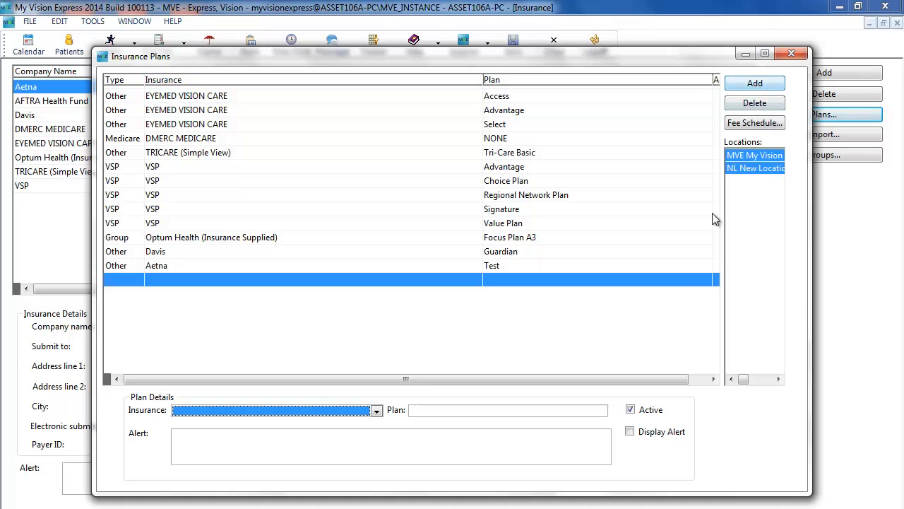
{"action": "left_click", "coordinate": [377, 411]}
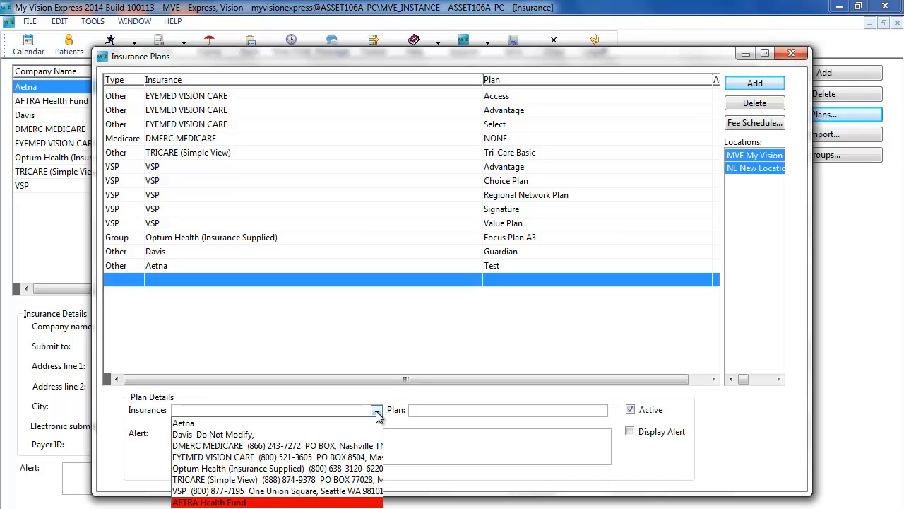
{"action": "left_click", "coordinate": [304, 501]}
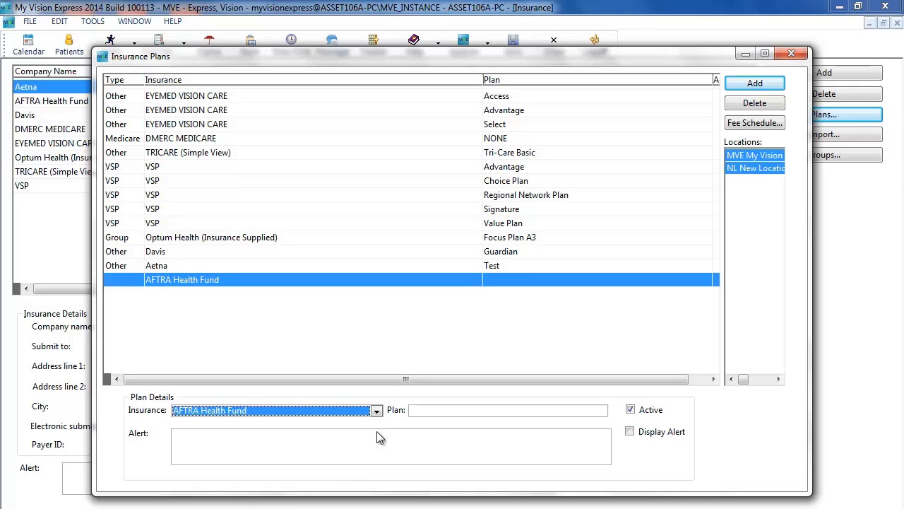
{"action": "left_click", "coordinate": [414, 410]}
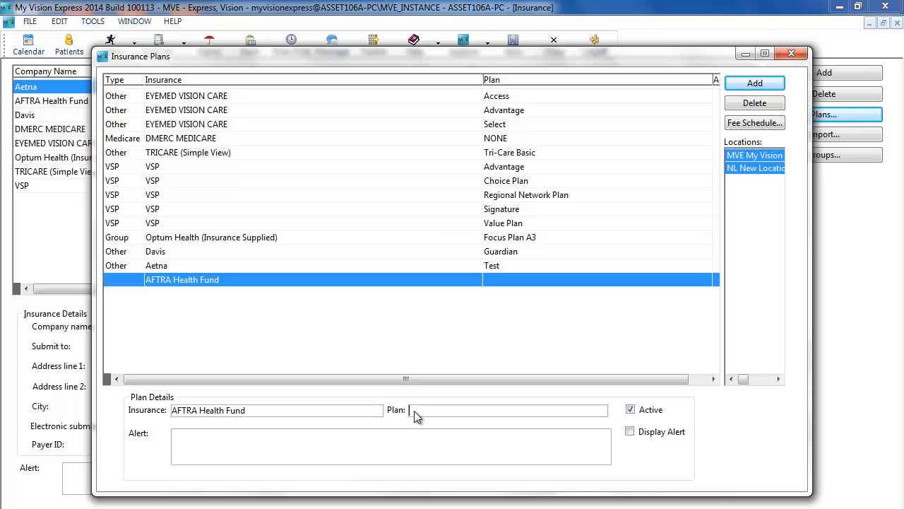
{"action": "type", "text": "AFTRA Plan"}
{"action": "left_click", "coordinate": [772, 170]}
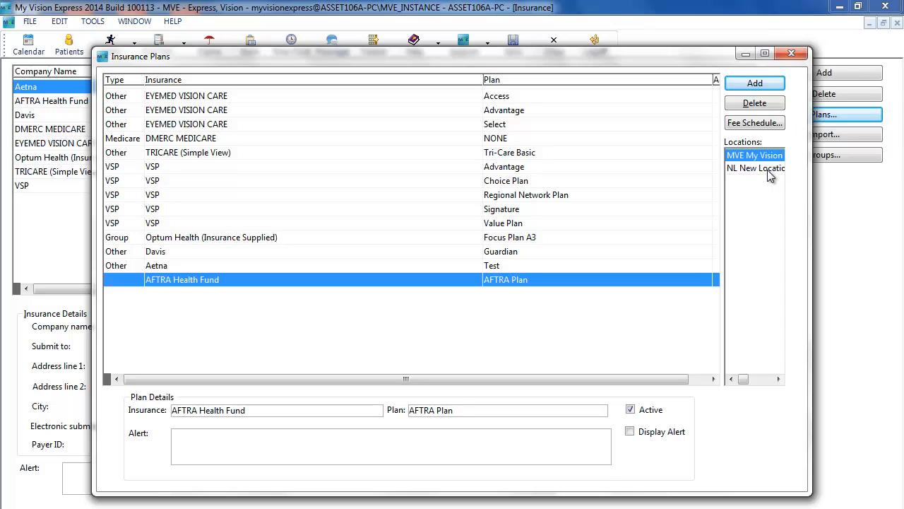
Browse the VSP plan entries, then close the Insurance Plans window and save the changes
{"action": "left_click", "coordinate": [538, 183]}
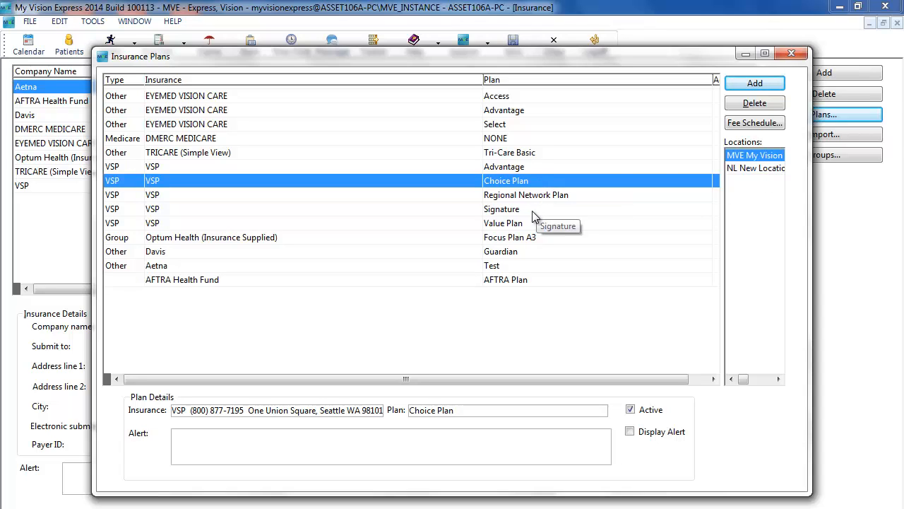
{"action": "left_click", "coordinate": [533, 216]}
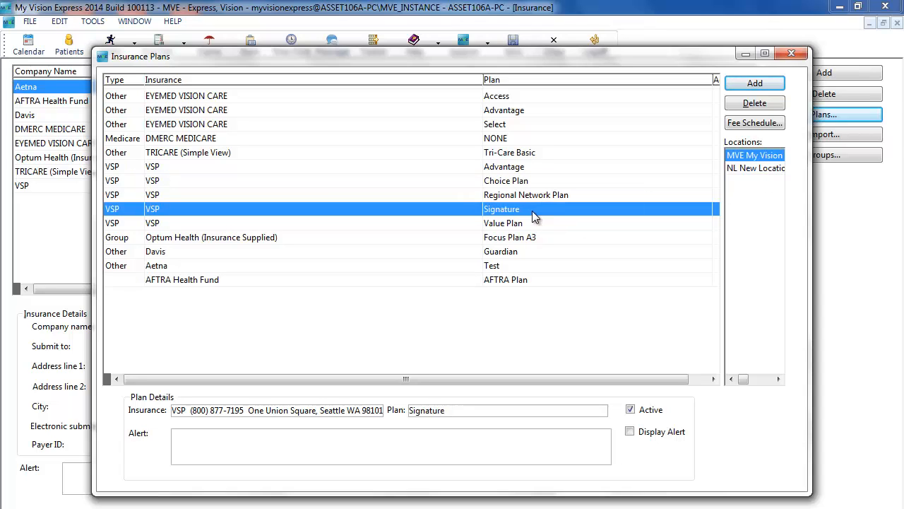
{"action": "left_click", "coordinate": [525, 172]}
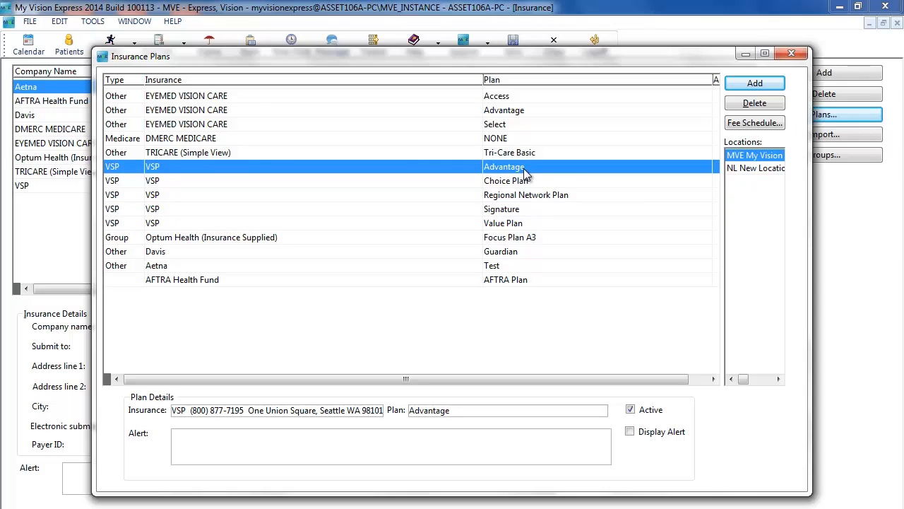
{"action": "left_click", "coordinate": [523, 224]}
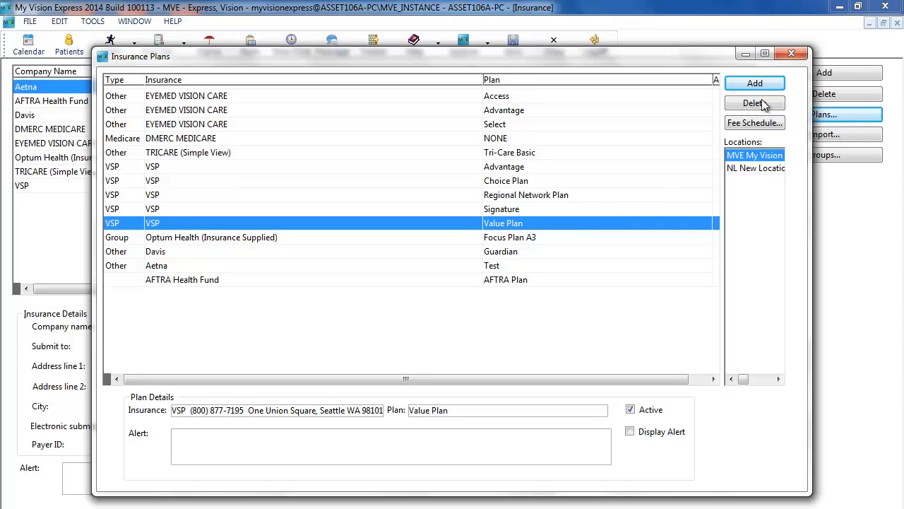
{"action": "left_click", "coordinate": [793, 55]}
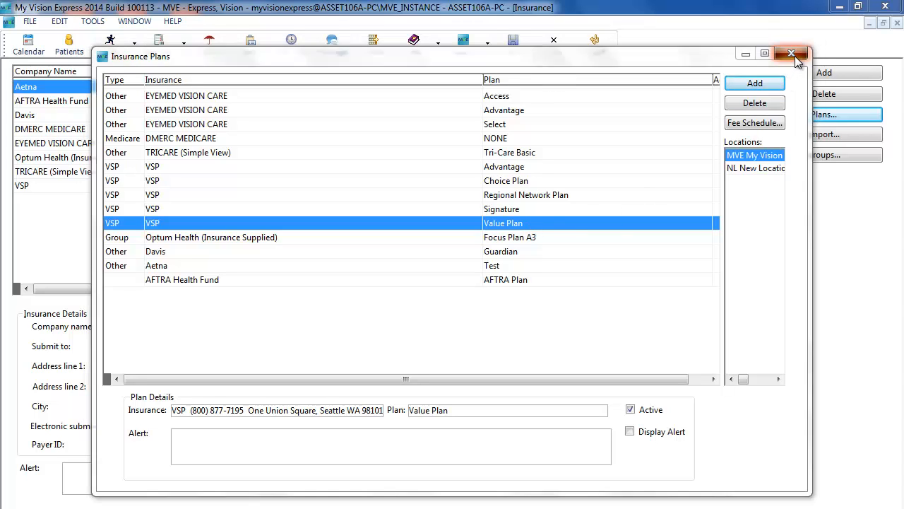
{"action": "left_click", "coordinate": [396, 229]}
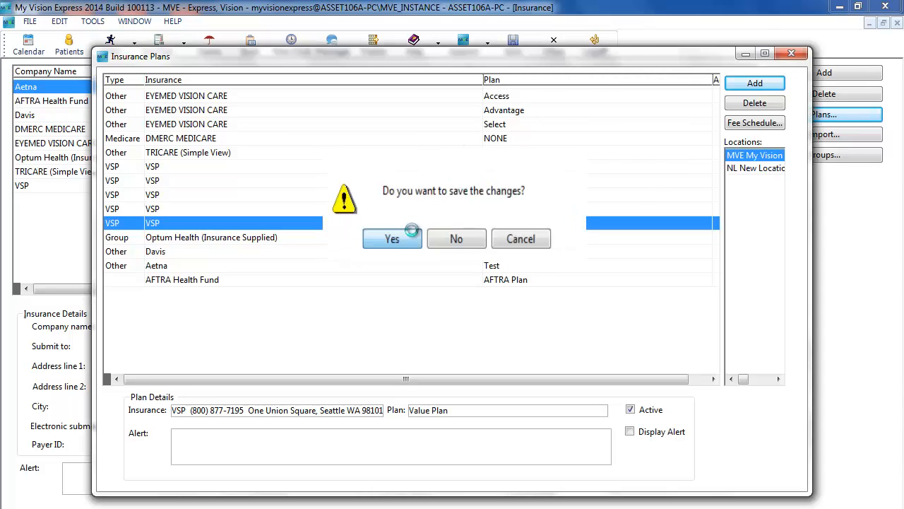
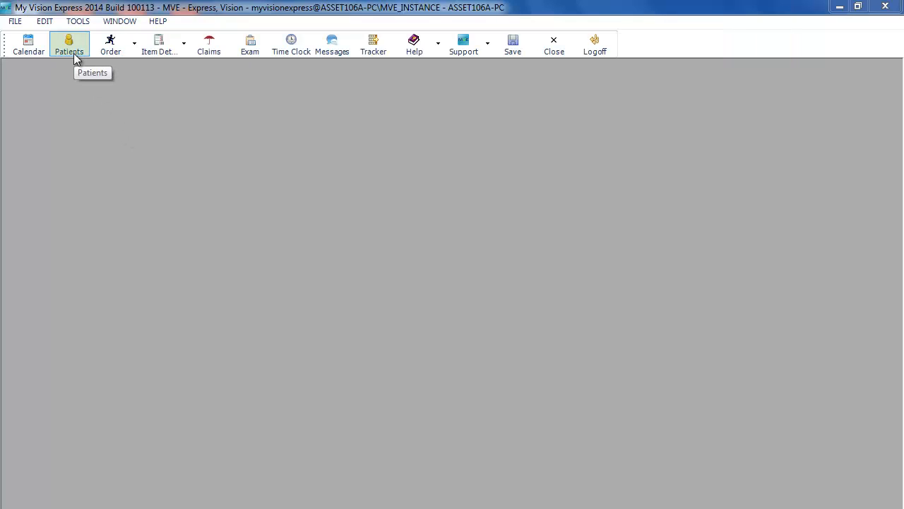
Add a new patient record with first name New and last name Patient
{"action": "left_click", "coordinate": [75, 58]}
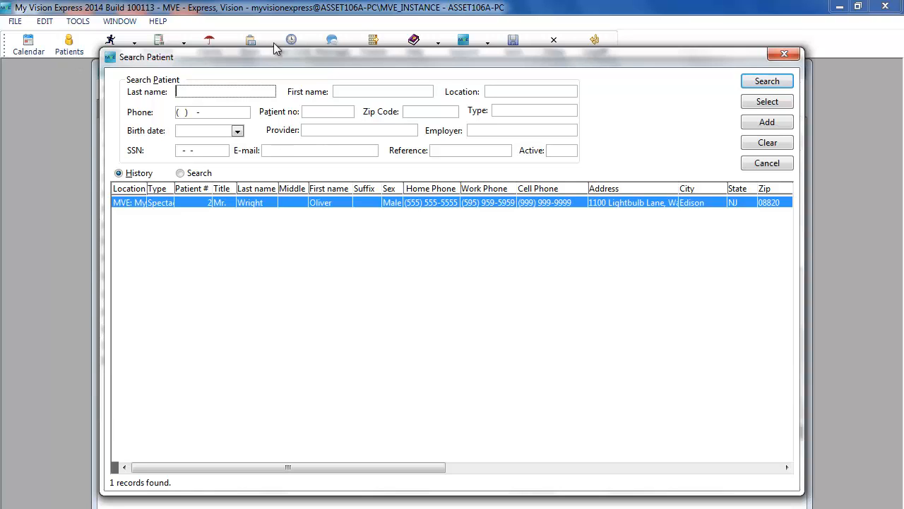
{"action": "left_click", "coordinate": [777, 126]}
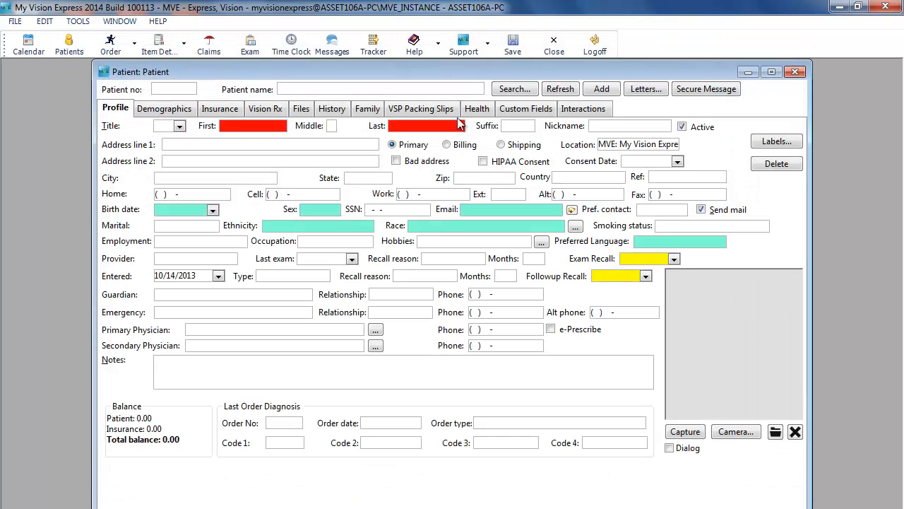
{"action": "left_click", "coordinate": [286, 128]}
{"action": "type", "text": "New"}
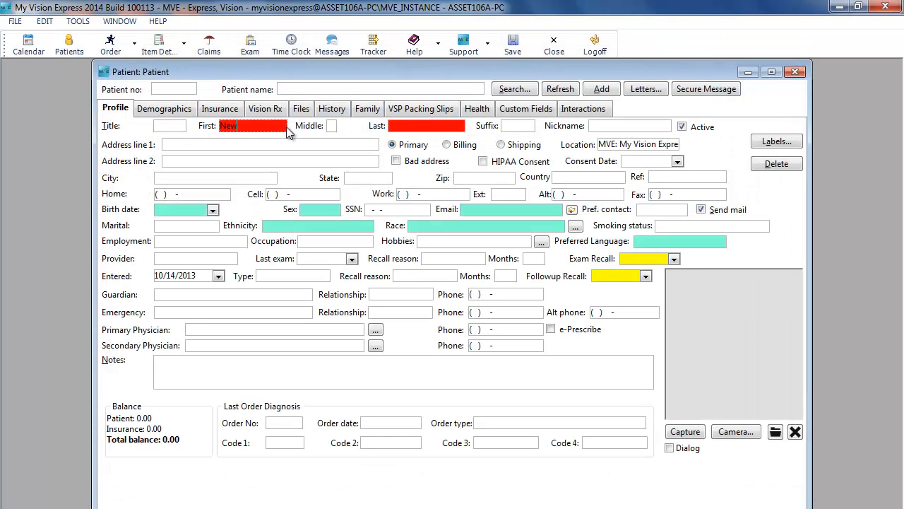
{"action": "key", "text": "Tab"}
{"action": "type", "text": "Patient"}
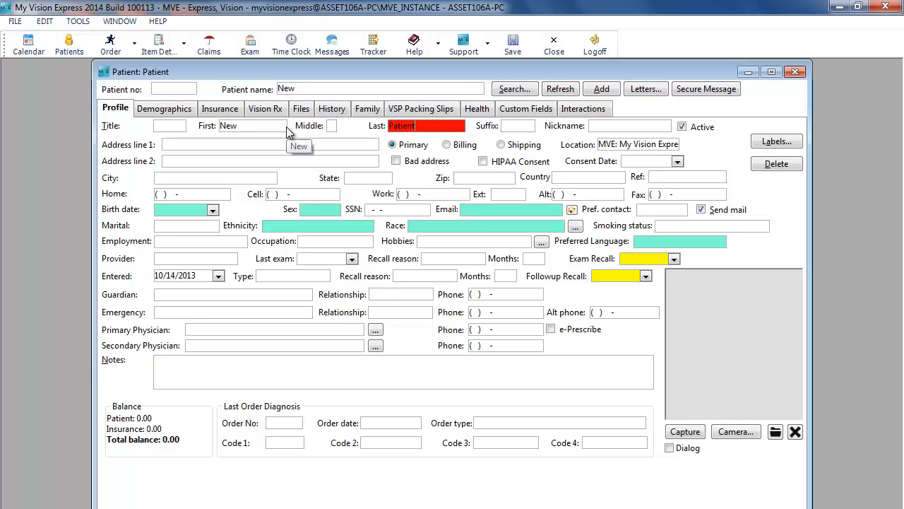
{"action": "left_click", "coordinate": [120, 113]}
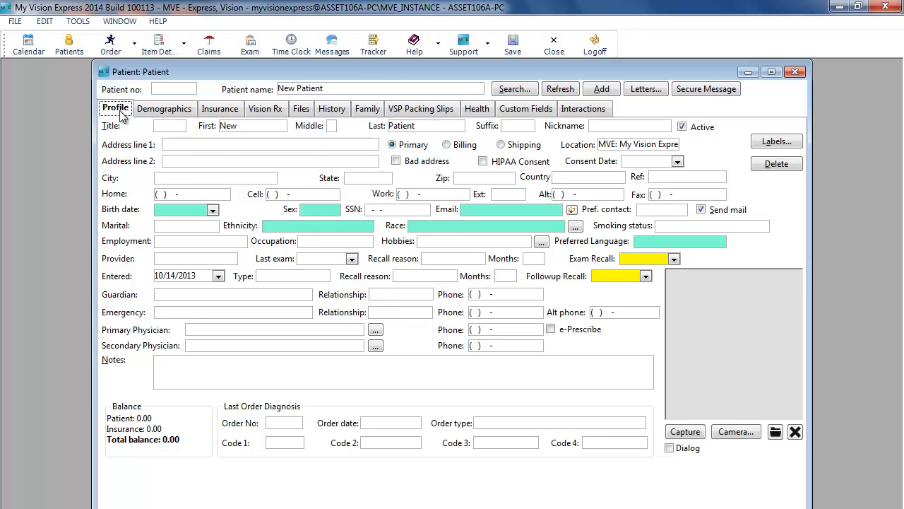
Set the patient's provider to Provider Sample and enter the patient's SSN
{"action": "left_click", "coordinate": [230, 259]}
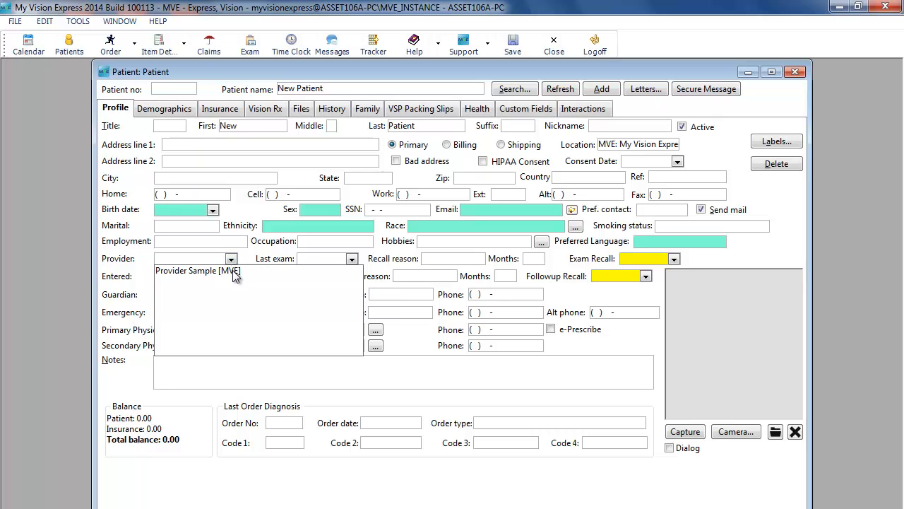
{"action": "left_click", "coordinate": [234, 272]}
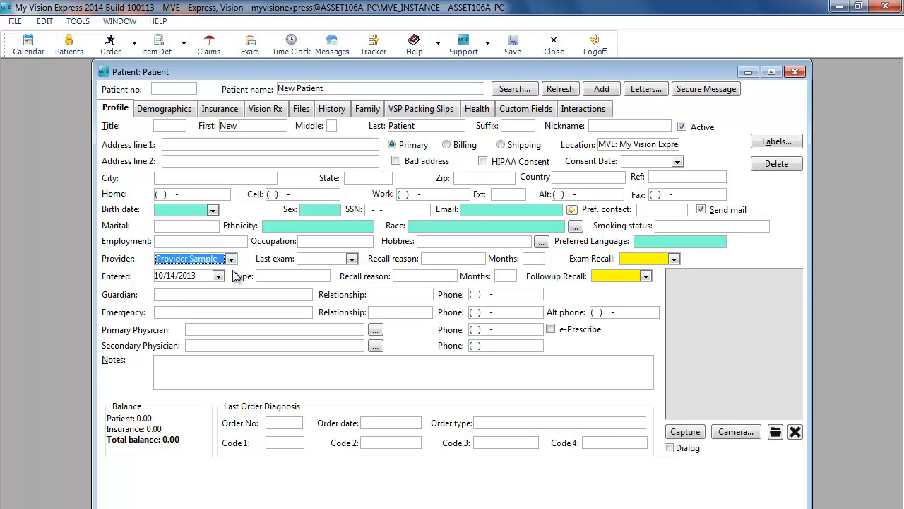
{"action": "left_click", "coordinate": [402, 211]}
{"action": "type", "text": "123-45-67"}
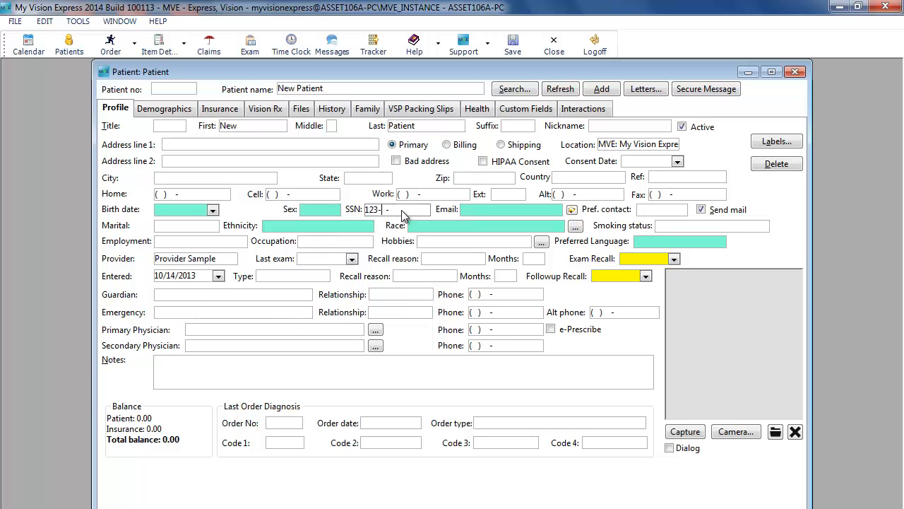
{"action": "type", "text": "89"}
Add a primary vision insurance with VSP and the Advantage plan, filling the insurance ID from the SSN, then close the patient
{"action": "left_click", "coordinate": [236, 115]}
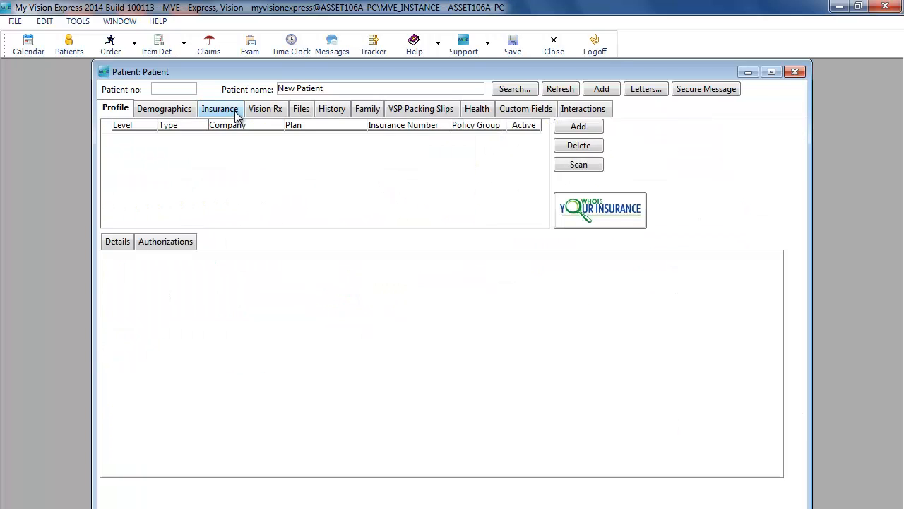
{"action": "left_click", "coordinate": [597, 126]}
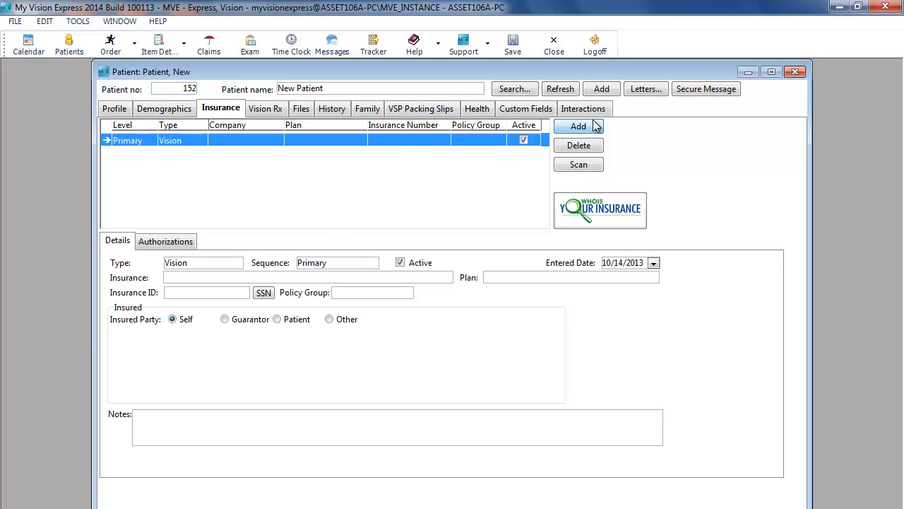
{"action": "left_click", "coordinate": [446, 279]}
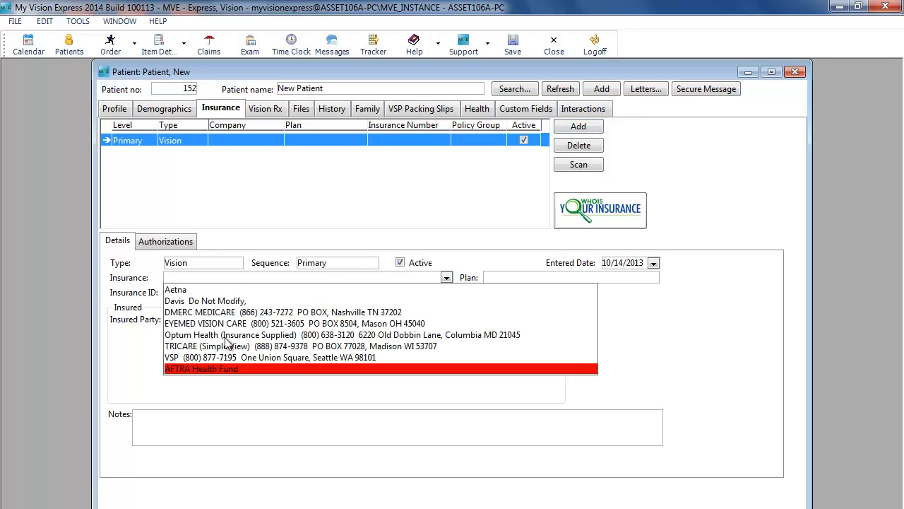
{"action": "left_click", "coordinate": [215, 355]}
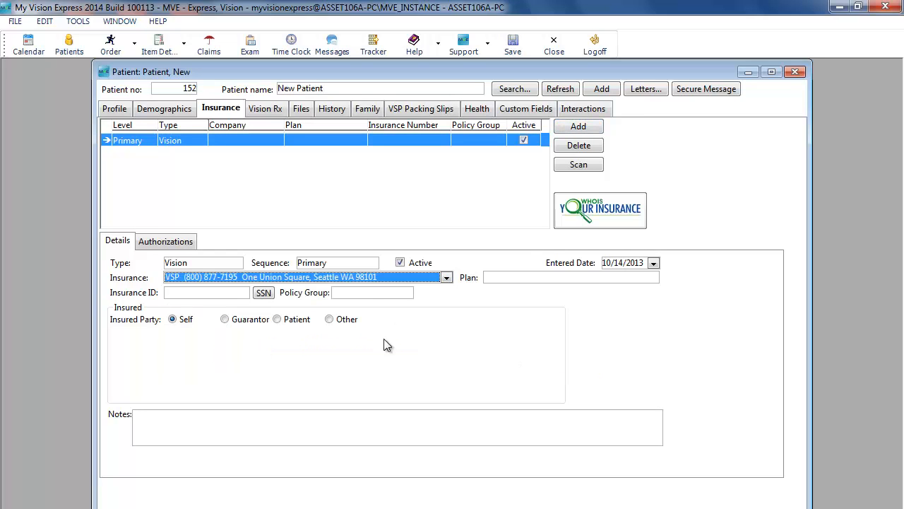
{"action": "left_click", "coordinate": [653, 278]}
{"action": "left_click", "coordinate": [522, 292]}
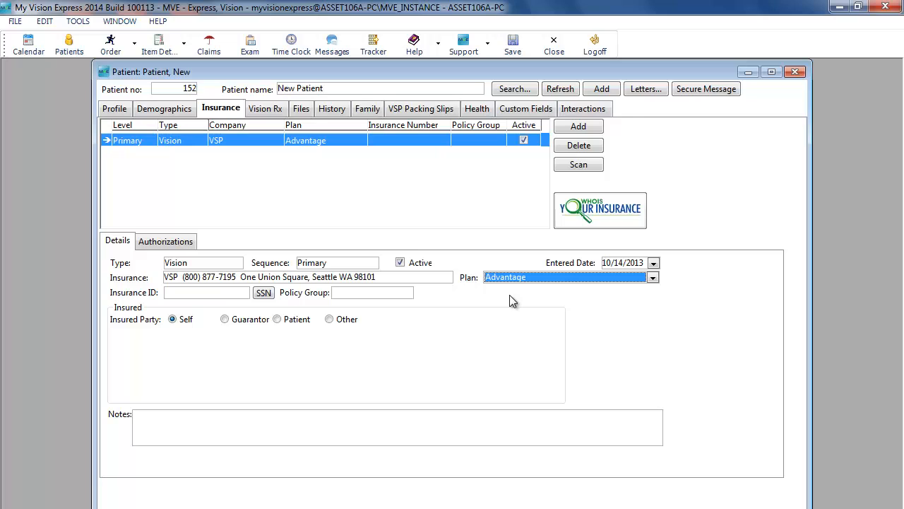
{"action": "left_click", "coordinate": [263, 293]}
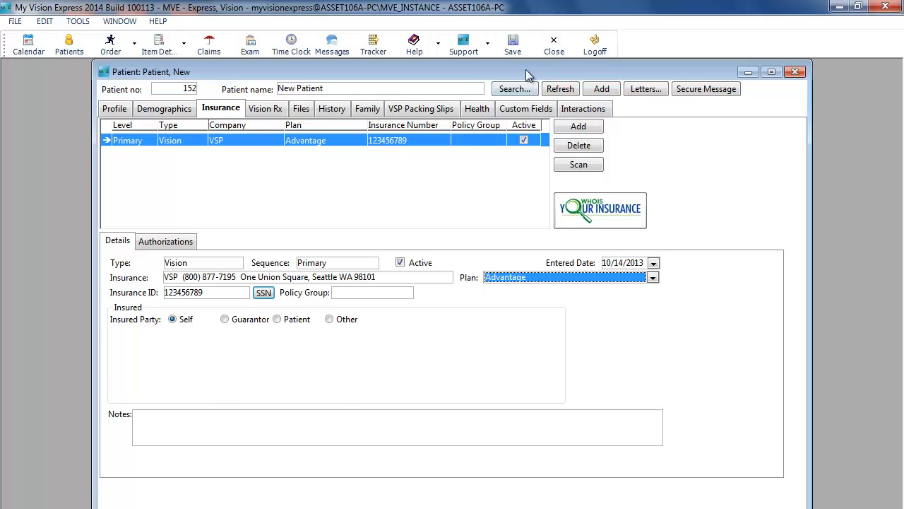
{"action": "left_click", "coordinate": [555, 45]}
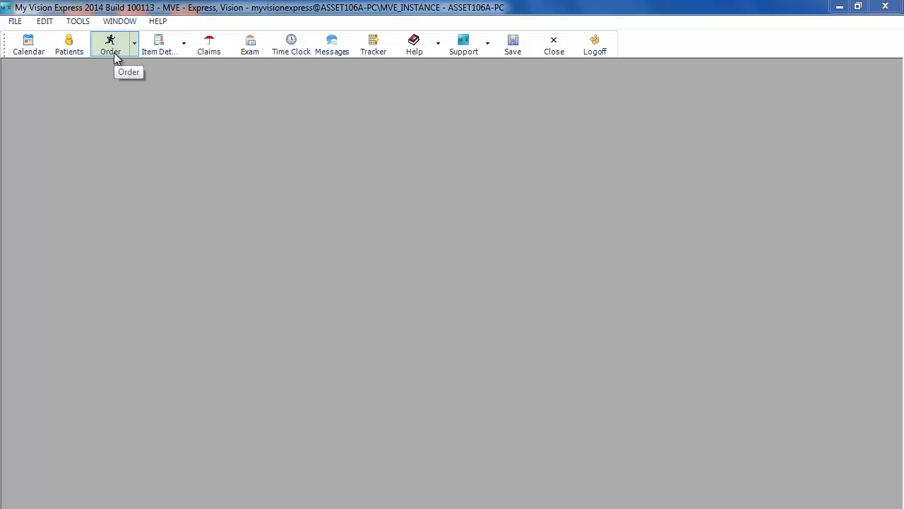
Start a quick order and load the new patient into it
{"action": "left_click", "coordinate": [113, 53]}
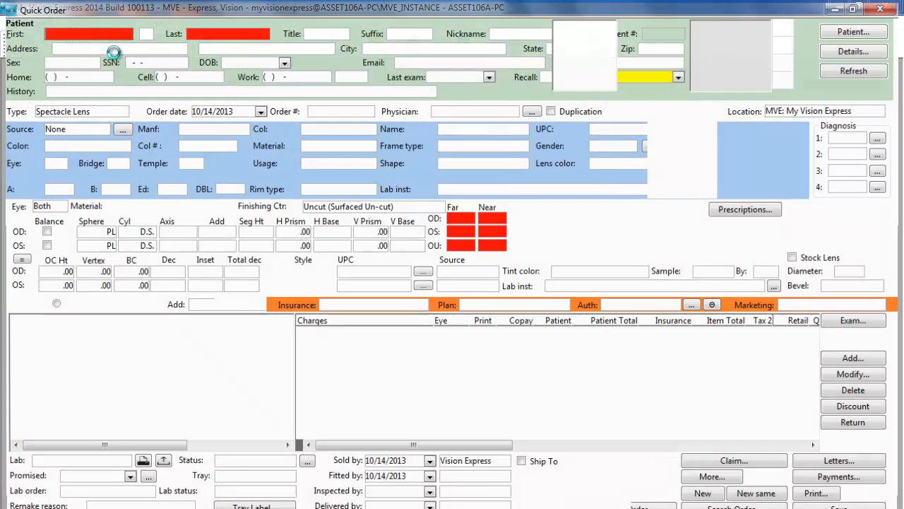
{"action": "left_click", "coordinate": [862, 31]}
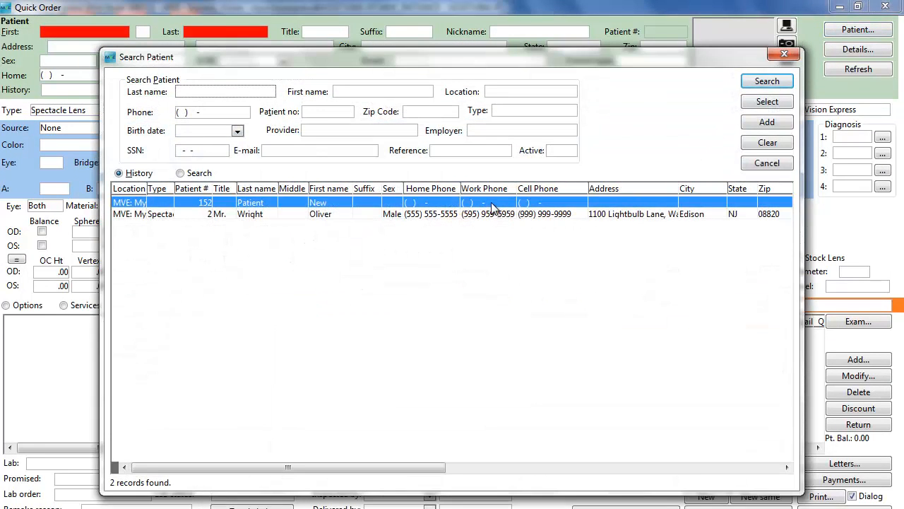
{"action": "left_click", "coordinate": [769, 102]}
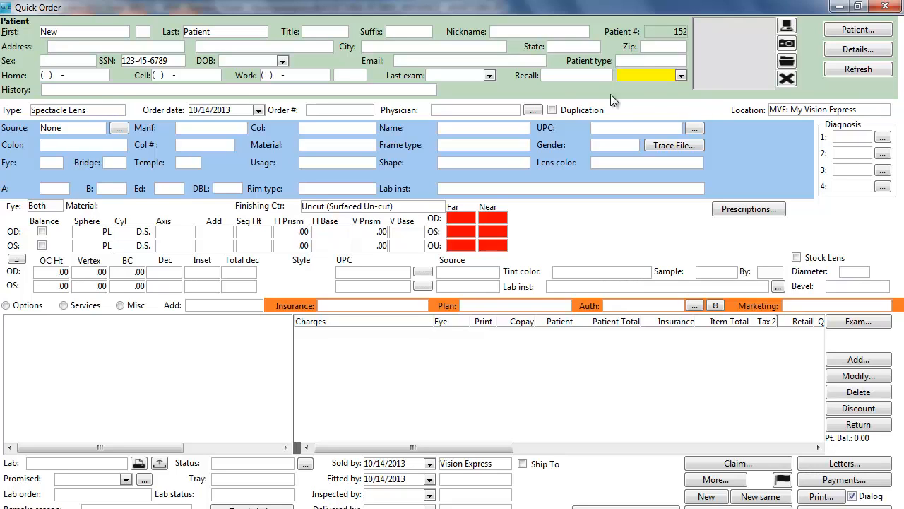
Set the order's physician to Sample, Provider O.D. and add diagnosis H01.0 Blepharitis
{"action": "left_click", "coordinate": [509, 110]}
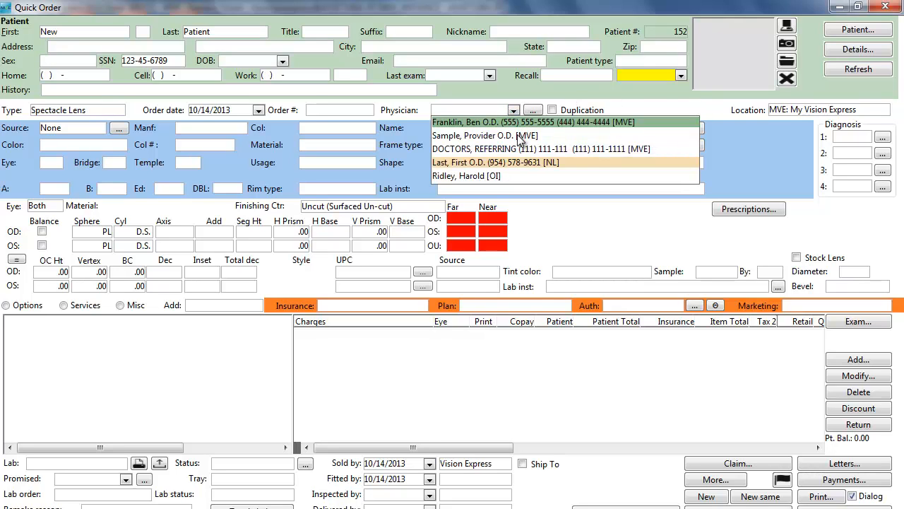
{"action": "left_click", "coordinate": [519, 136]}
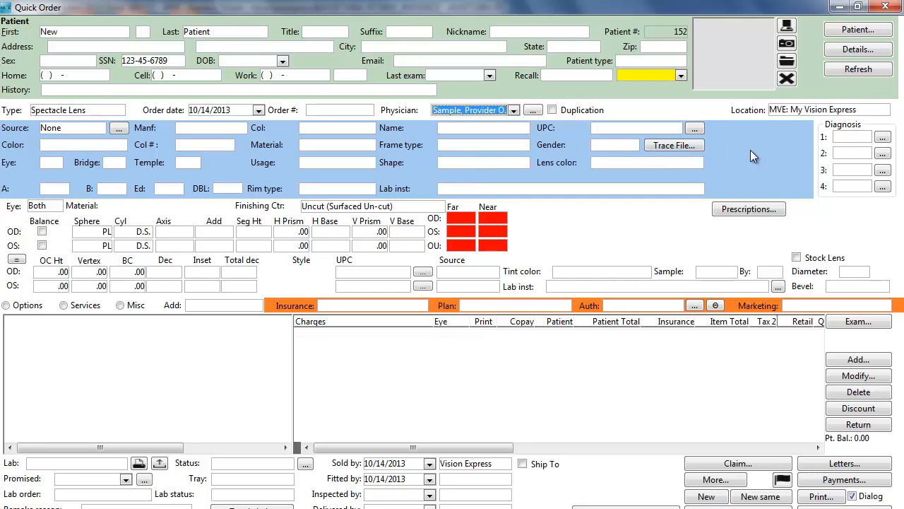
{"action": "left_click", "coordinate": [882, 138]}
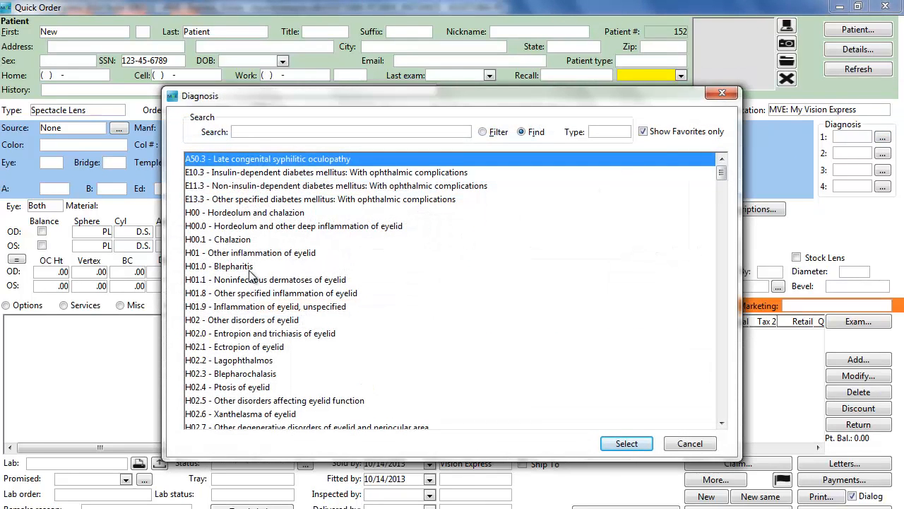
{"action": "left_click", "coordinate": [253, 268]}
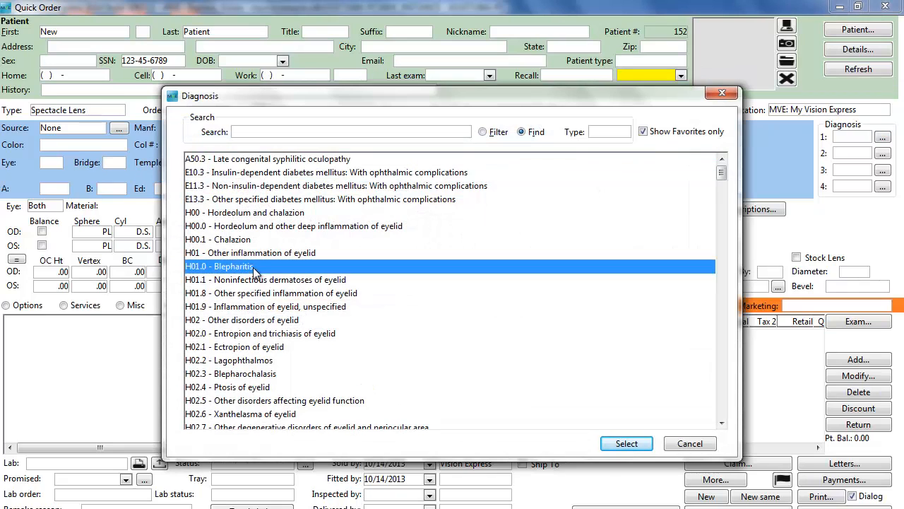
{"action": "left_click", "coordinate": [620, 444]}
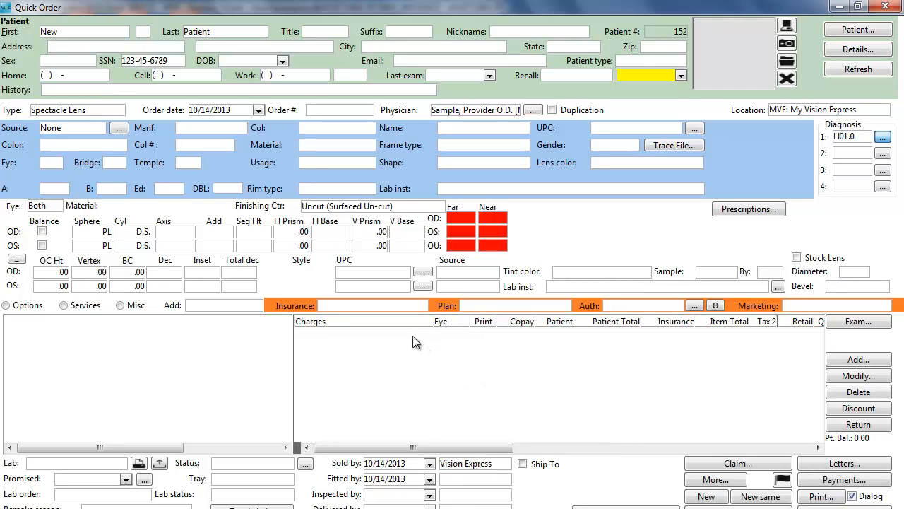
Set the order's insurance to Primary Vision - VSP - Advantage with plan Advantage (Primary), then minimize the order window
{"action": "left_click", "coordinate": [422, 307]}
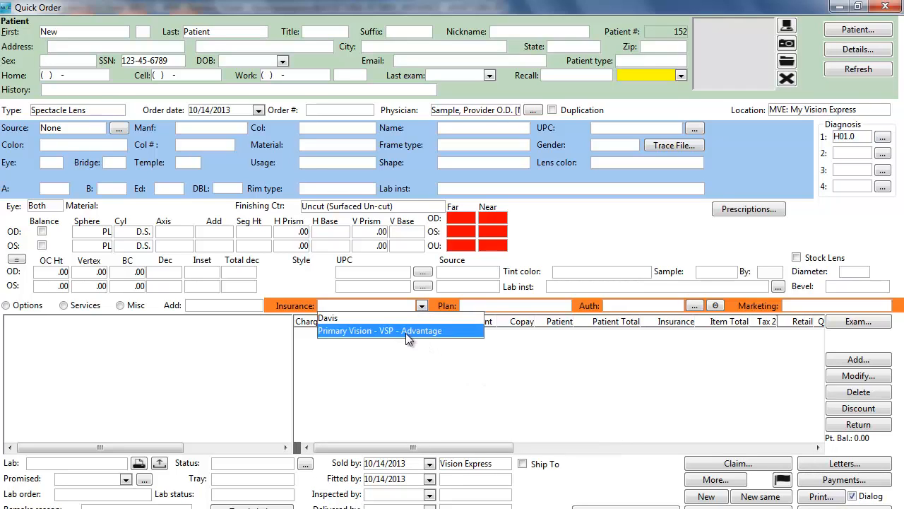
{"action": "left_click", "coordinate": [406, 332]}
{"action": "left_click", "coordinate": [548, 308]}
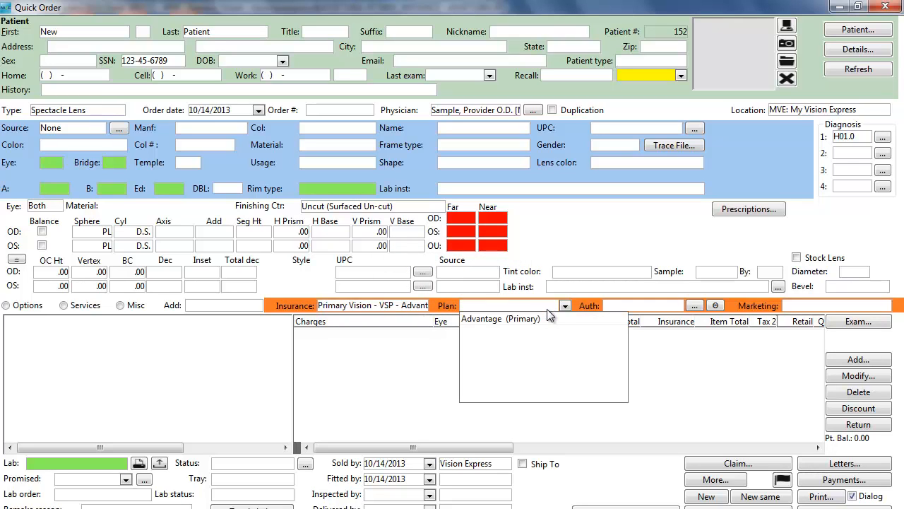
{"action": "left_click", "coordinate": [545, 318]}
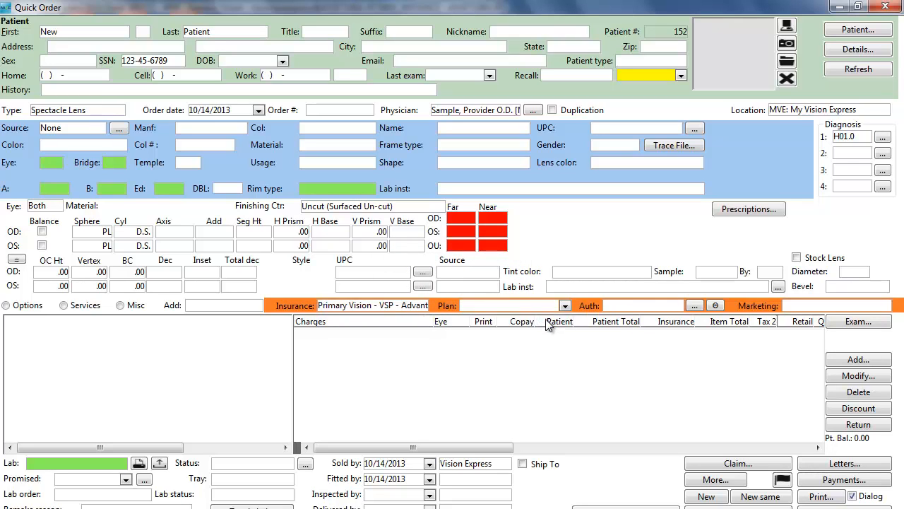
{"action": "left_click", "coordinate": [647, 308]}
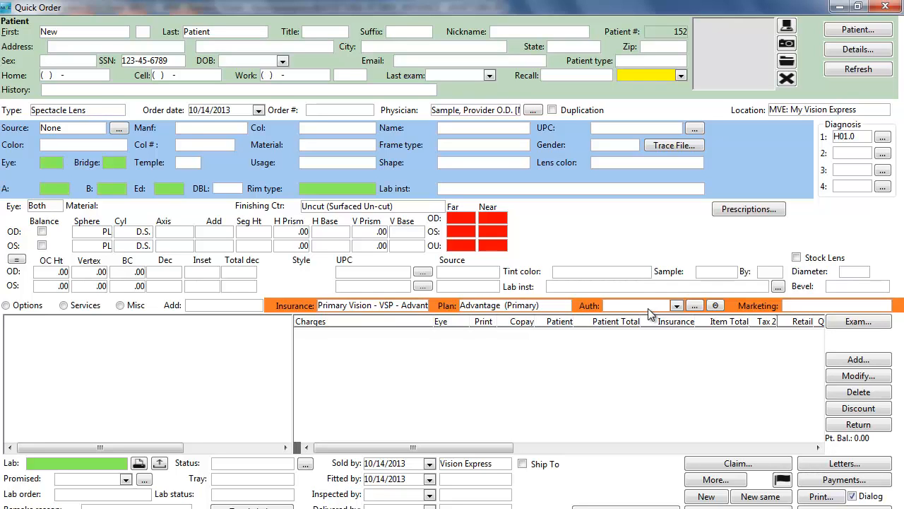
{"action": "left_click", "coordinate": [839, 7]}
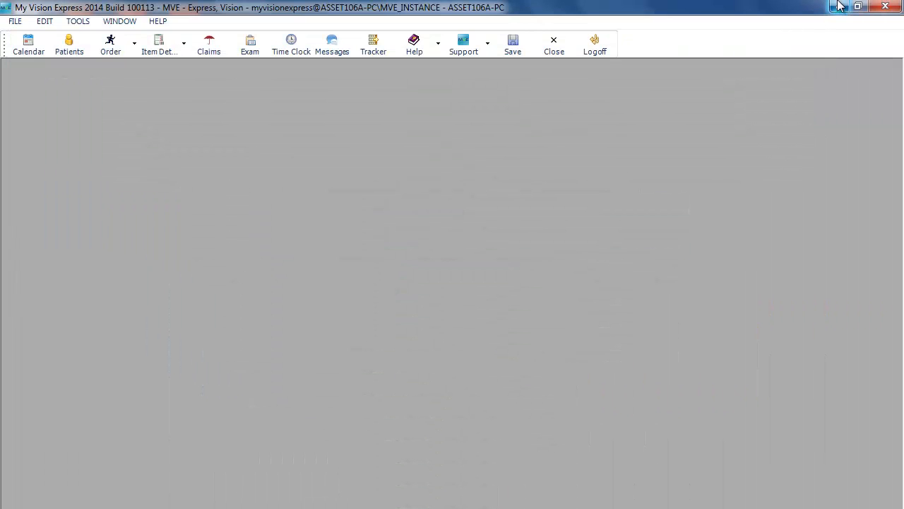